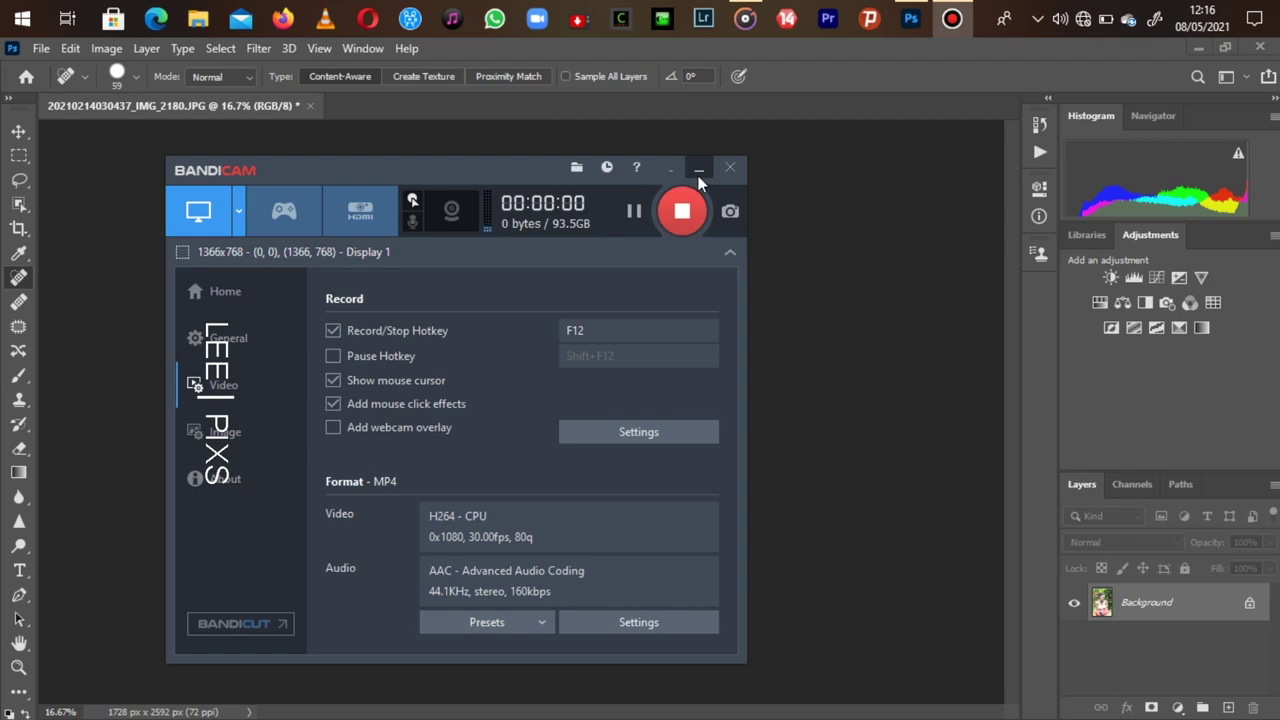
# Start the Bandicam screen recording and minimize its window to reveal the portrait
pyautogui.click(952, 18)
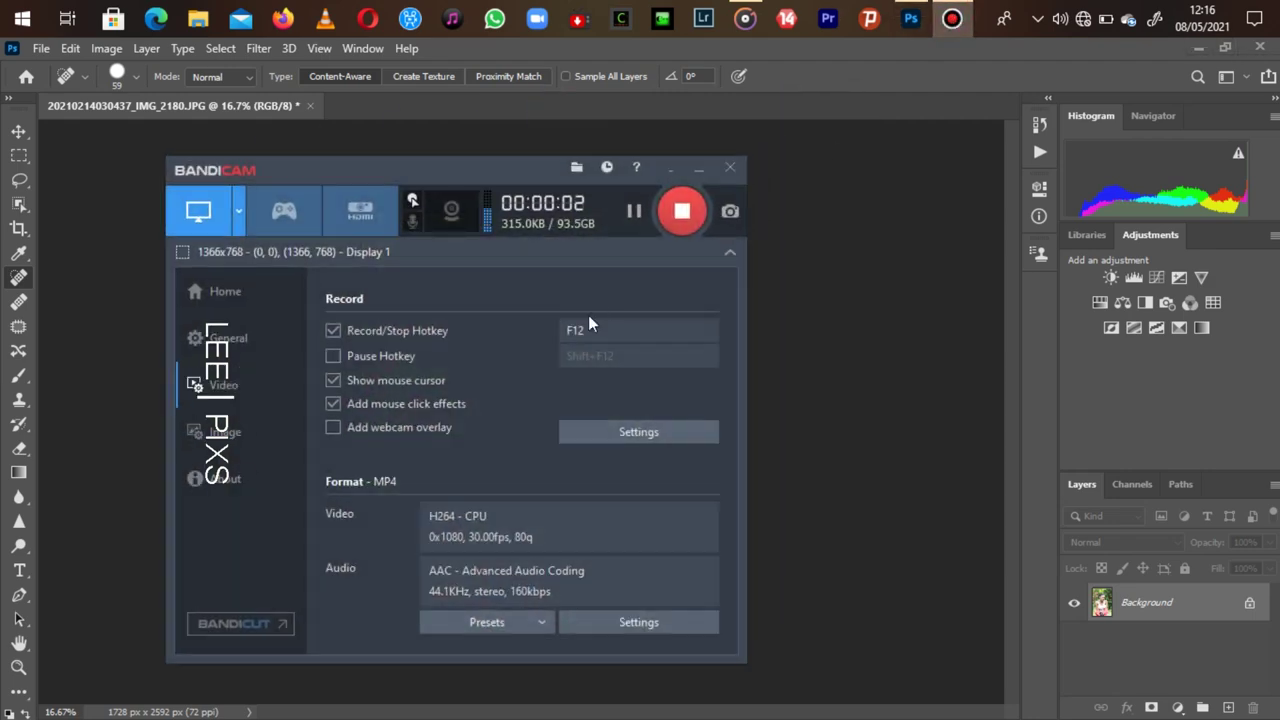
pyautogui.click(670, 168)
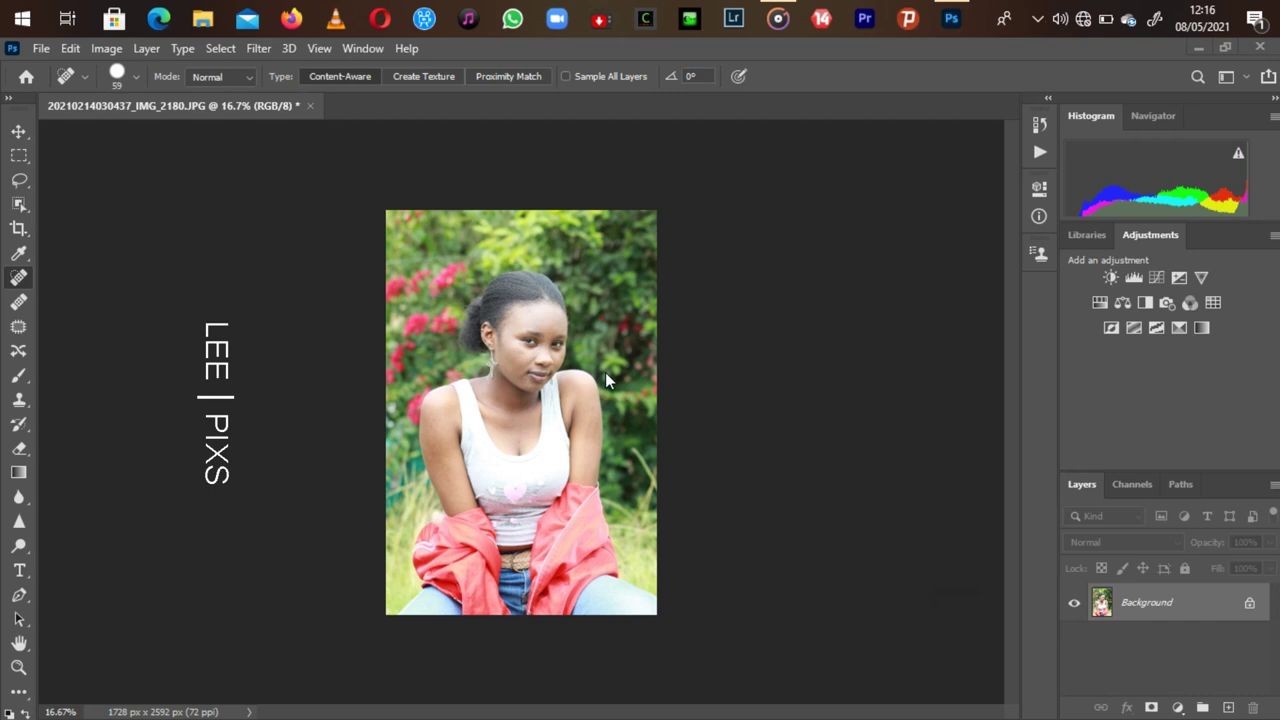
# Bring Photoshop forward and zoom the portrait from 16.7% to 50% around the shoulder and ear
pyautogui.click(546, 360)
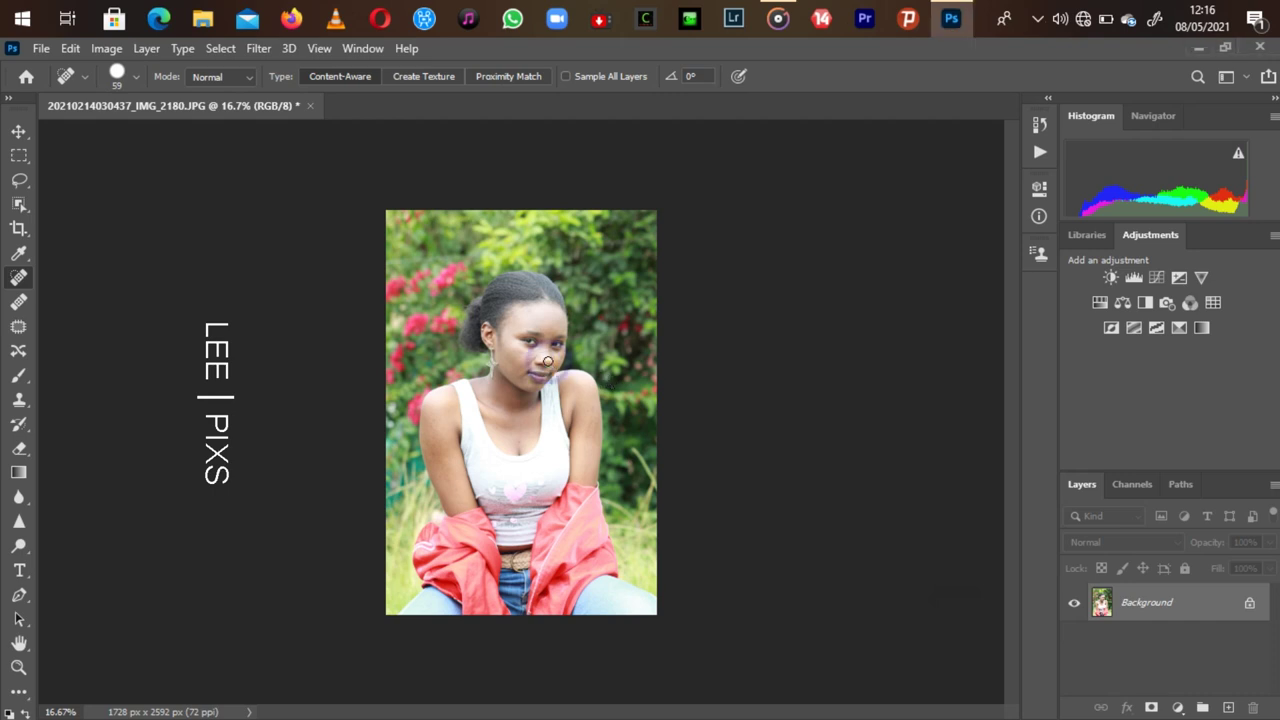
pyautogui.click(19, 667)
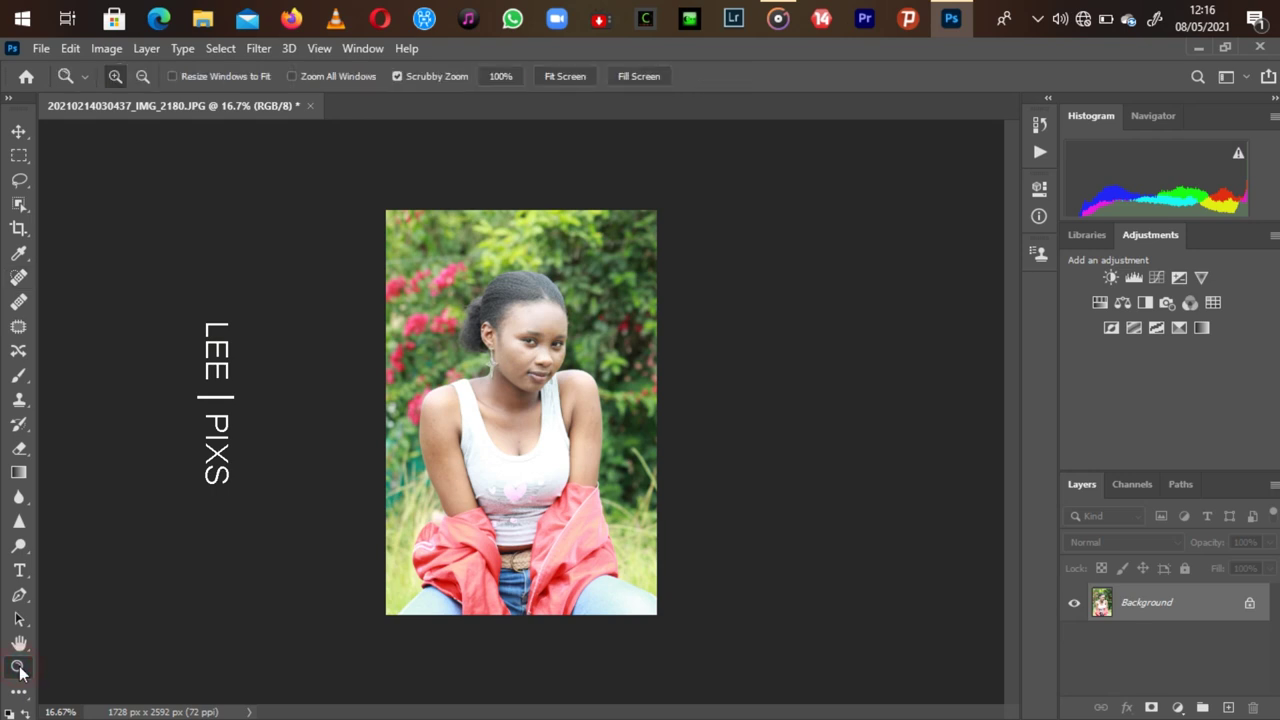
pyautogui.click(455, 418)
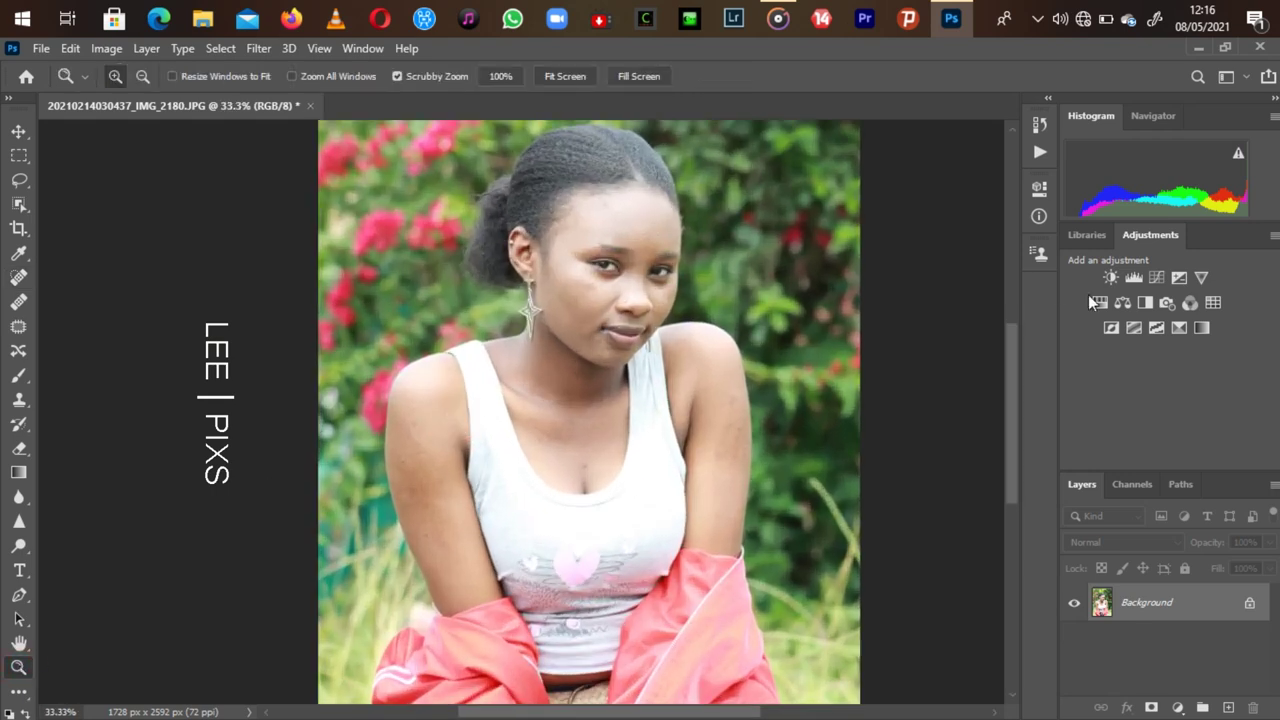
pyautogui.moveTo(1008, 368); pyautogui.dragTo(1010, 329)
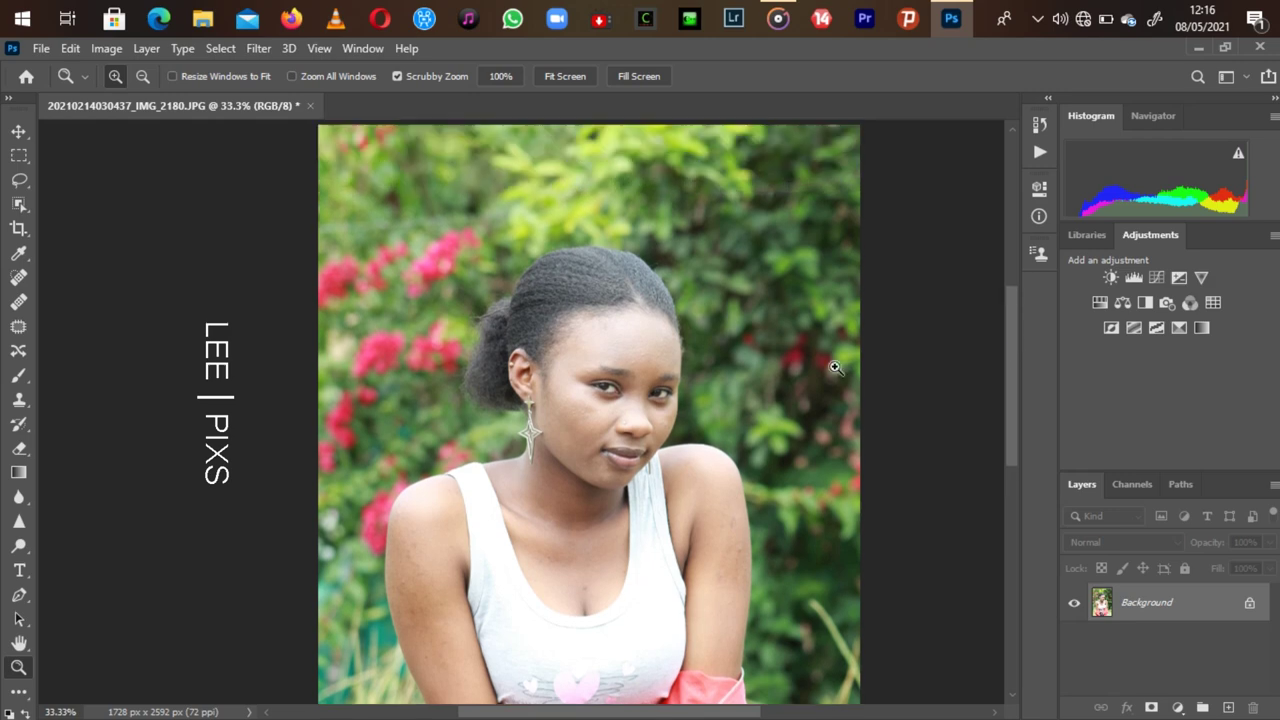
pyautogui.click(536, 389)
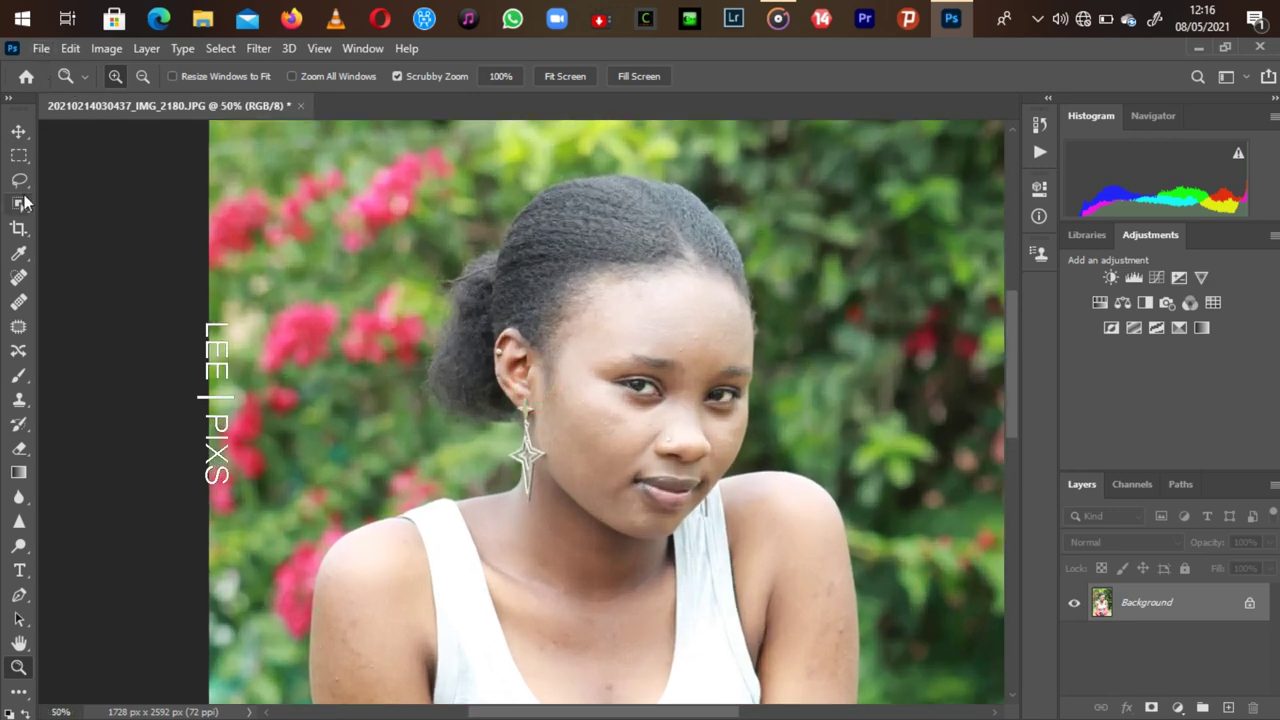
# Heal the forehead, cheek and upper-arm blemishes with the Spot Healing Brush
pyautogui.click(22, 283)
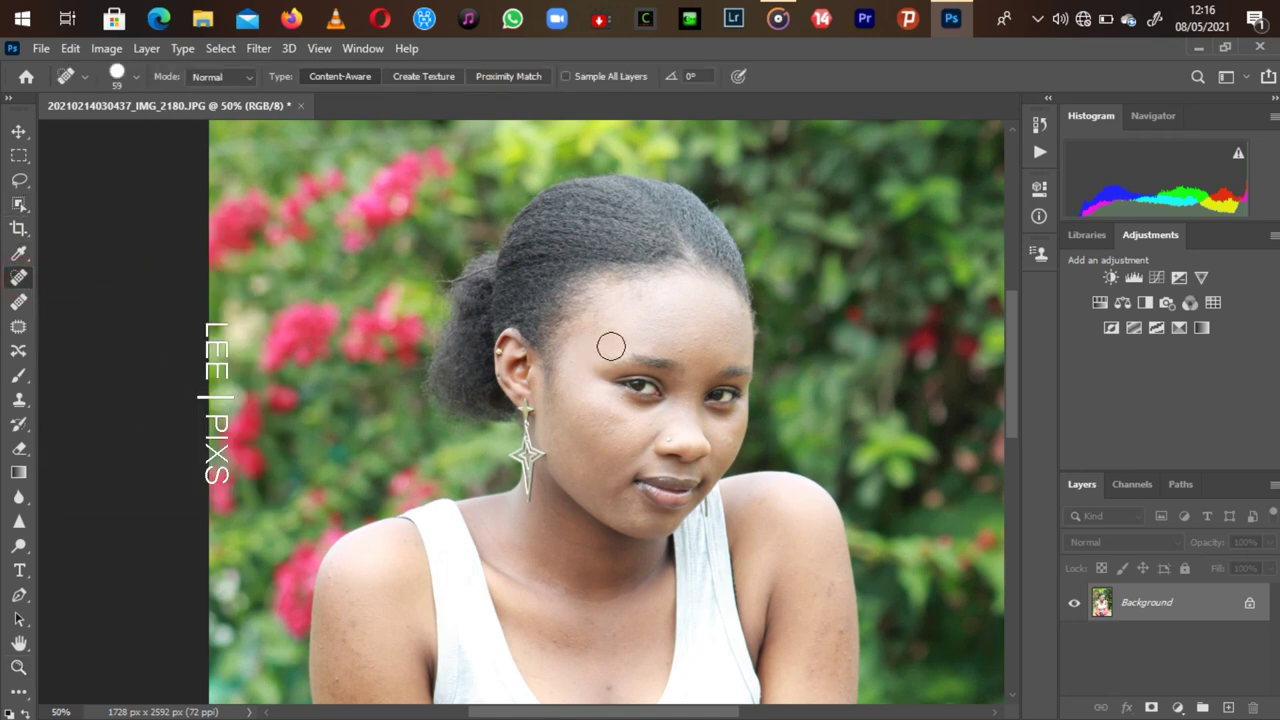
pyautogui.click(692, 334)
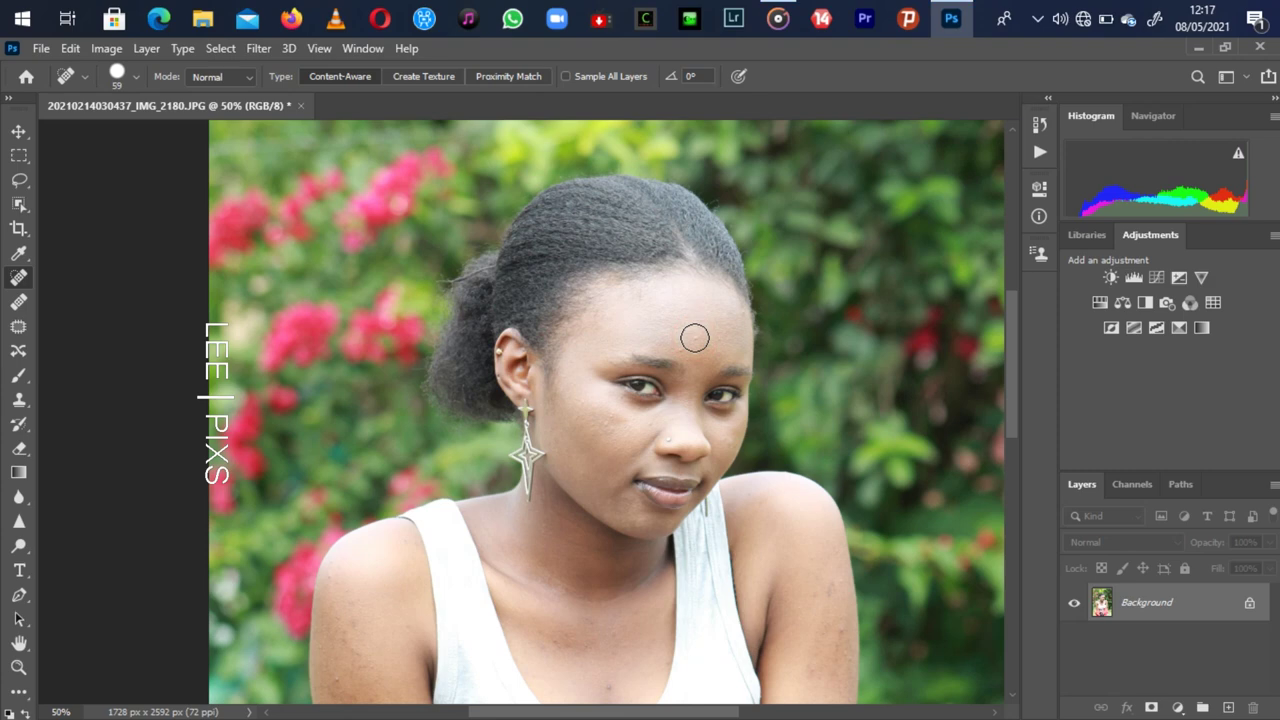
pyautogui.click(695, 337)
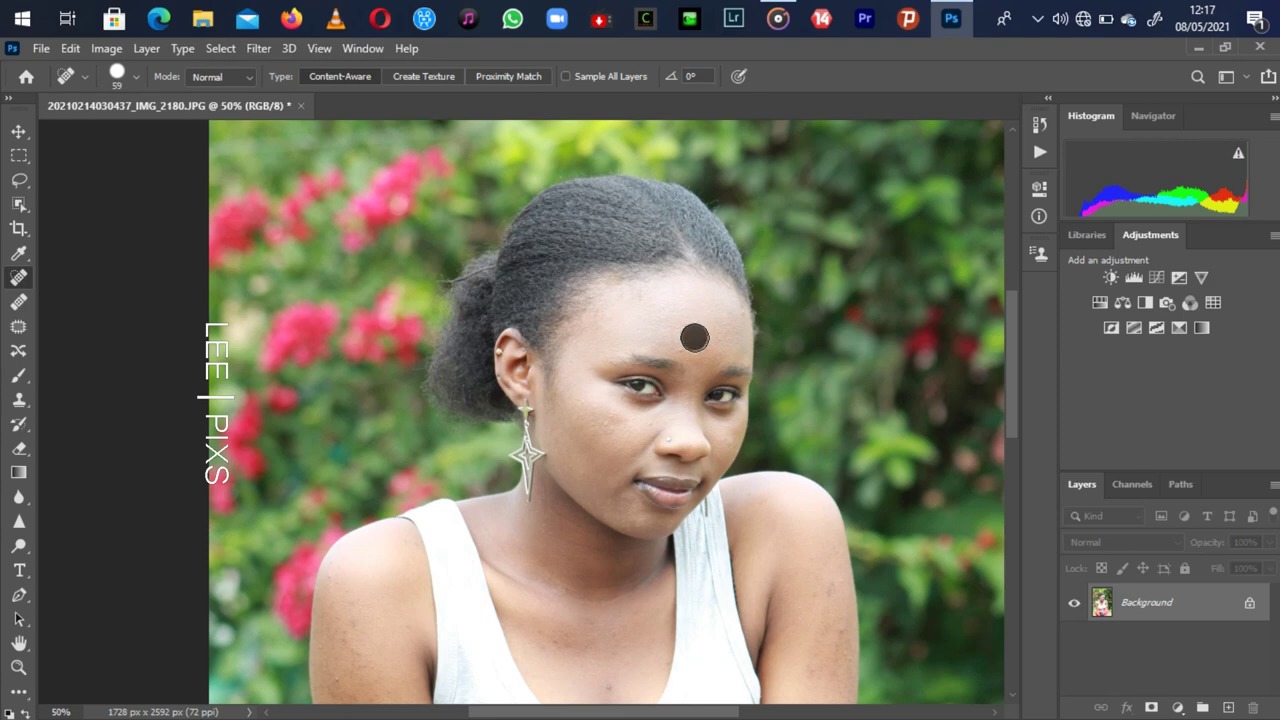
pyautogui.click(682, 350)
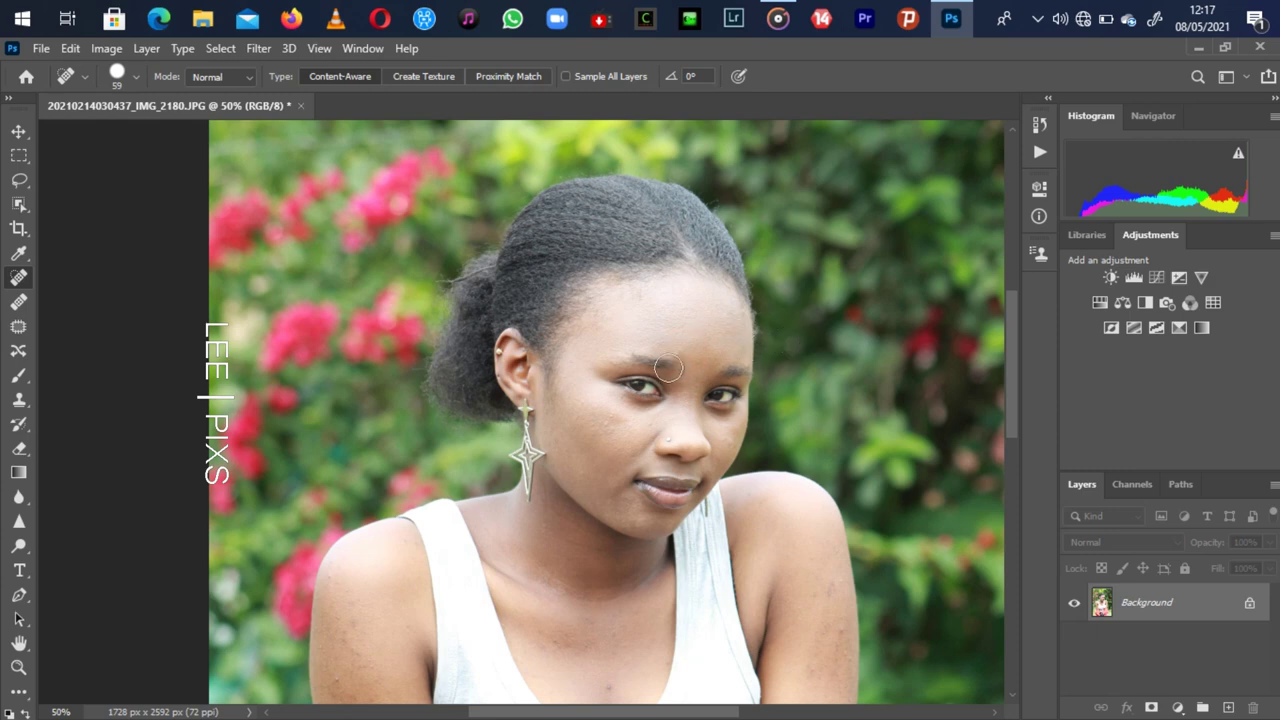
pyautogui.click(607, 420)
pyautogui.click(838, 630)
# Heal another forehead mark and two spots on the right arm
pyautogui.click(686, 337)
pyautogui.click(840, 582)
pyautogui.click(827, 596)
pyautogui.moveTo(1012, 346); pyautogui.dragTo(1018, 391)
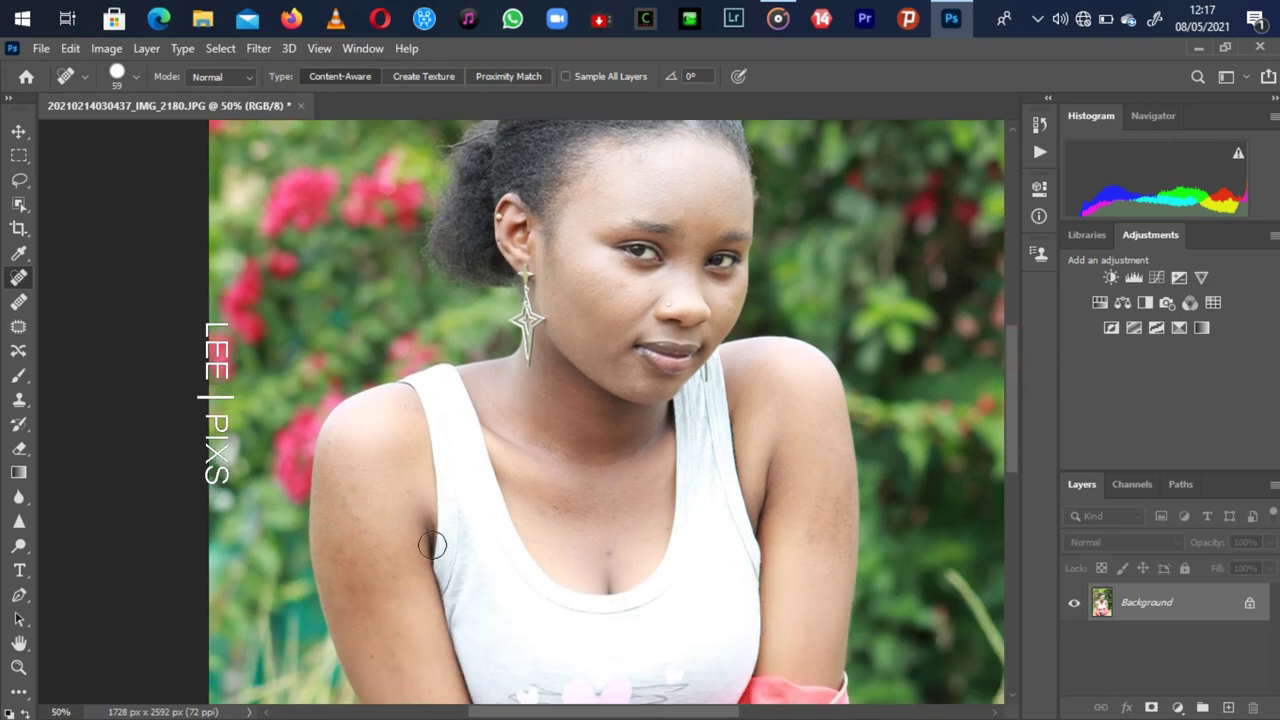
# Heal the three chest blemishes, the left-arm spots and the shoulder mark
pyautogui.click(610, 544)
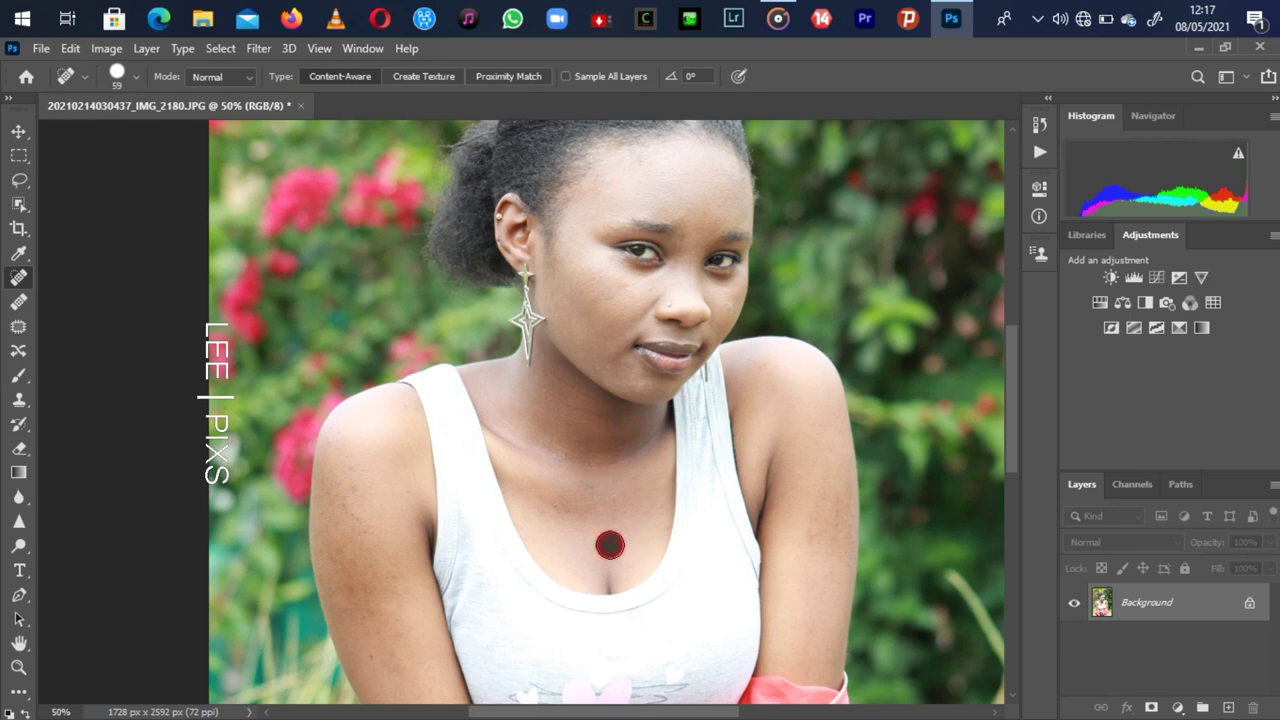
pyautogui.click(558, 507)
pyautogui.click(590, 487)
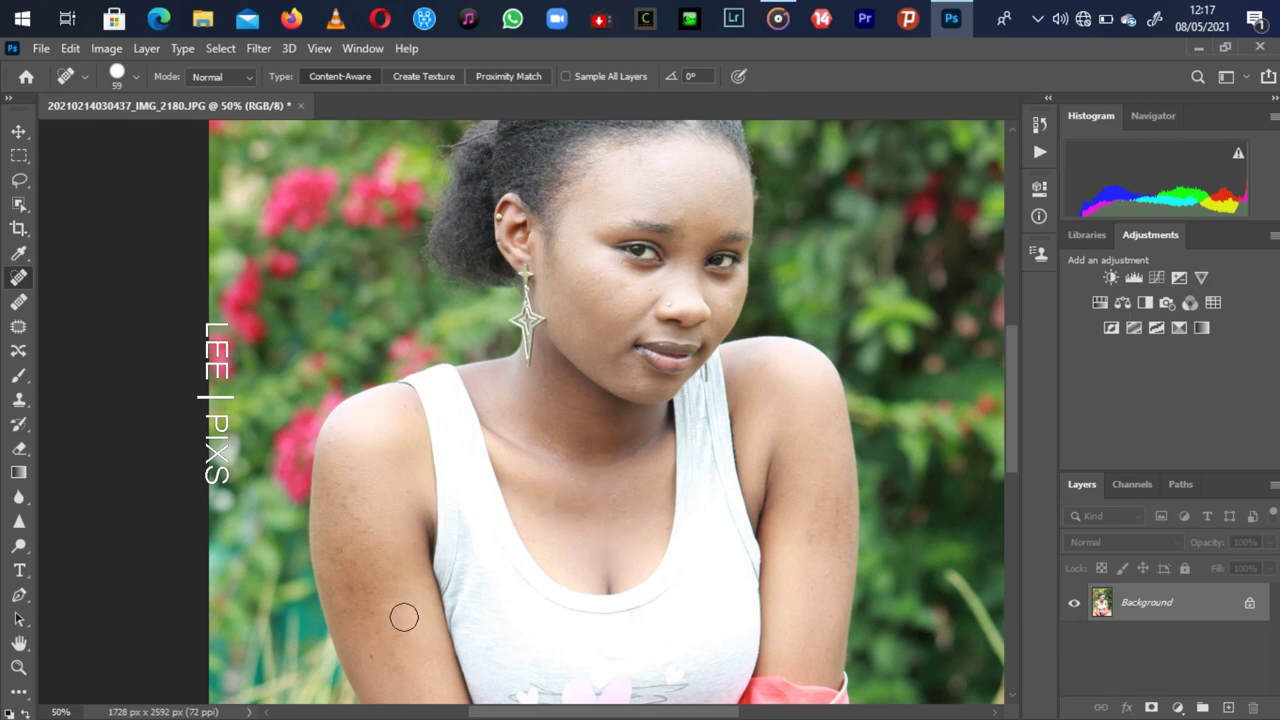
pyautogui.click(373, 655)
pyautogui.click(334, 440)
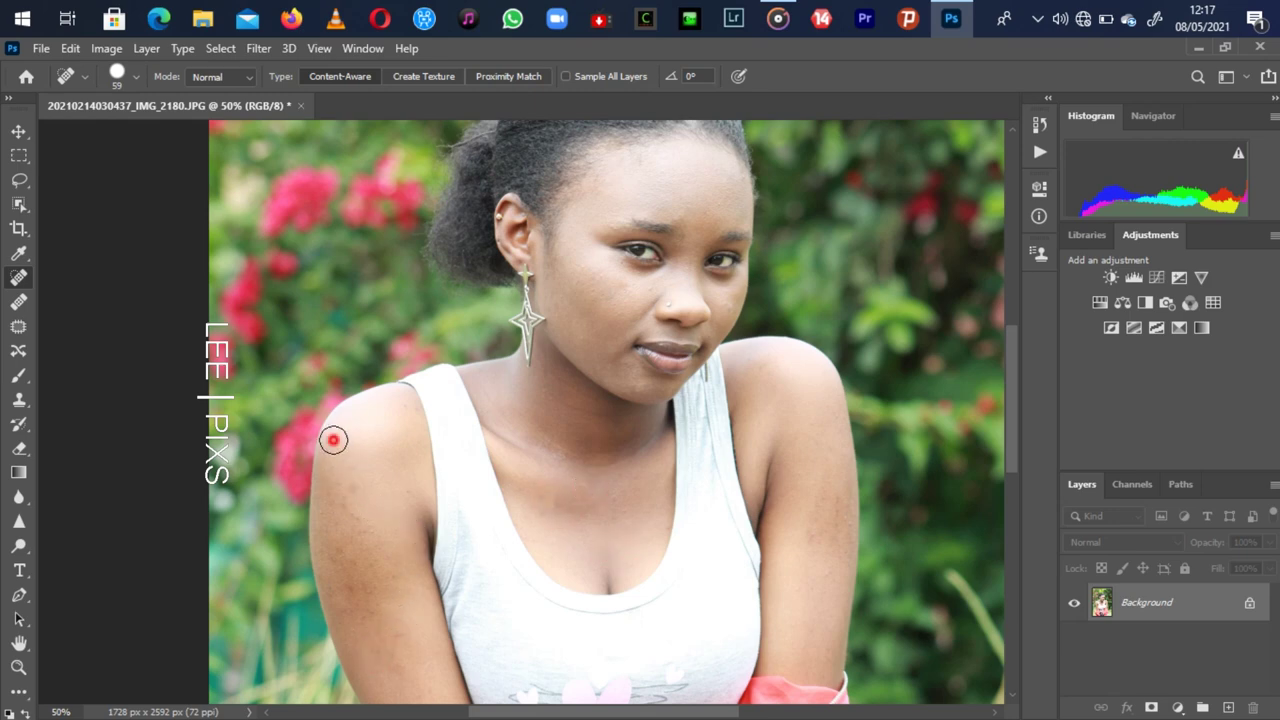
pyautogui.click(405, 403)
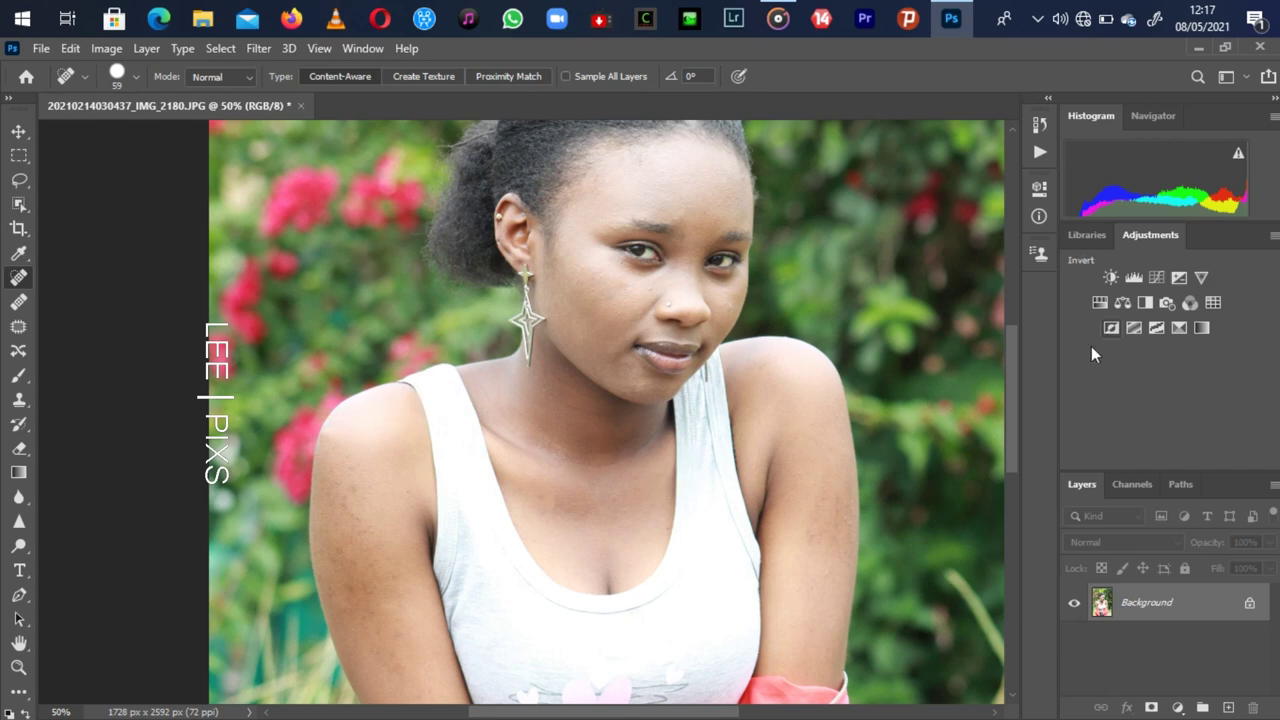
# Heal the remaining forehead marks and the spots on the right upper arm
pyautogui.moveTo(1016, 377); pyautogui.dragTo(1012, 365)
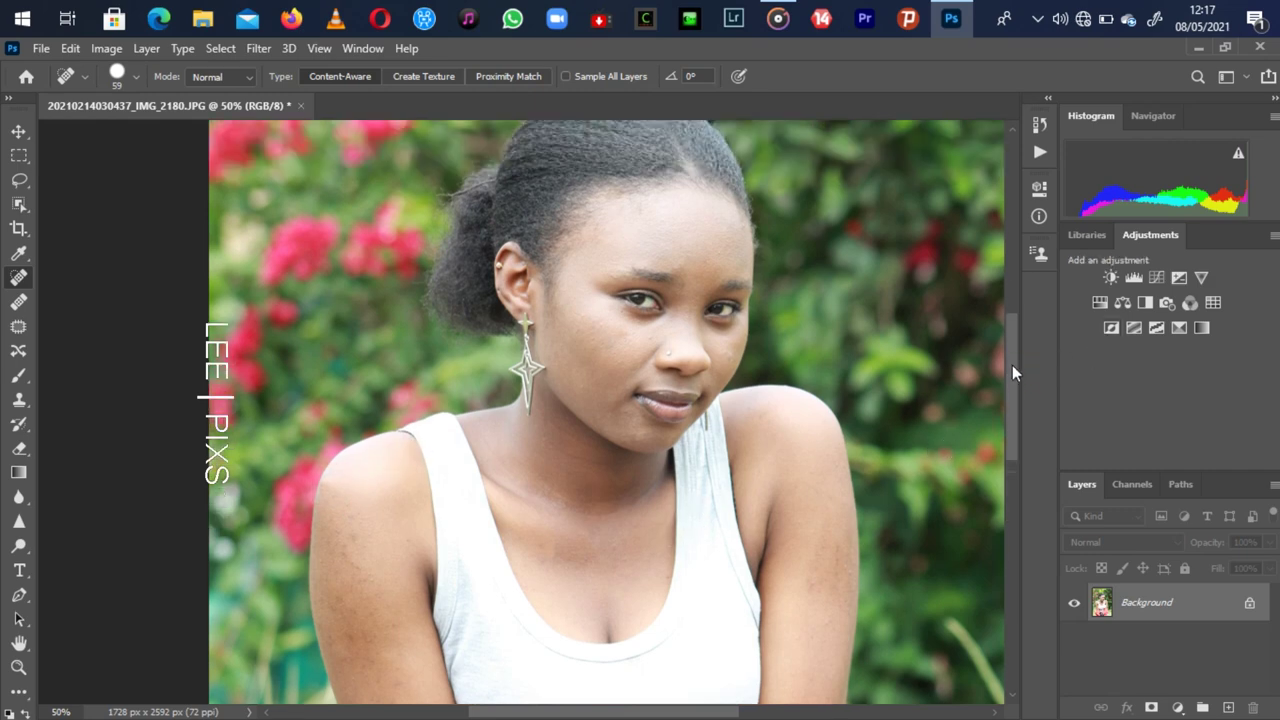
pyautogui.click(733, 235)
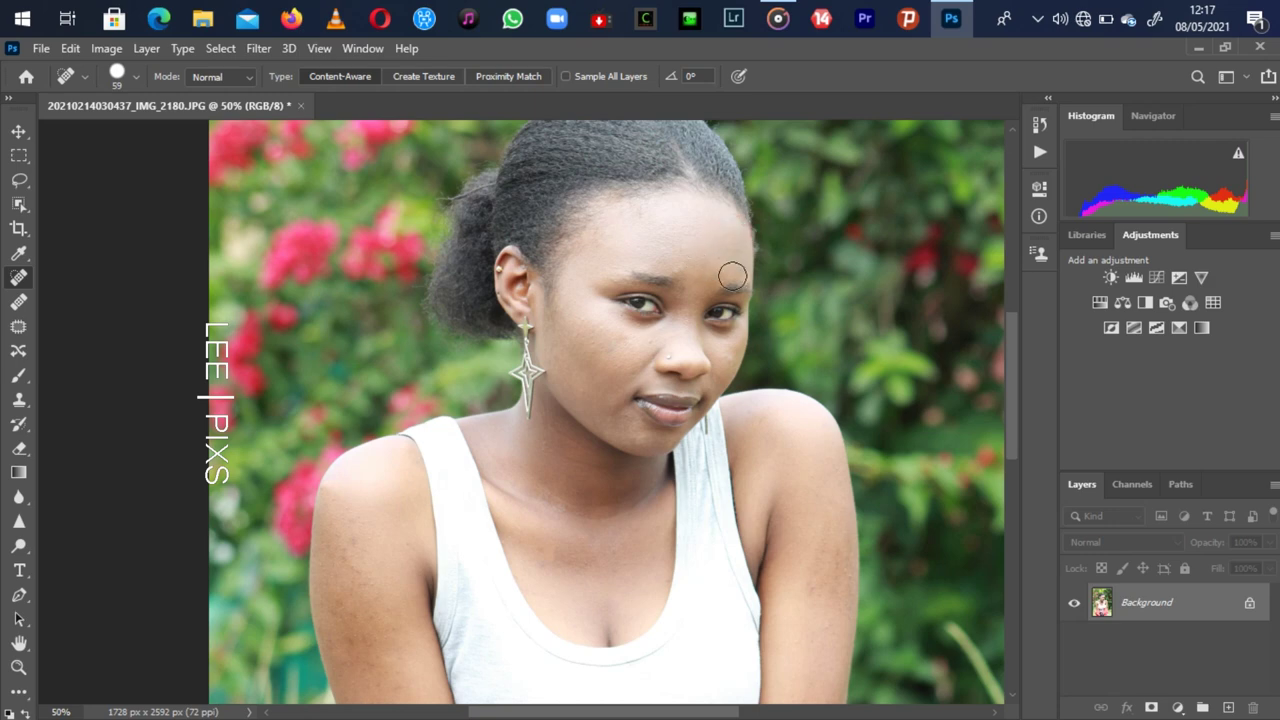
pyautogui.click(681, 266)
pyautogui.click(679, 267)
pyautogui.moveTo(1014, 333); pyautogui.dragTo(1017, 416)
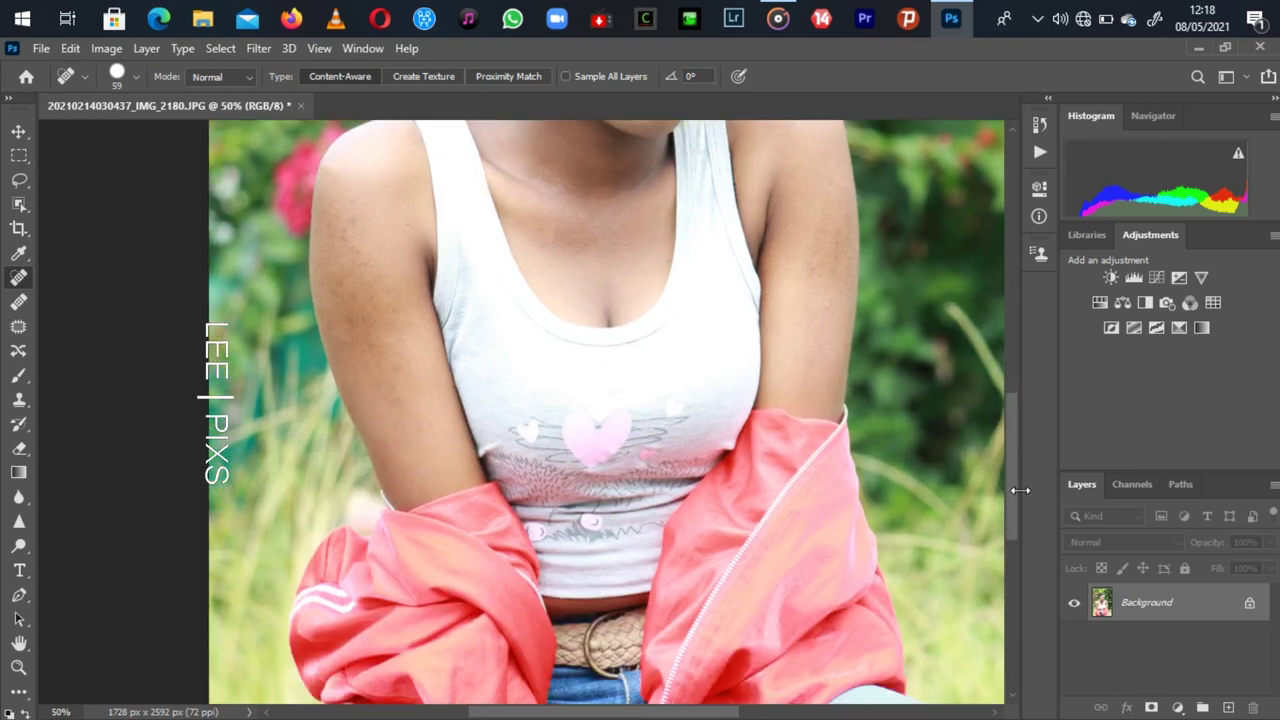
pyautogui.click(829, 306)
pyautogui.click(818, 274)
pyautogui.click(848, 250)
# Heal the many spots on the left upper arm and a chest blemish
pyautogui.click(361, 247)
pyautogui.click(354, 220)
pyautogui.click(351, 201)
pyautogui.click(342, 234)
pyautogui.click(393, 222)
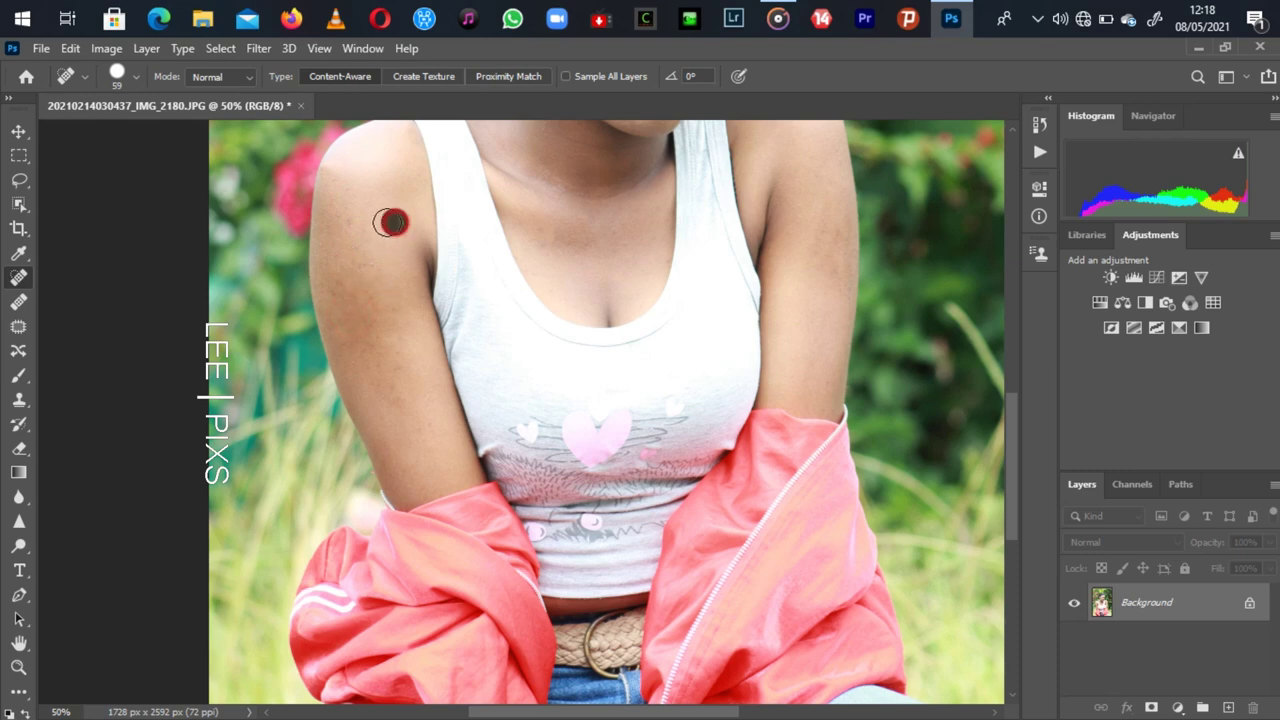
pyautogui.click(347, 213)
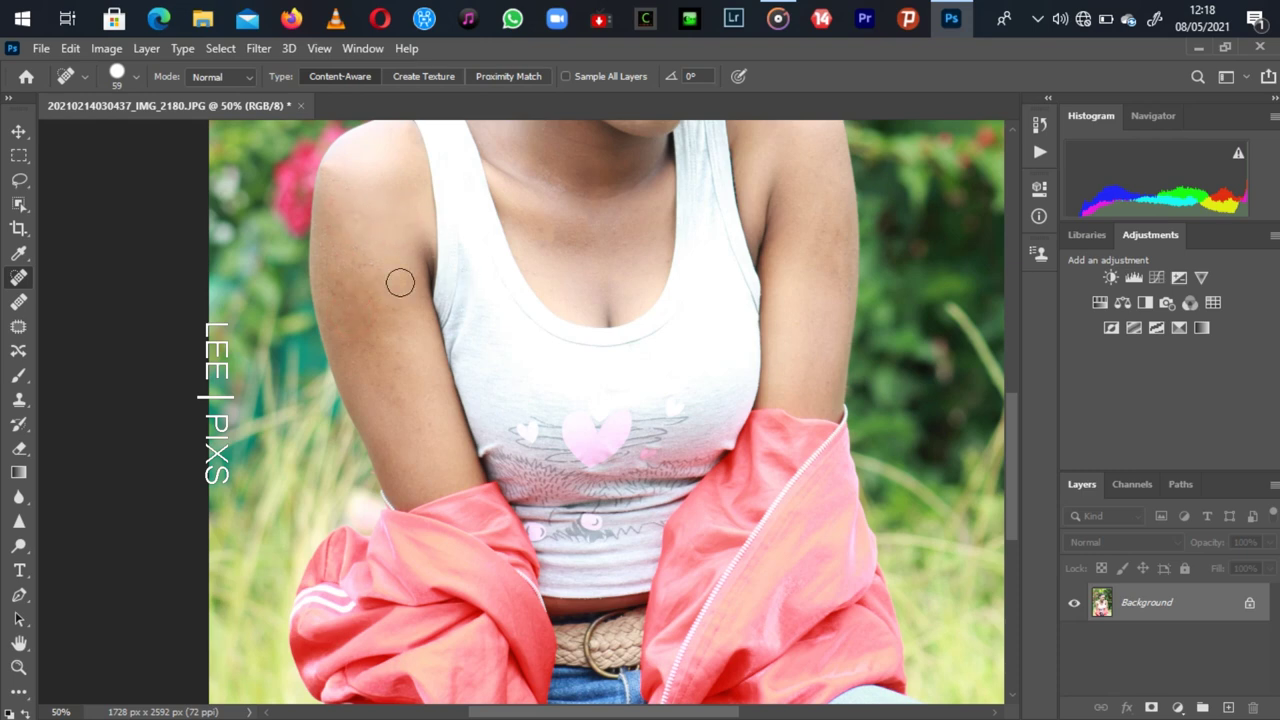
pyautogui.click(367, 265)
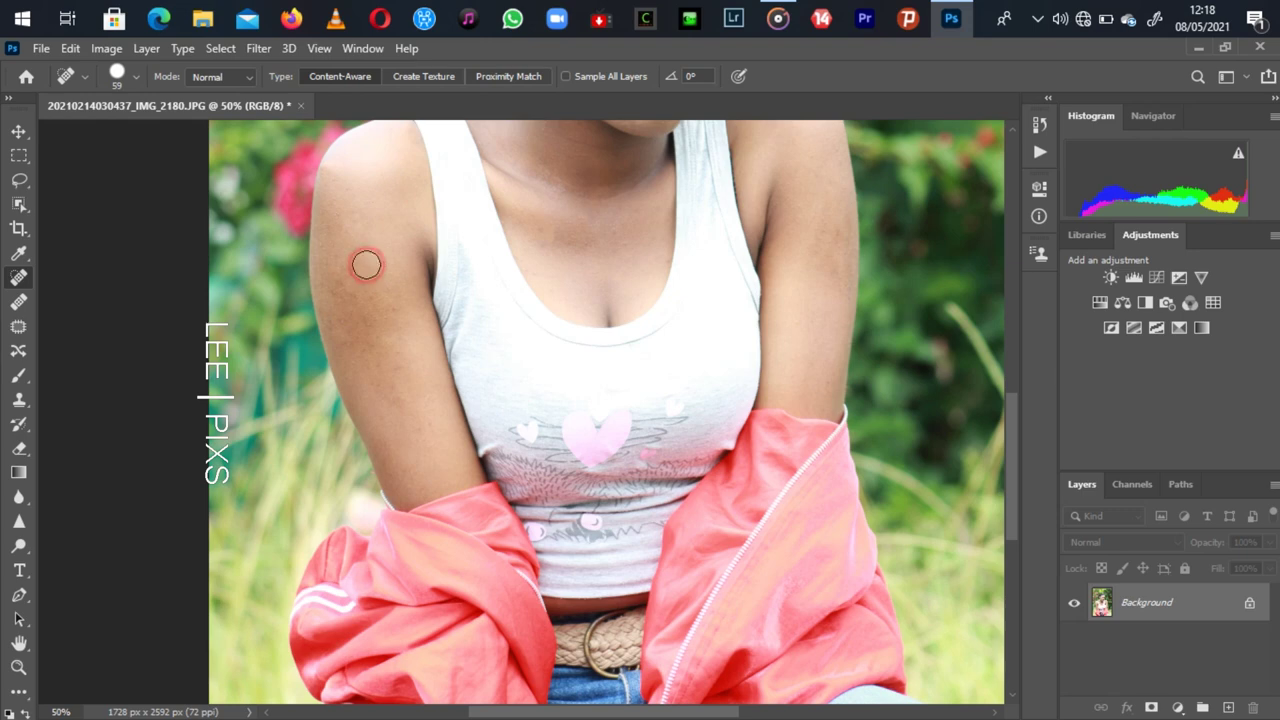
pyautogui.click(612, 245)
pyautogui.moveTo(1009, 440); pyautogui.dragTo(1010, 345)
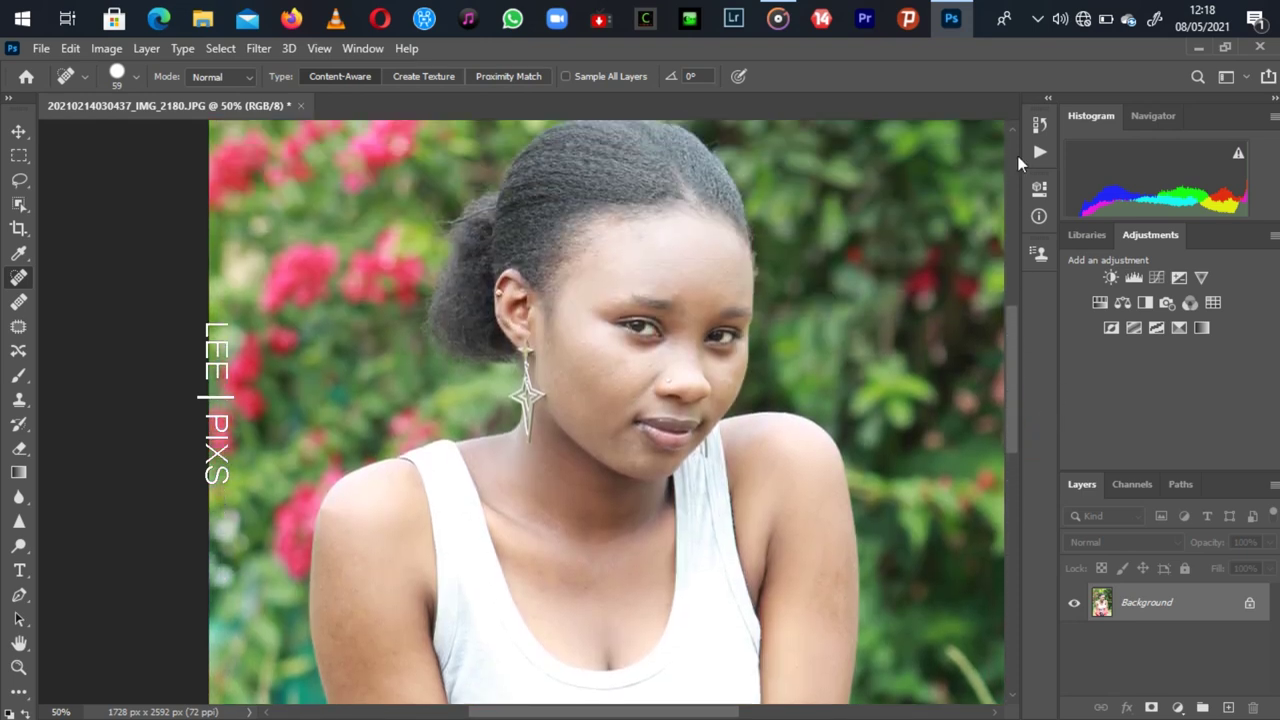
# Open the Camera Raw Filter on the portrait from the Filter menu
pyautogui.click(1036, 22)
pyautogui.click(1036, 22)
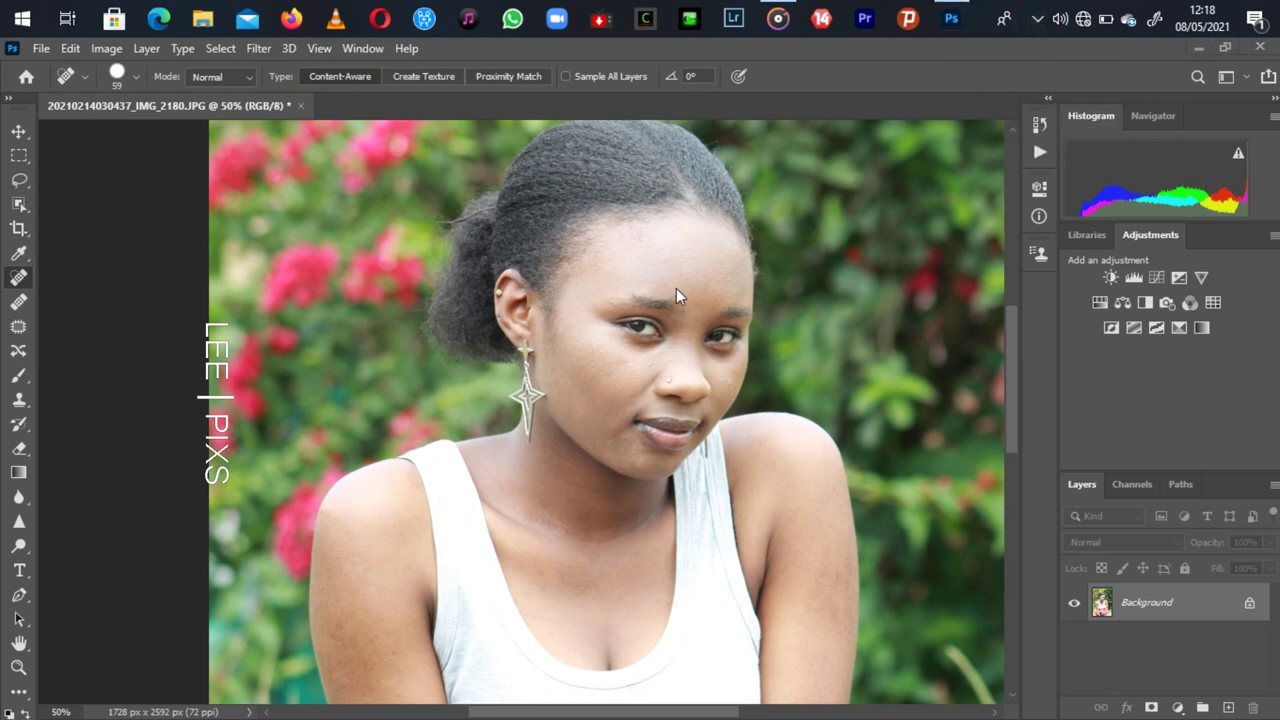
pyautogui.click(258, 49)
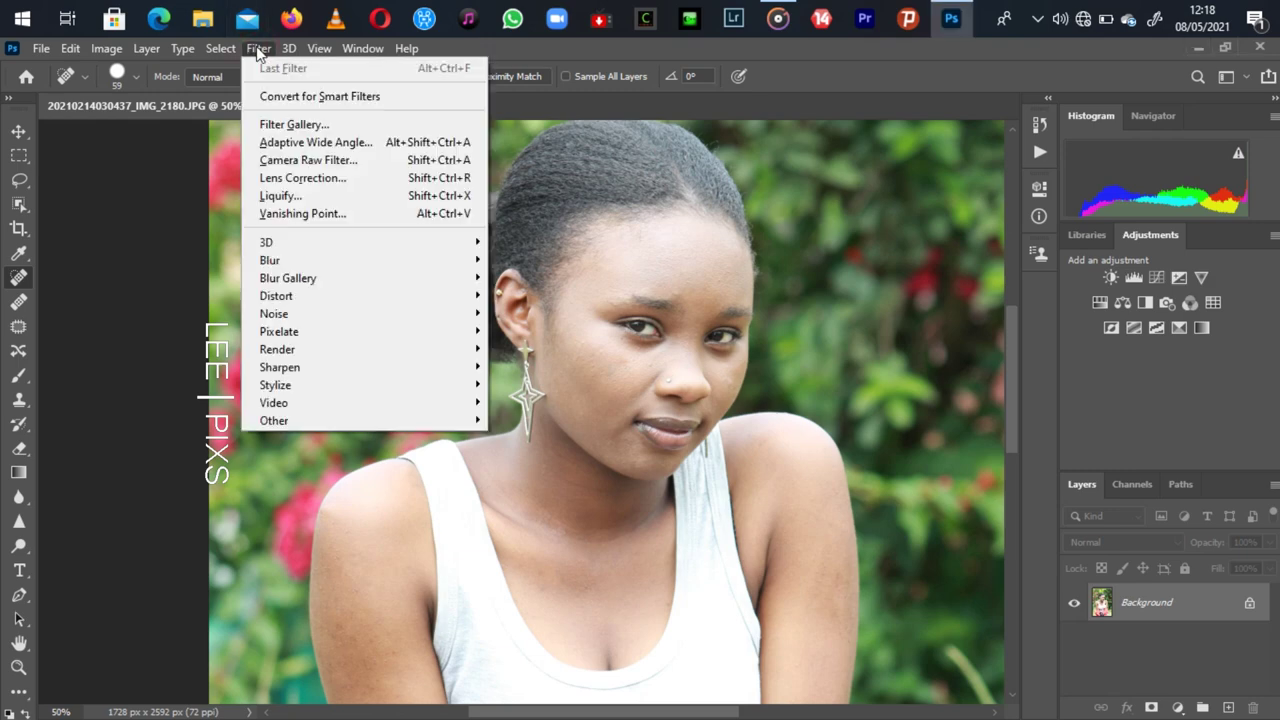
pyautogui.click(323, 162)
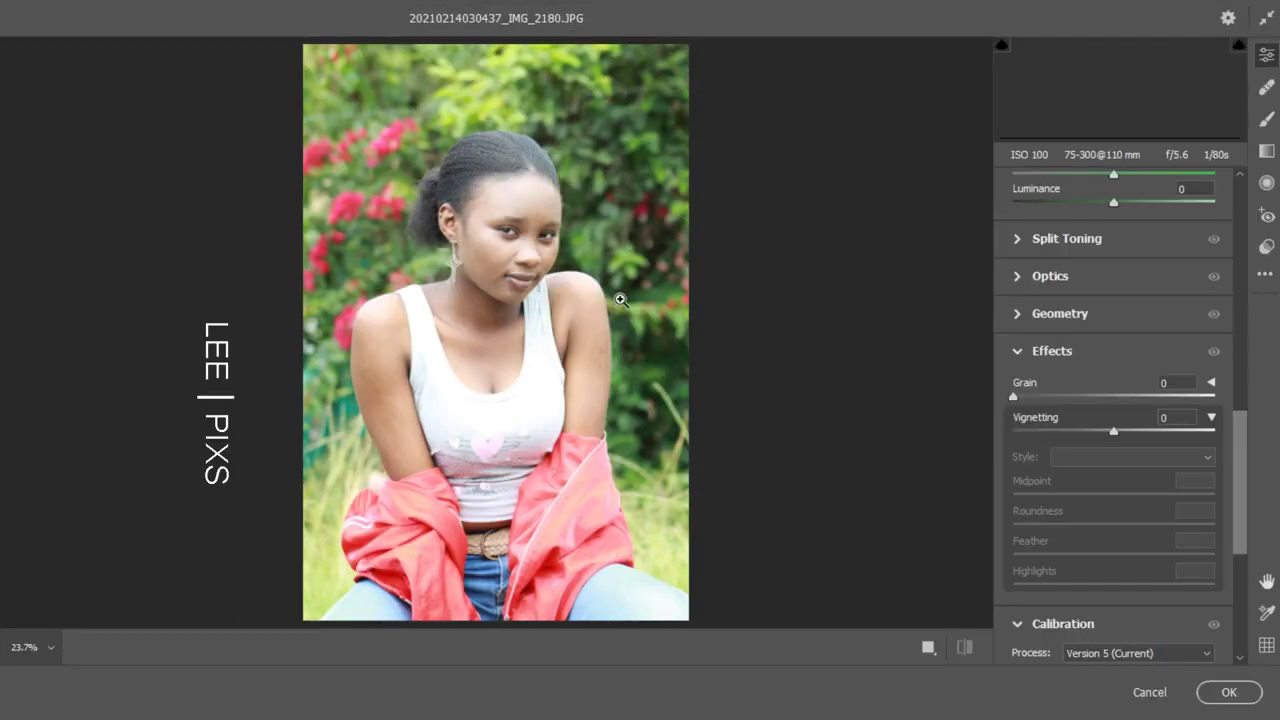
pyautogui.click(1243, 200)
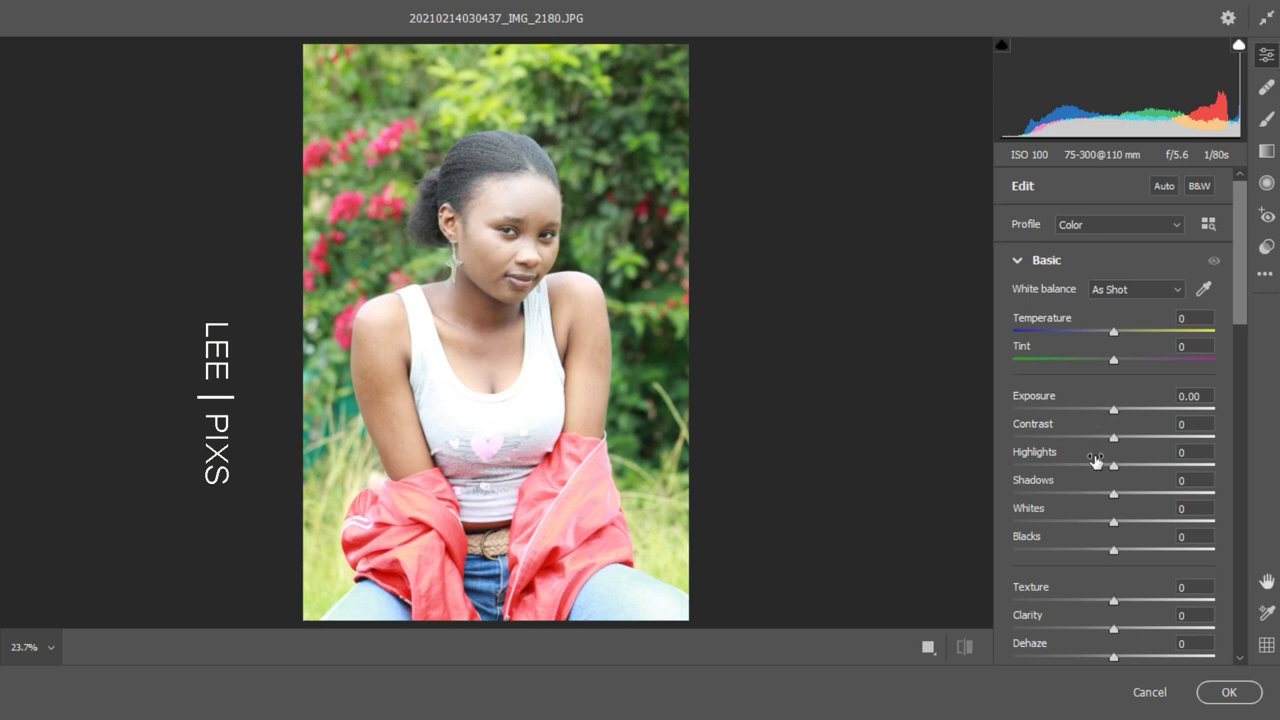
# In the Basic panel, set Highlights -56, Shadows +83, Whites -71, Blacks -60 and Texture -17
pyautogui.moveTo(1110, 465); pyautogui.dragTo(1056, 465)
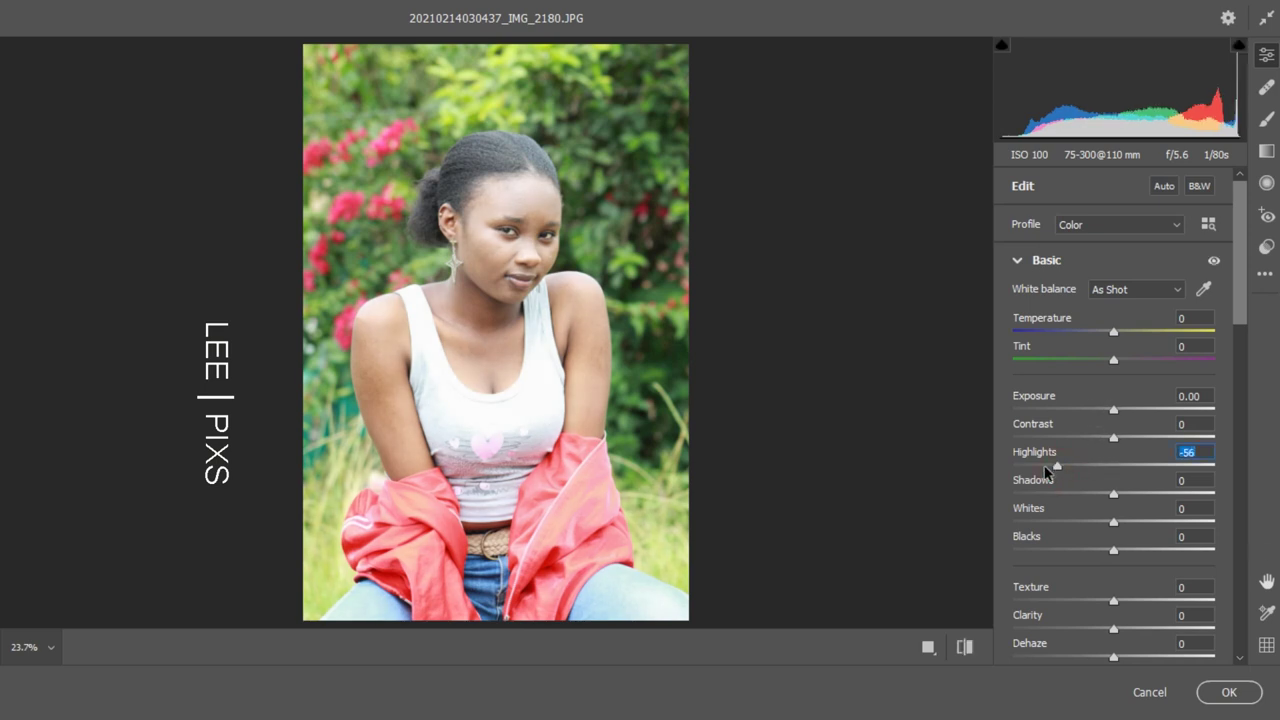
pyautogui.click(1197, 493)
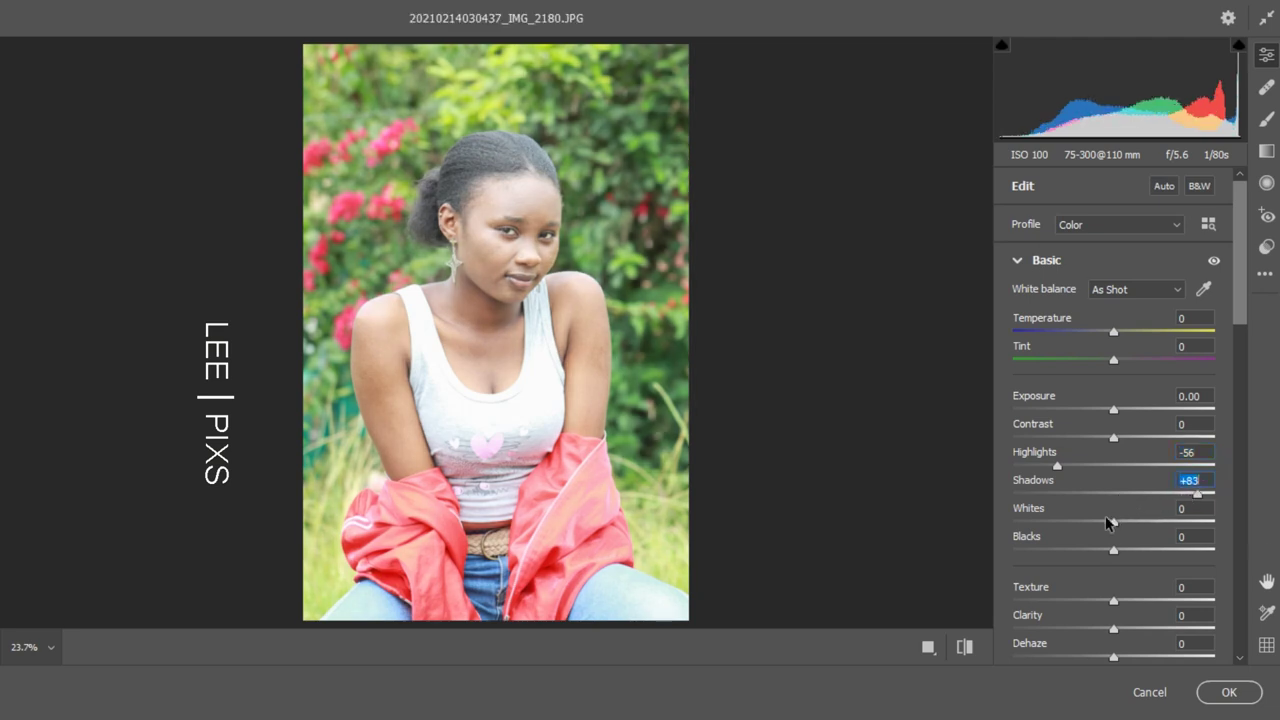
pyautogui.moveTo(1075, 521); pyautogui.dragTo(1051, 523)
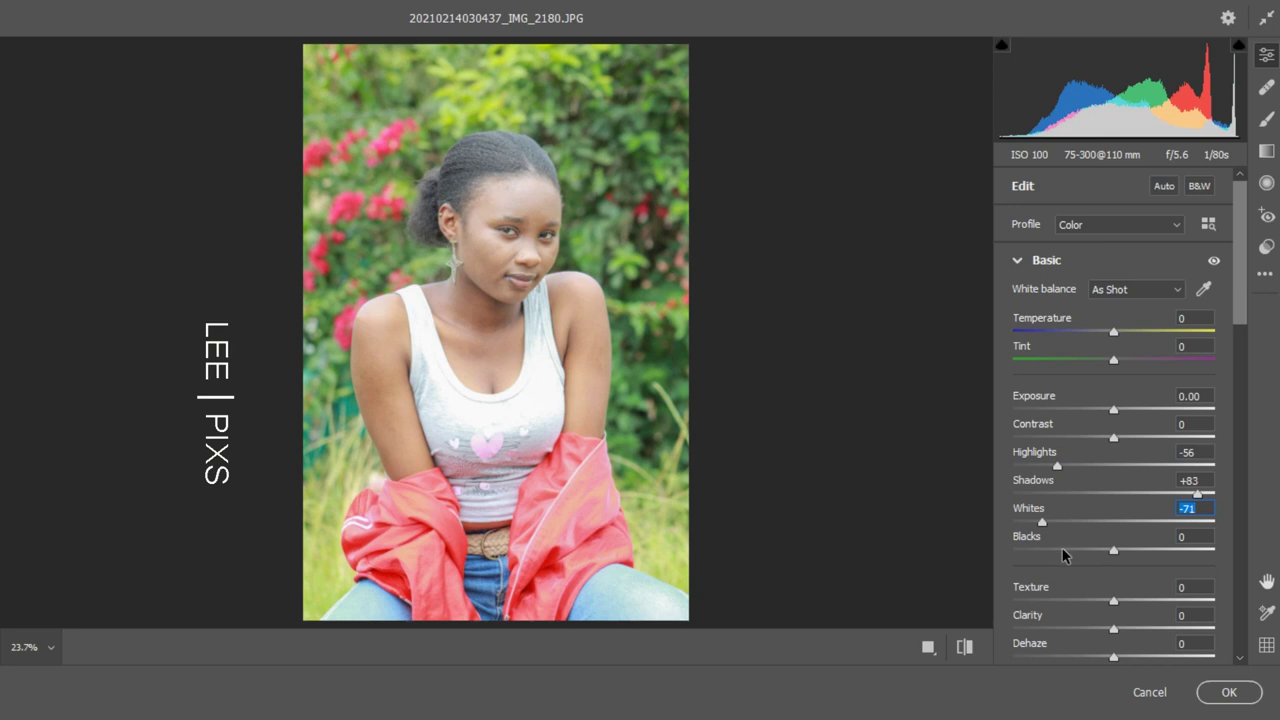
pyautogui.click(1063, 552)
pyautogui.click(1053, 550)
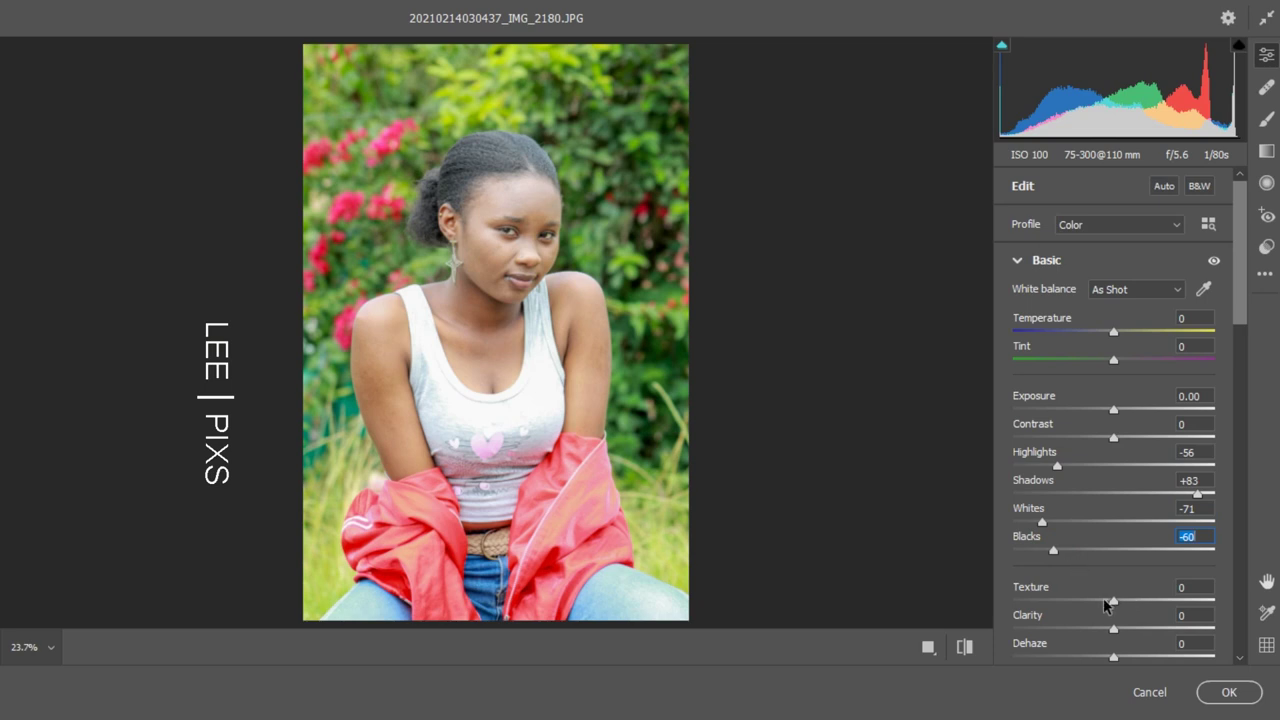
pyautogui.moveTo(1105, 603); pyautogui.dragTo(1097, 603)
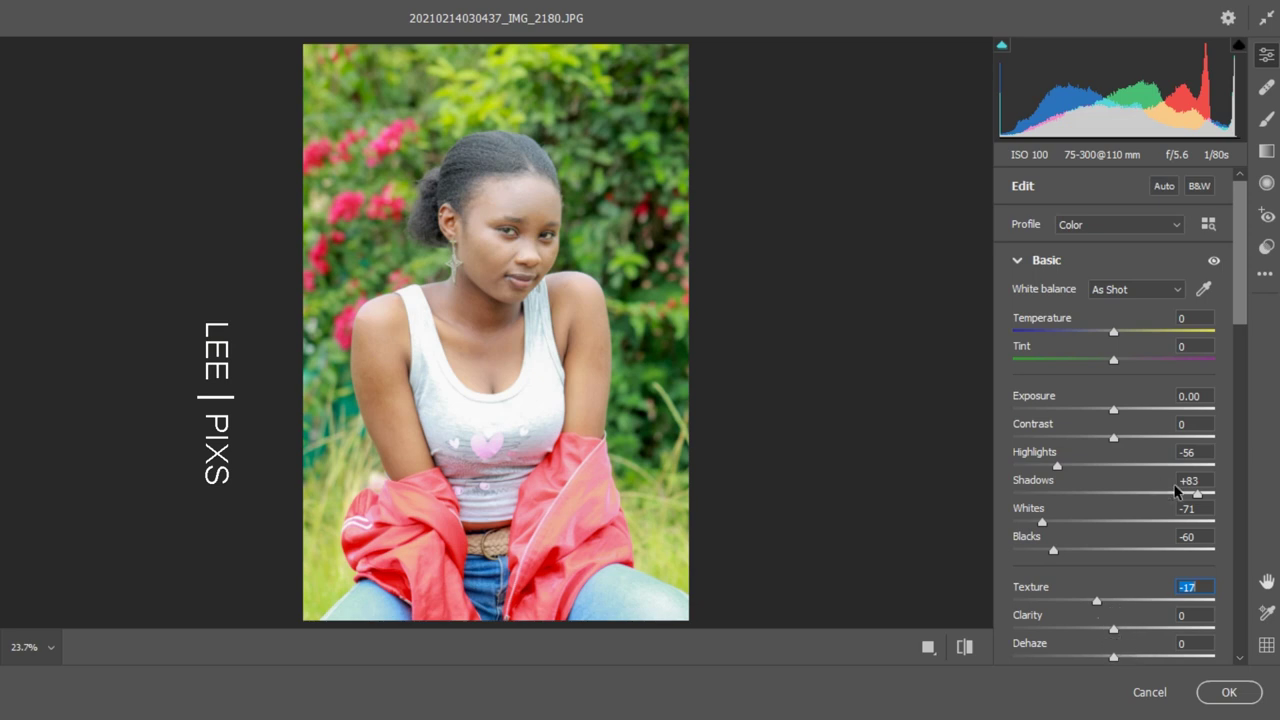
pyautogui.click(1238, 352)
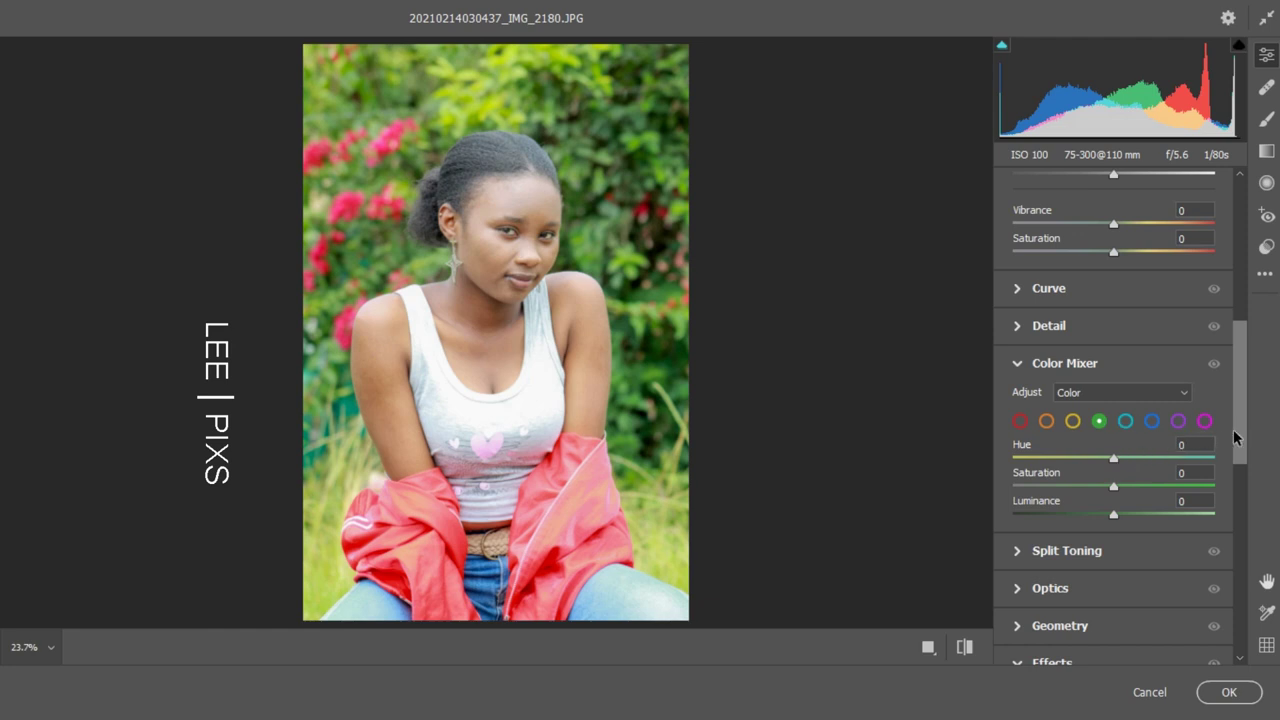
pyautogui.moveTo(1240, 434); pyautogui.dragTo(1245, 564)
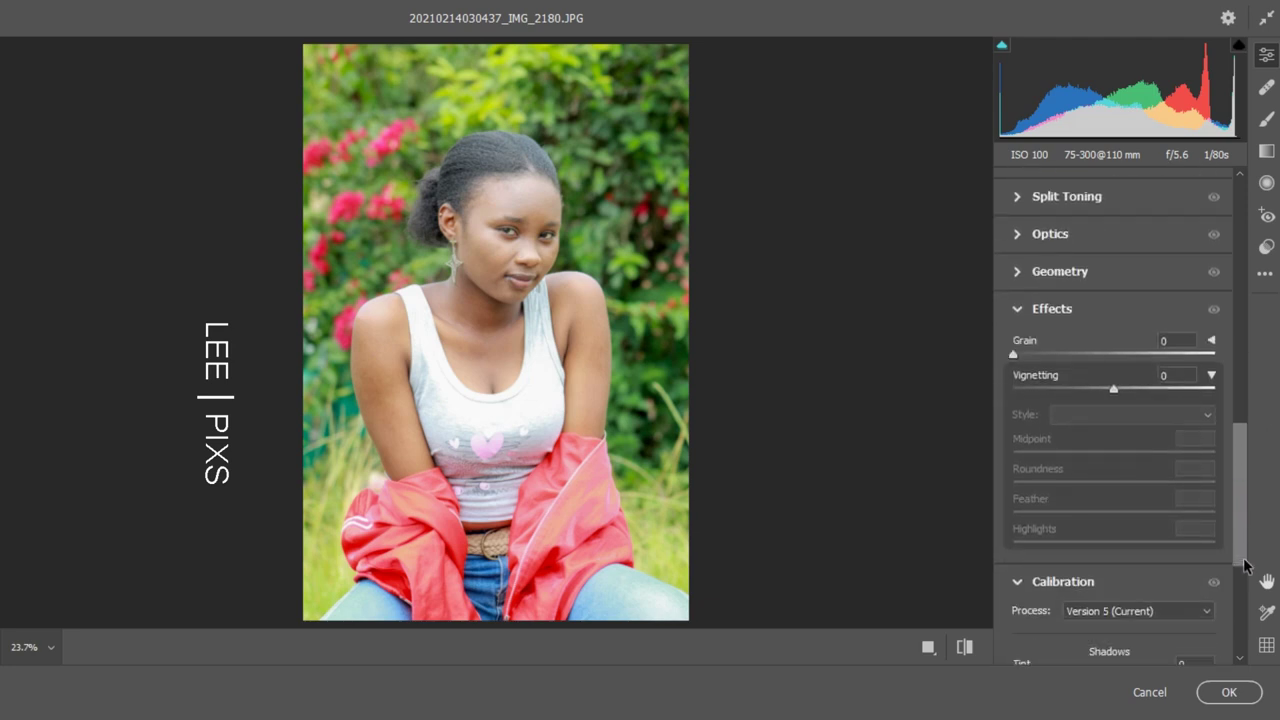
pyautogui.click(1066, 581)
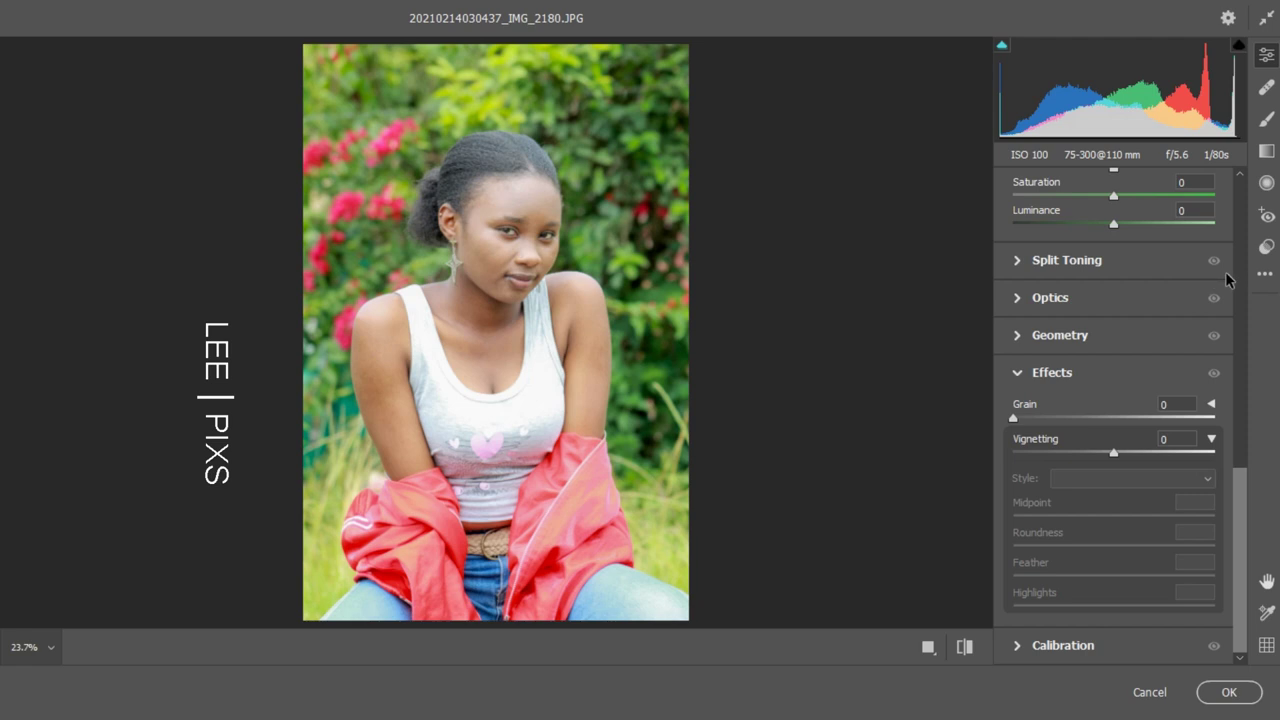
pyautogui.click(1243, 403)
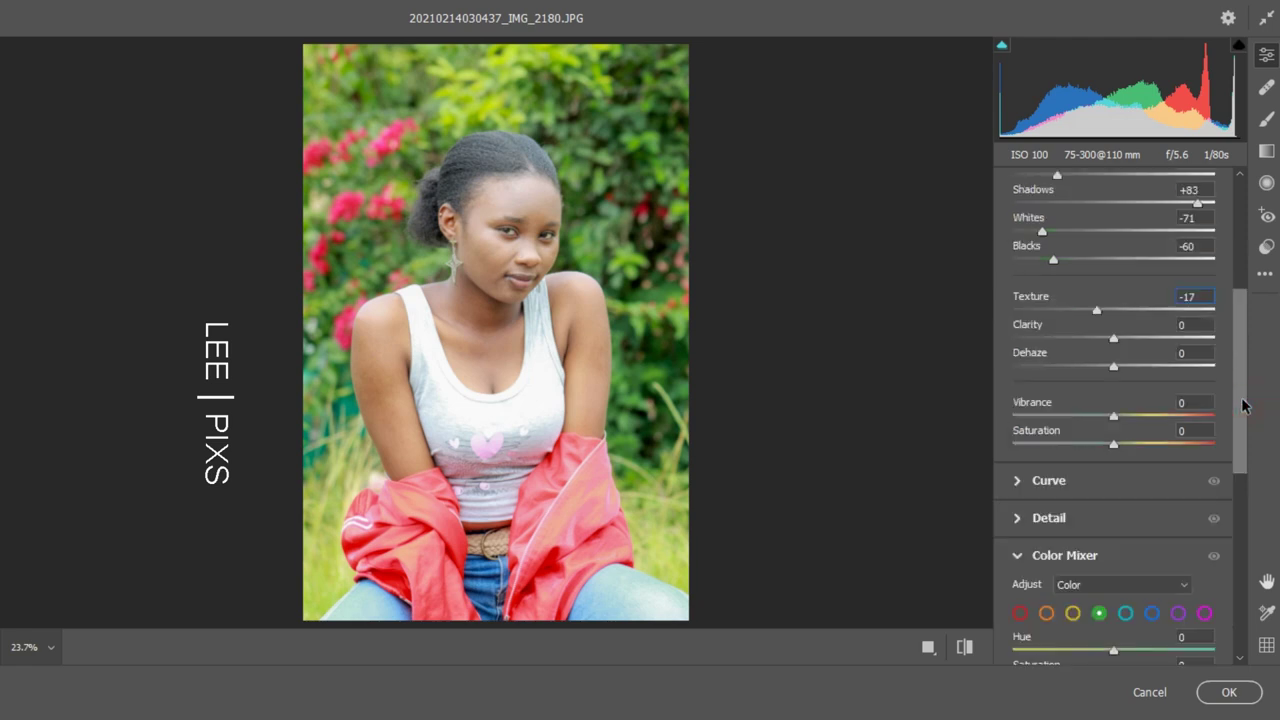
pyautogui.moveTo(1243, 403); pyautogui.dragTo(1250, 470)
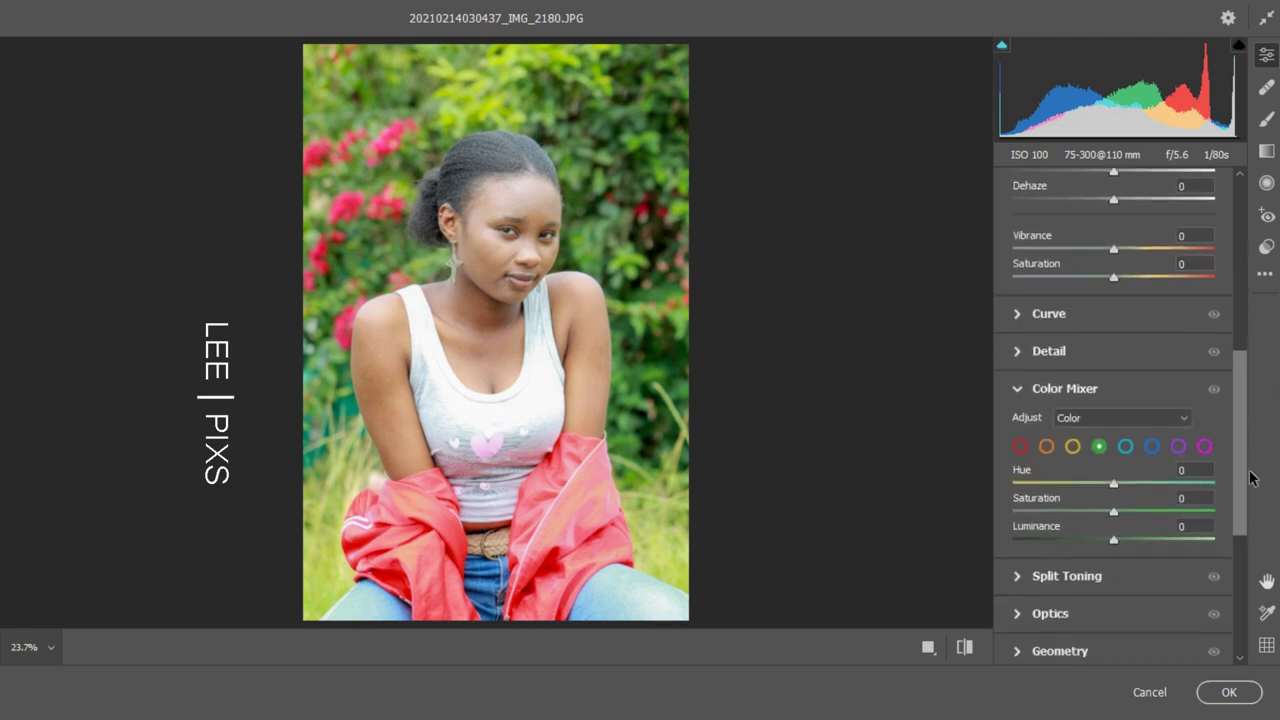
pyautogui.moveTo(1240, 528); pyautogui.dragTo(1242, 620)
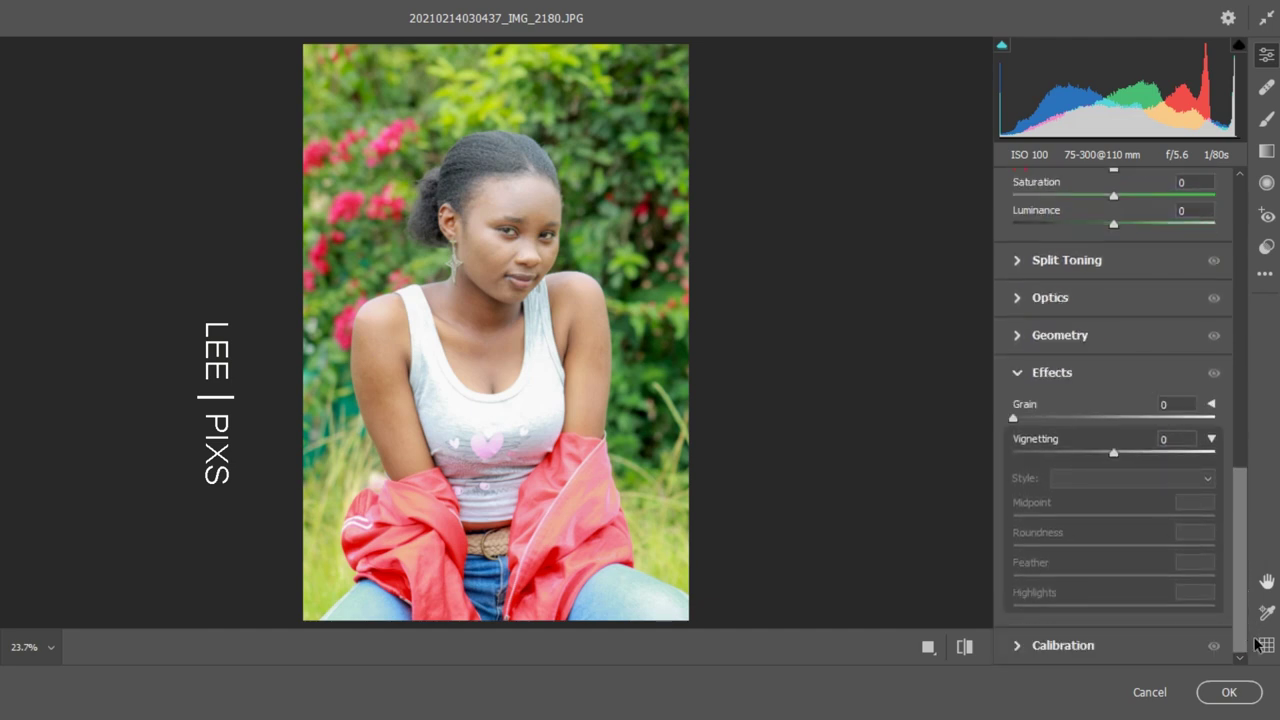
# Expand Calibration and set the Green Primary to hue +81 and saturation +67
pyautogui.click(1150, 651)
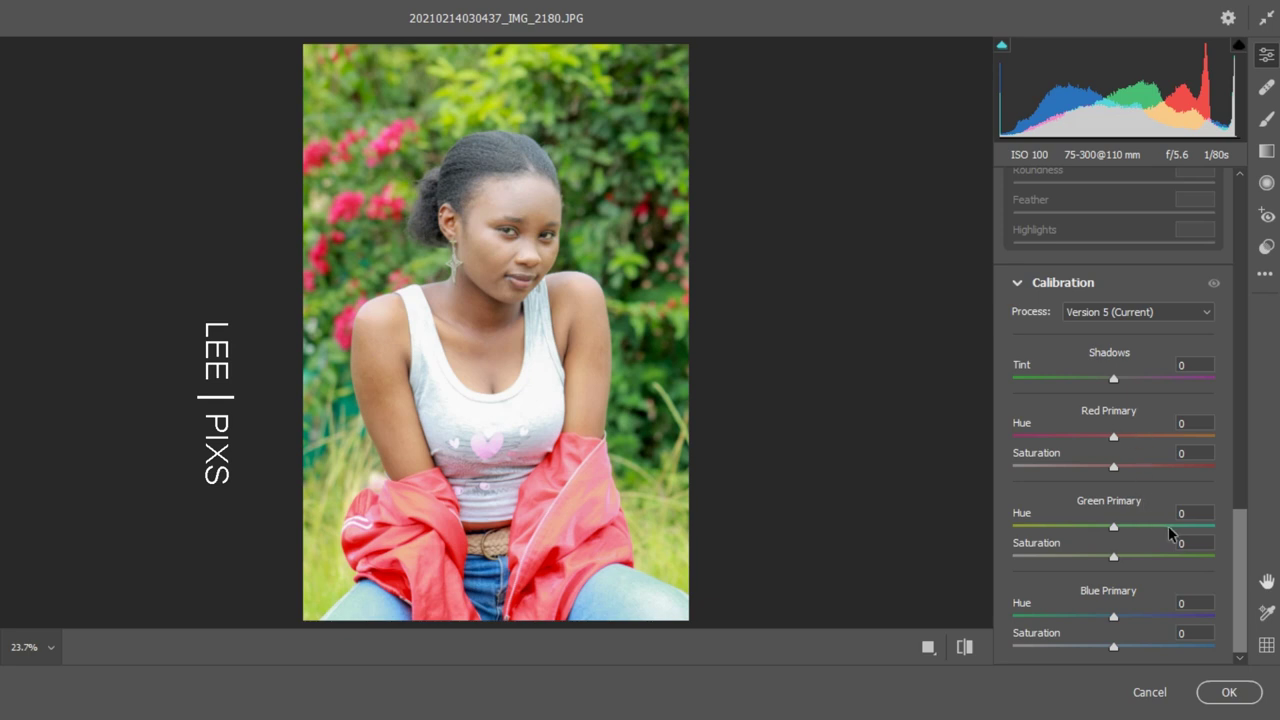
pyautogui.click(1172, 527)
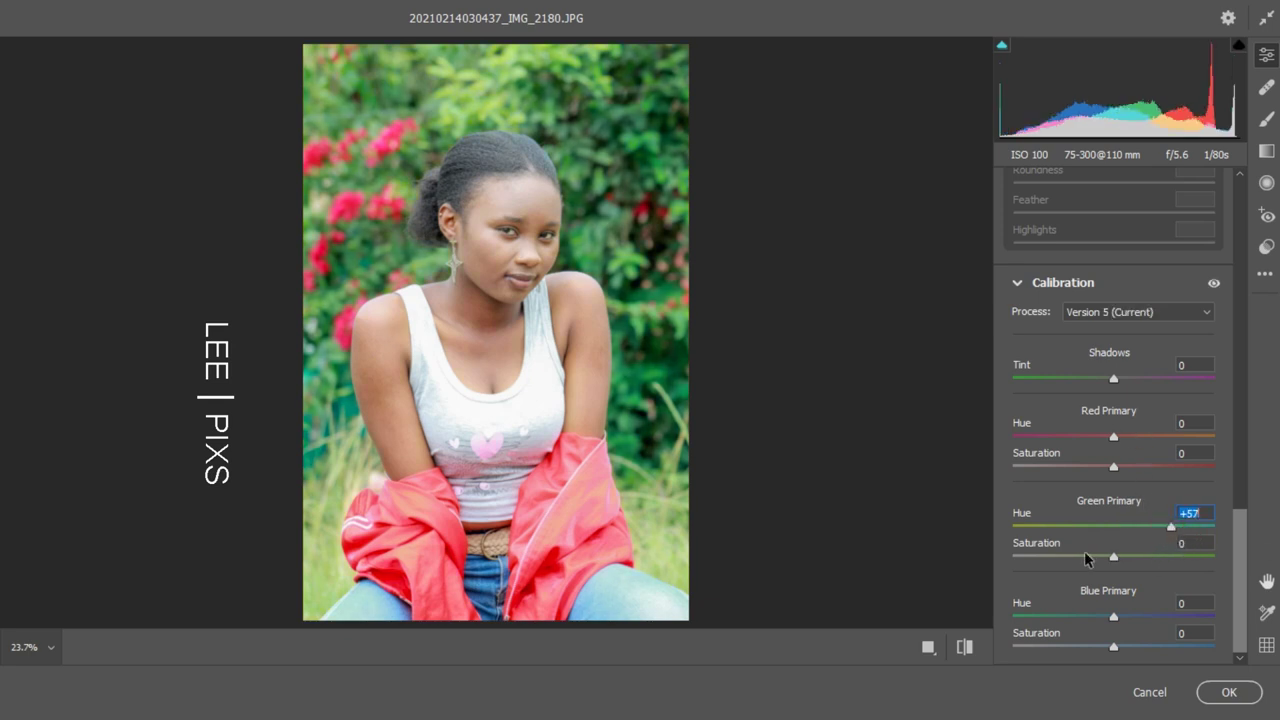
pyautogui.moveTo(1087, 557); pyautogui.dragTo(1065, 560)
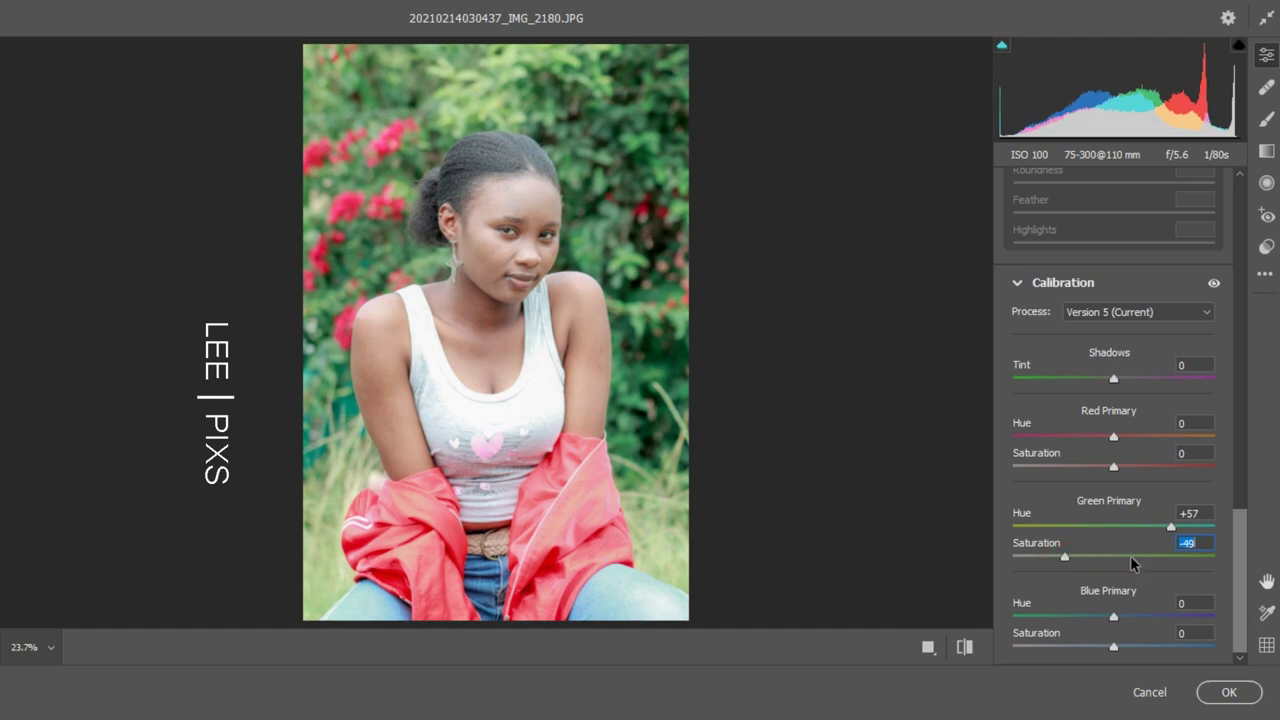
pyautogui.moveTo(1172, 556); pyautogui.dragTo(1181, 557)
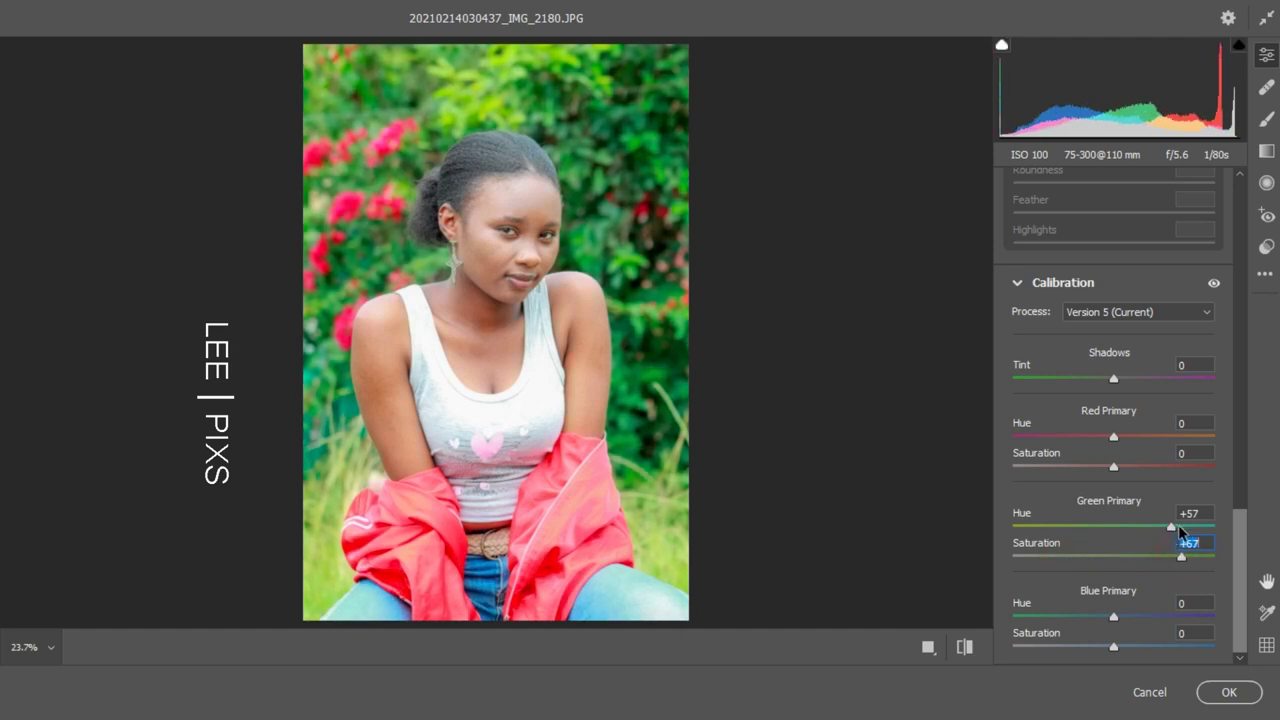
pyautogui.click(1196, 526)
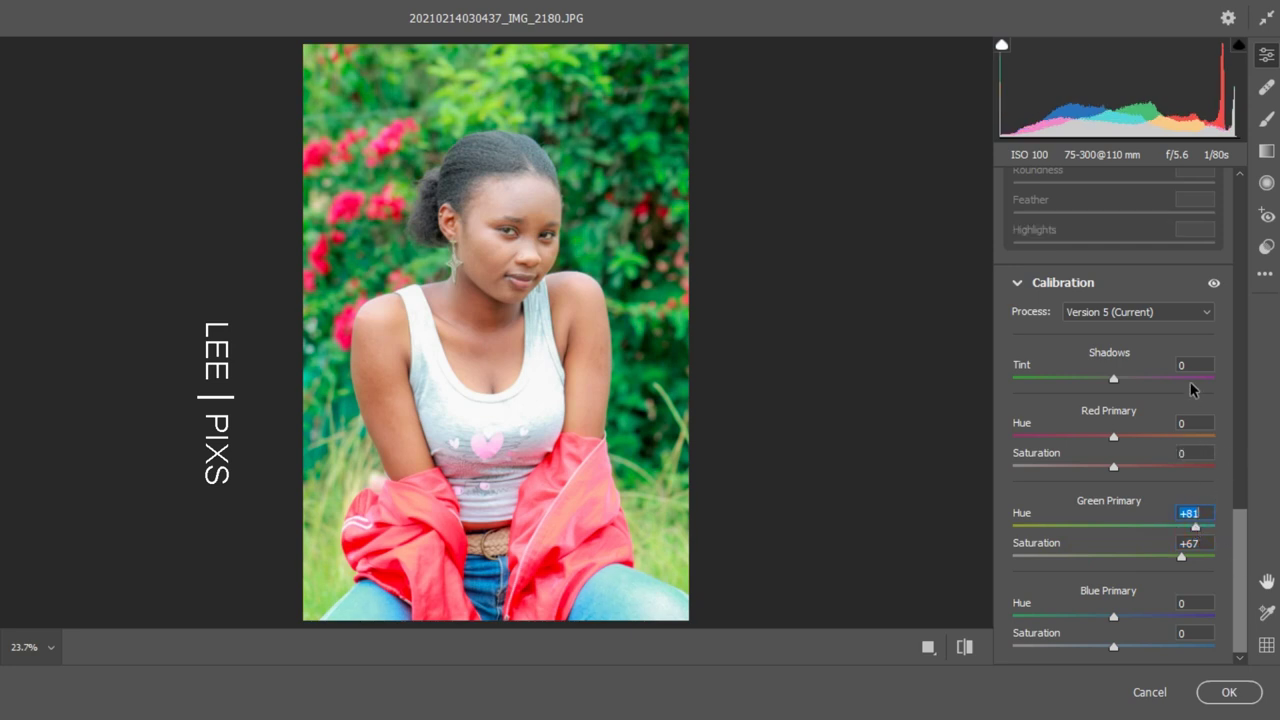
pyautogui.click(1237, 395)
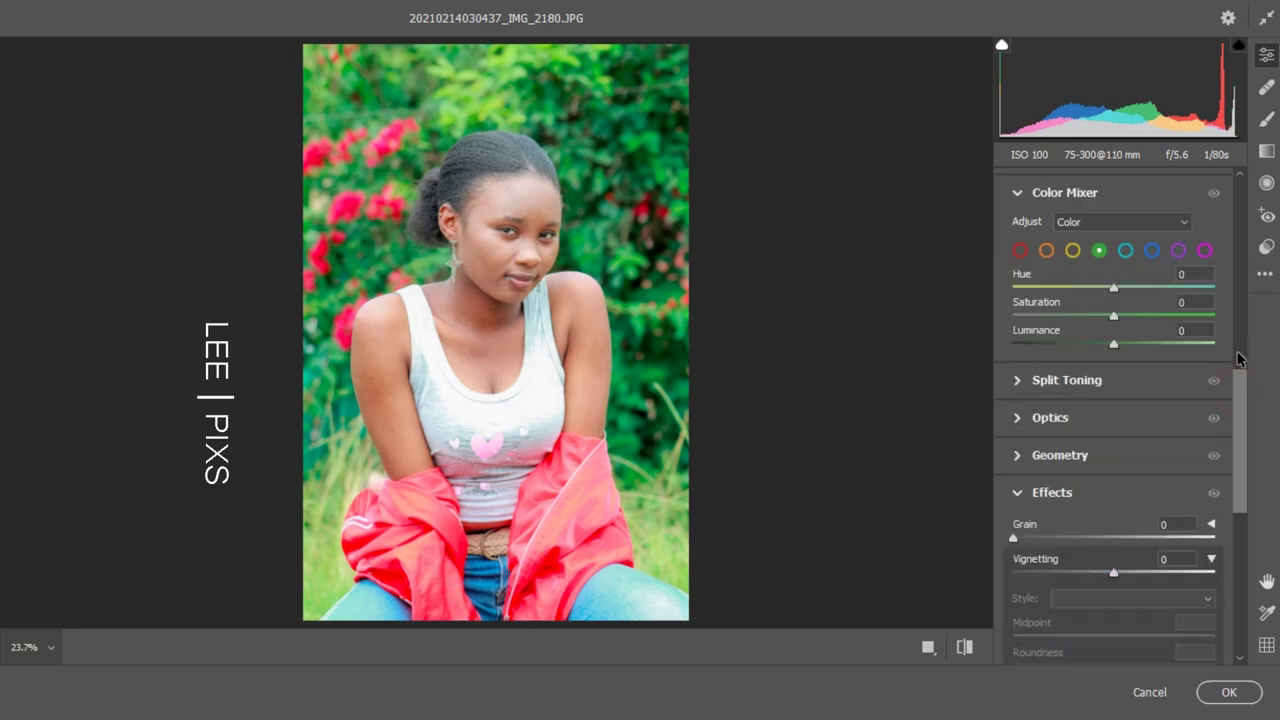
# In the Color Mixer, raise Green saturation to +53 and shift Green hue to -57
pyautogui.click(1156, 316)
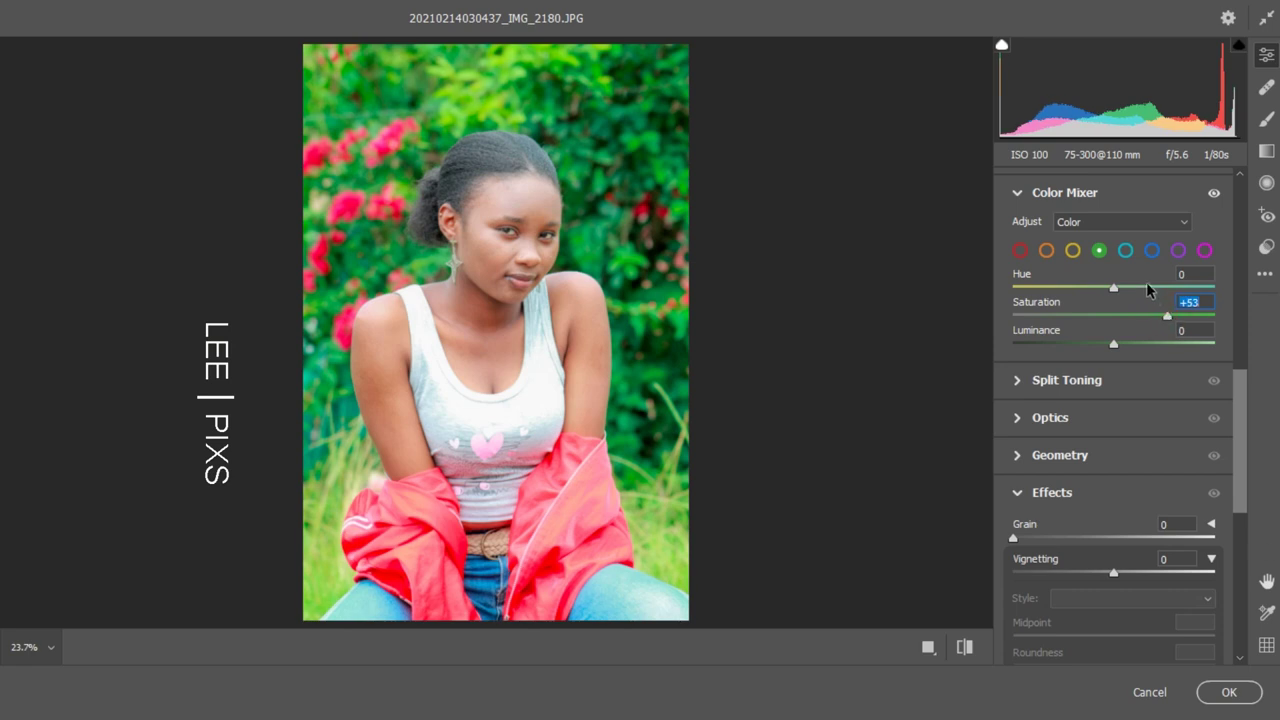
pyautogui.moveTo(1085, 288); pyautogui.dragTo(1056, 290)
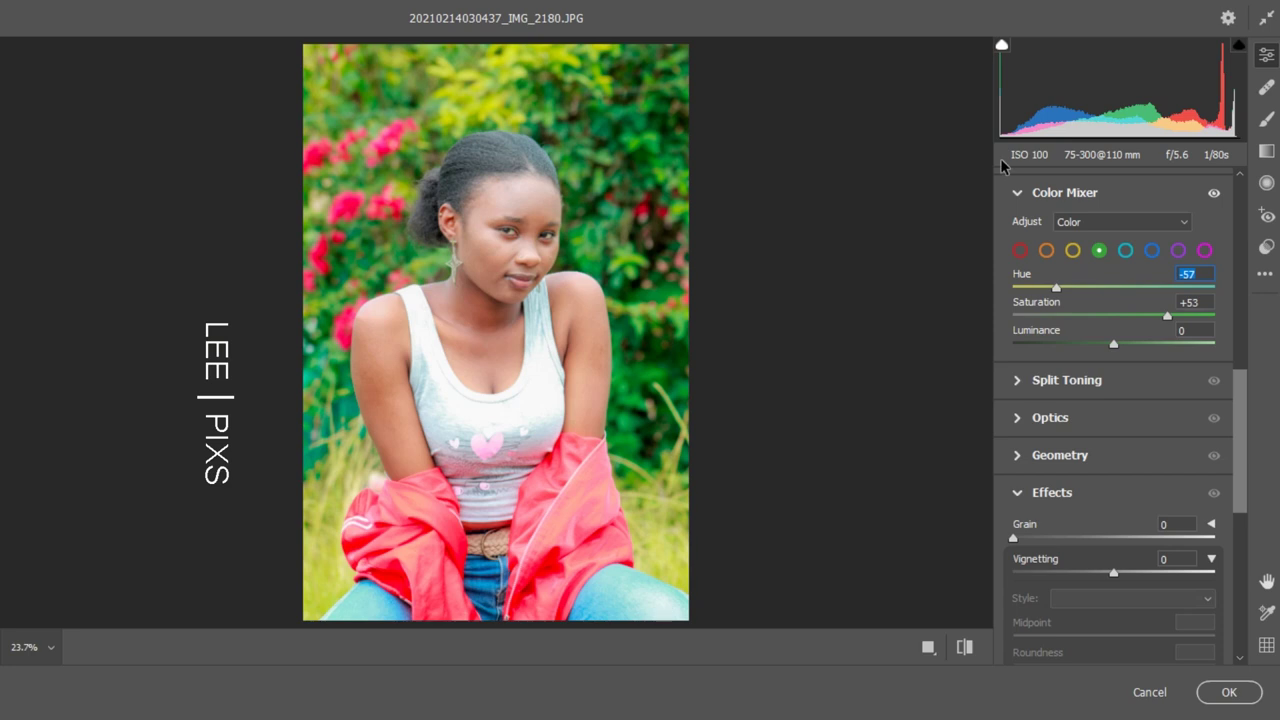
pyautogui.moveTo(1245, 277); pyautogui.dragTo(1238, 197)
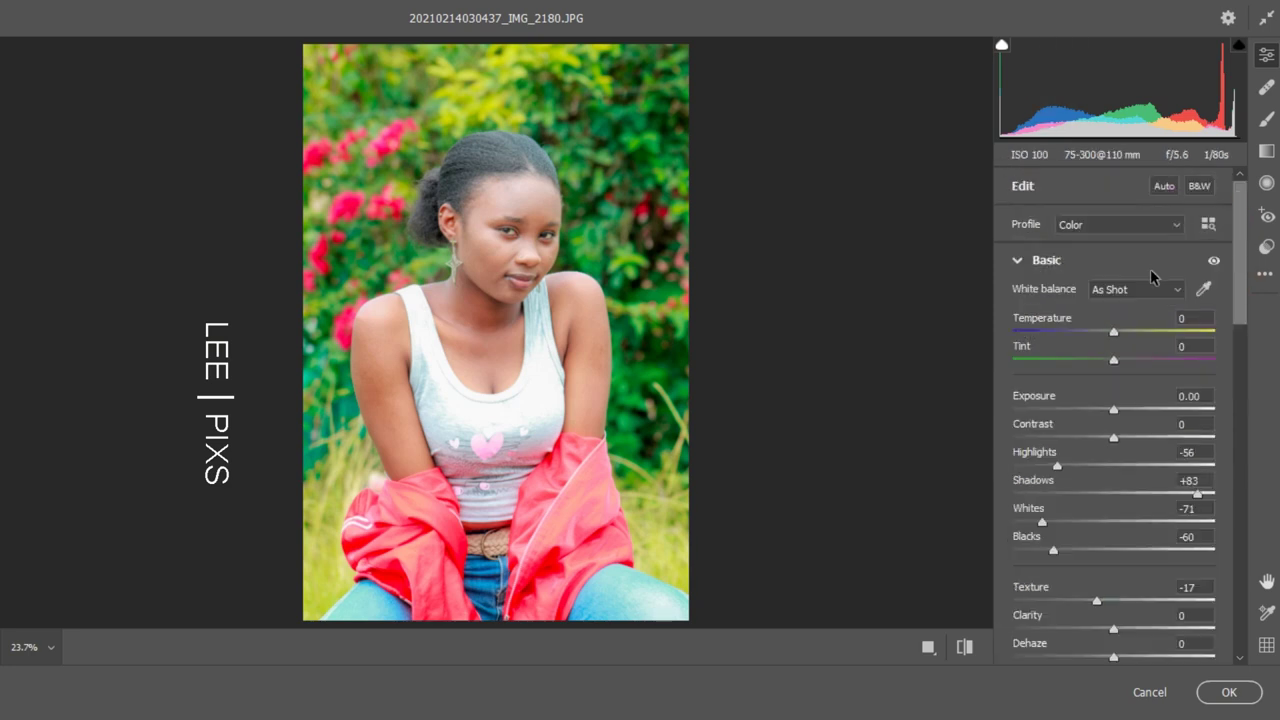
# Set Exposure -0.45, Highlights -83 and Whites -67, then apply the Camera Raw filter
pyautogui.moveTo(1105, 411); pyautogui.dragTo(1104, 412)
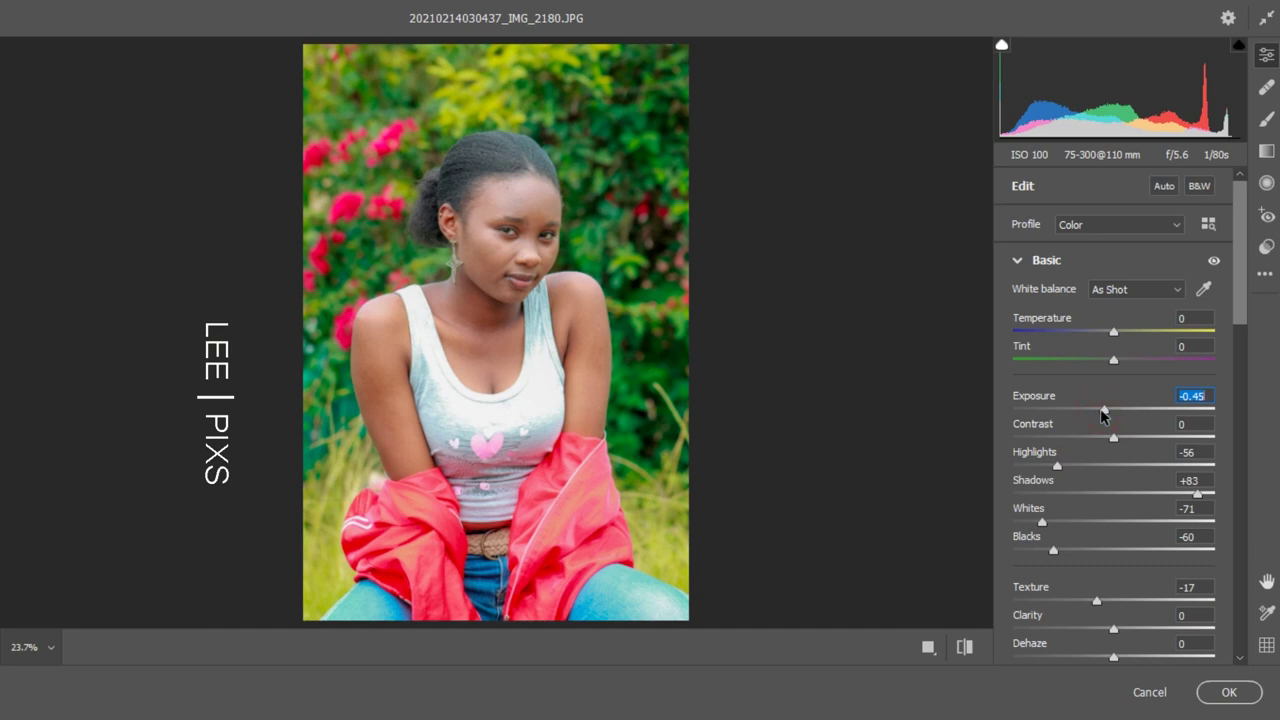
pyautogui.click(1030, 466)
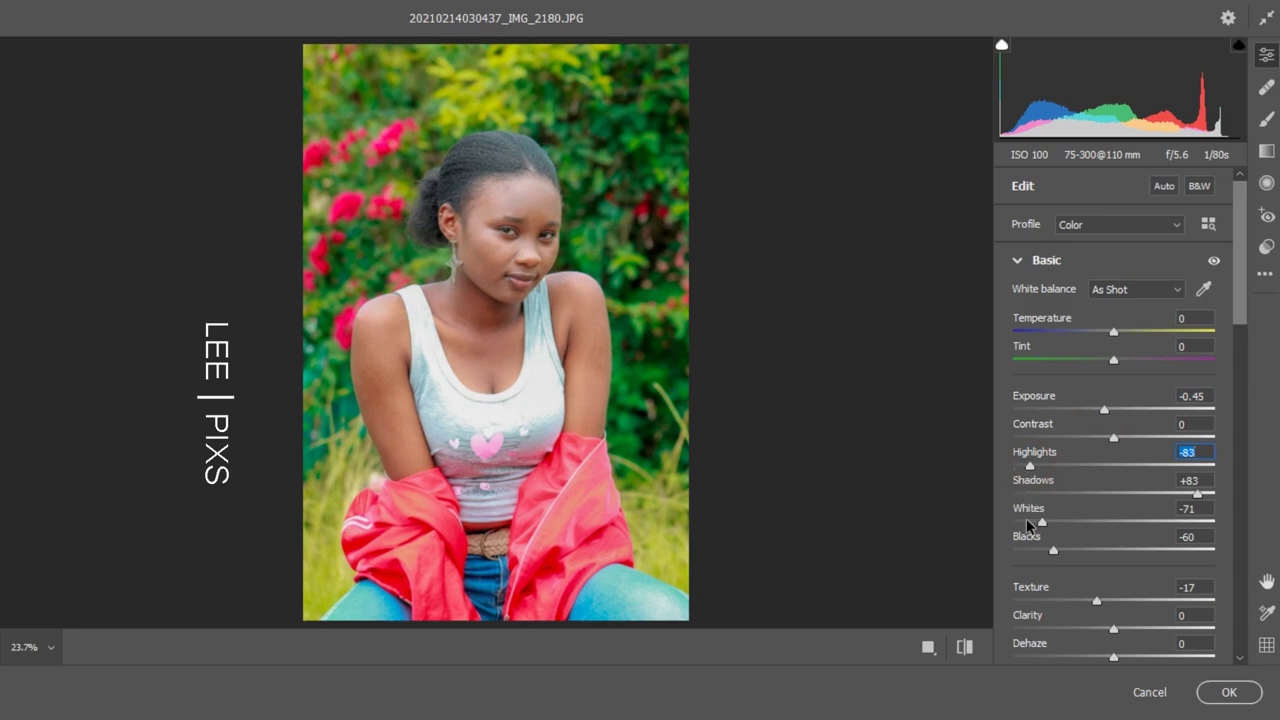
pyautogui.moveTo(1030, 520); pyautogui.dragTo(1034, 522)
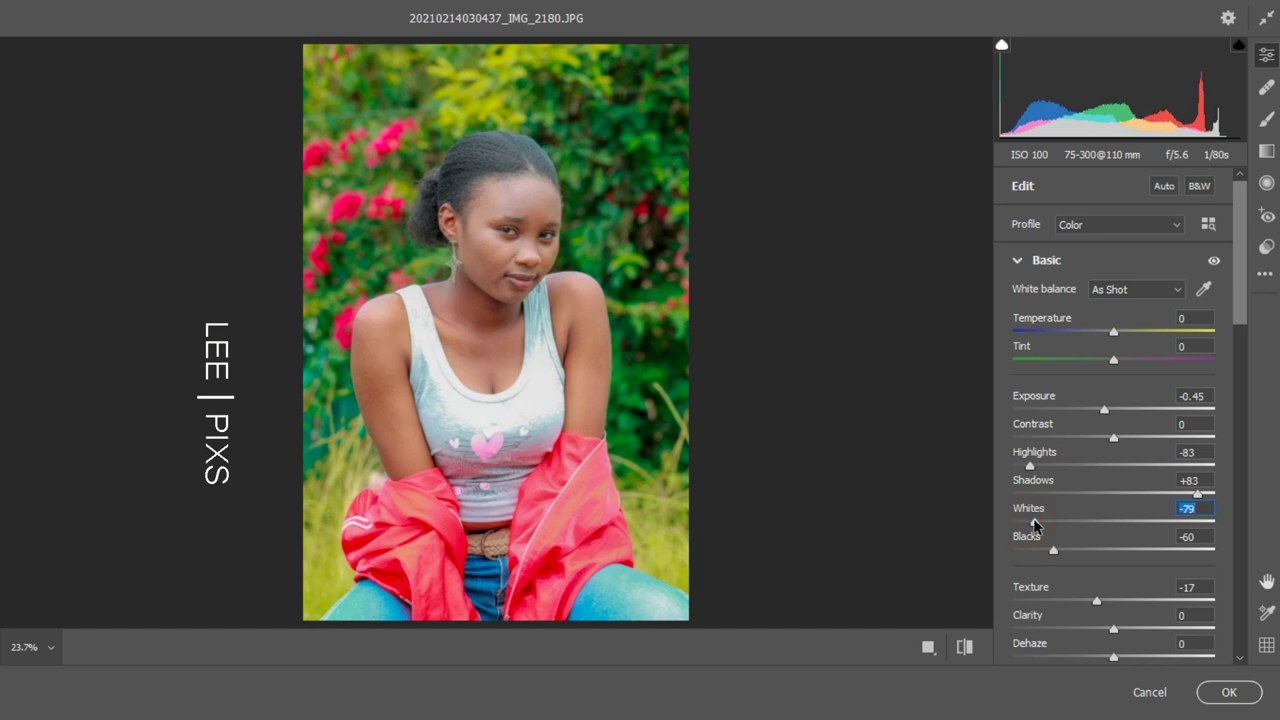
pyautogui.doubleClick(1035, 522)
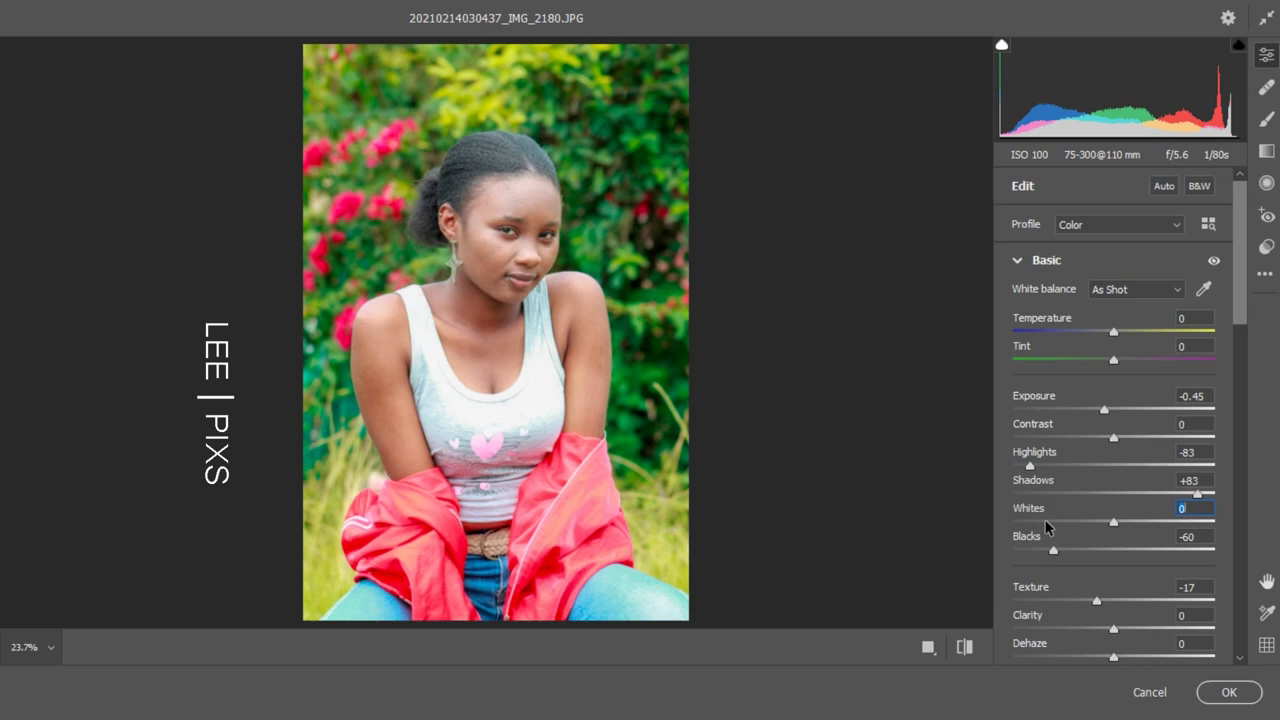
pyautogui.click(1046, 524)
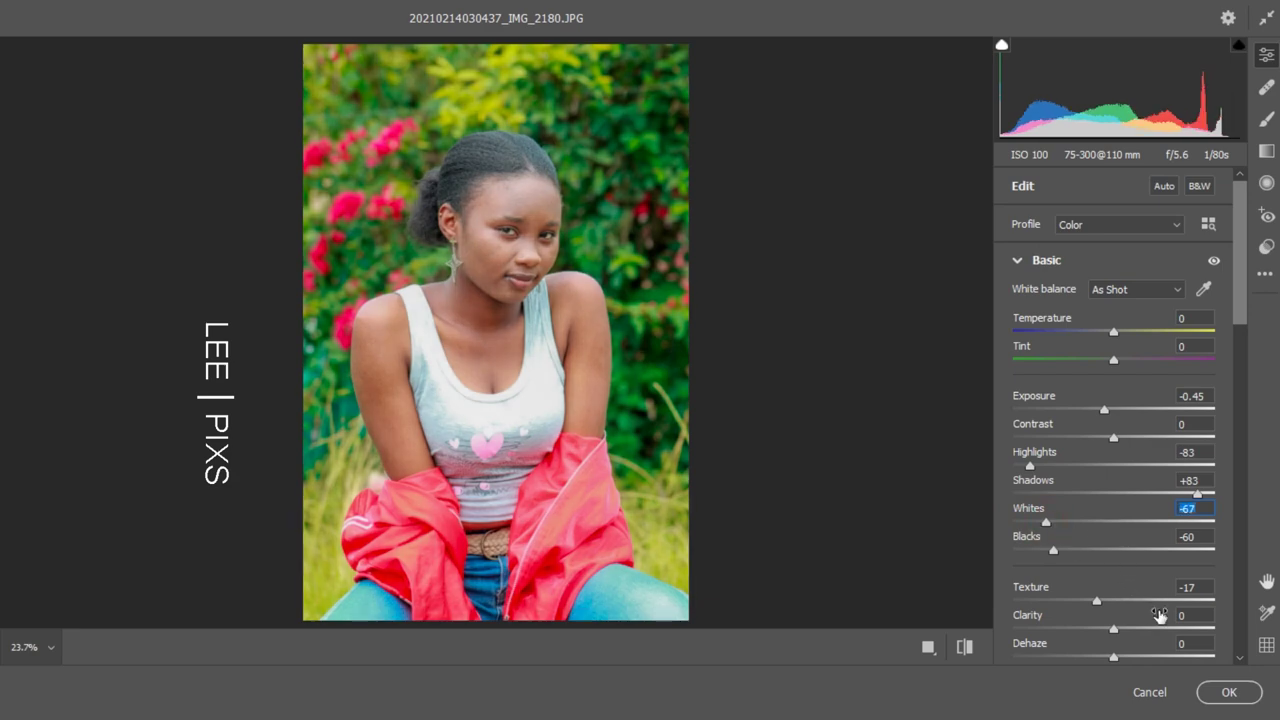
pyautogui.click(1226, 692)
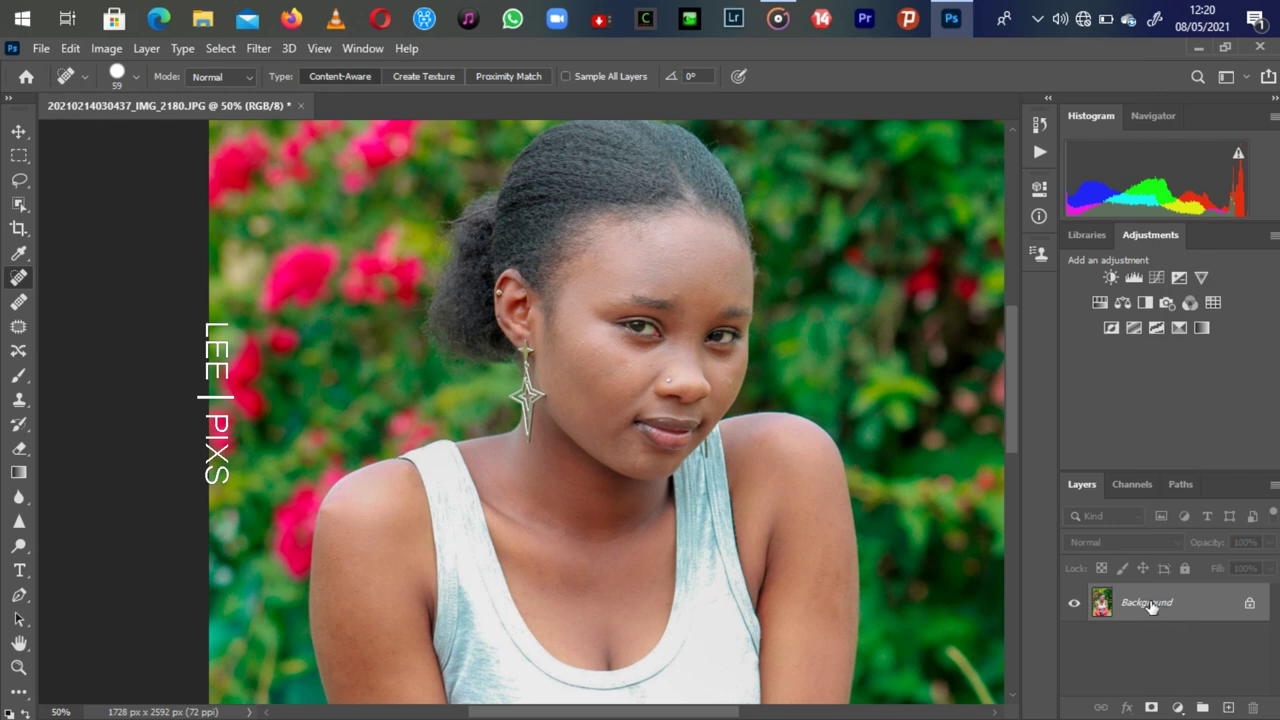
# Duplicate the Background layer, invert the copy and set its blend mode to Vivid Light
pyautogui.moveTo(1151, 606); pyautogui.dragTo(1228, 710)
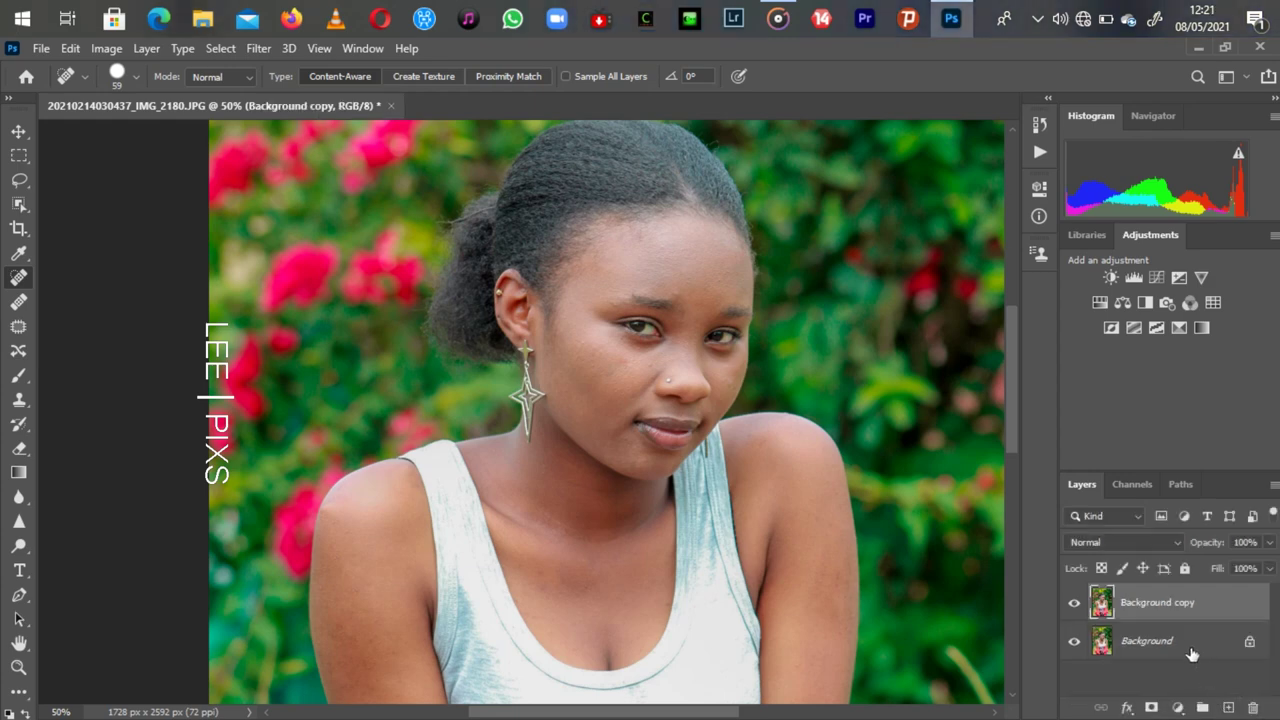
pyautogui.click(1164, 606)
pyautogui.hotkey('ctrl', 'i')
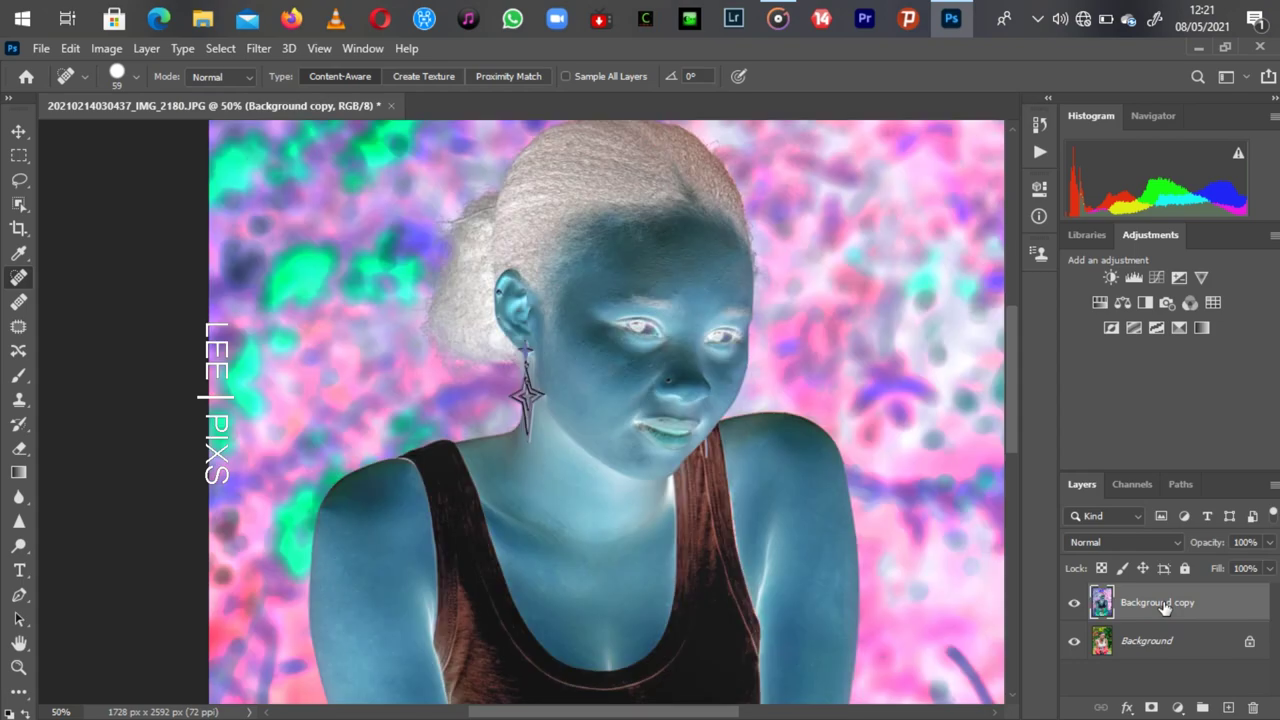
pyautogui.click(1174, 543)
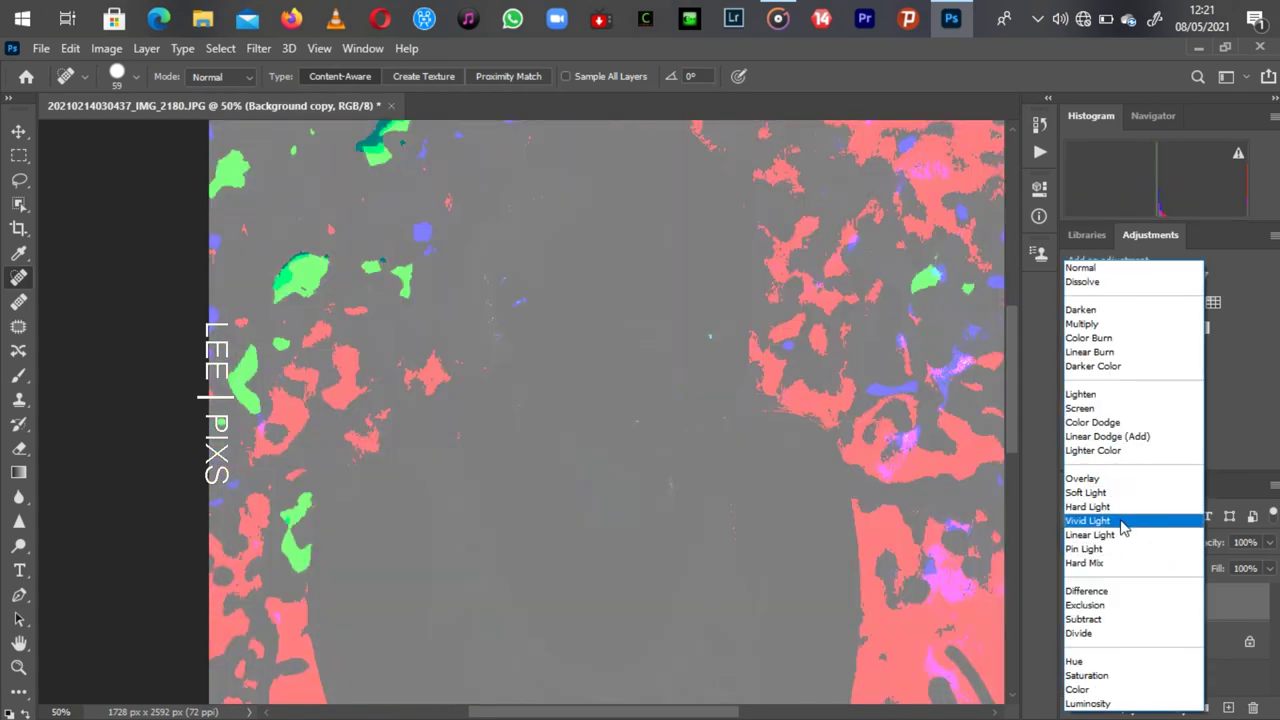
pyautogui.click(1122, 522)
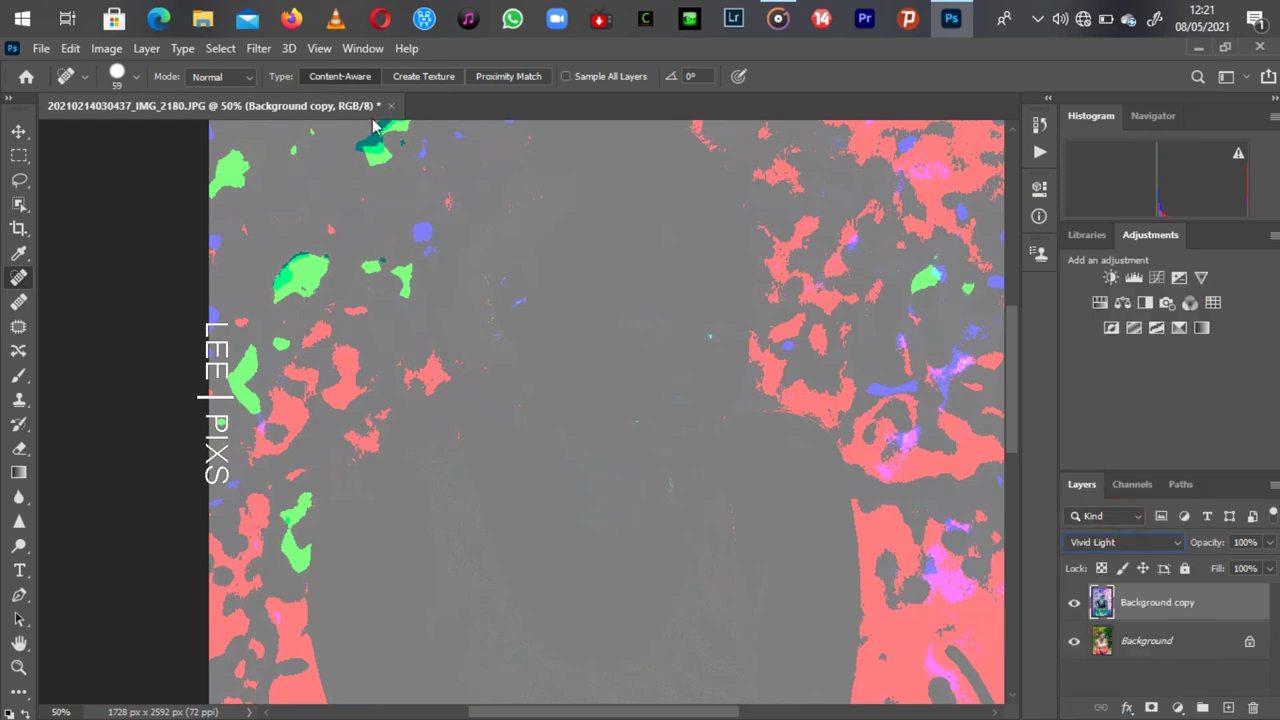
pyautogui.click(252, 50)
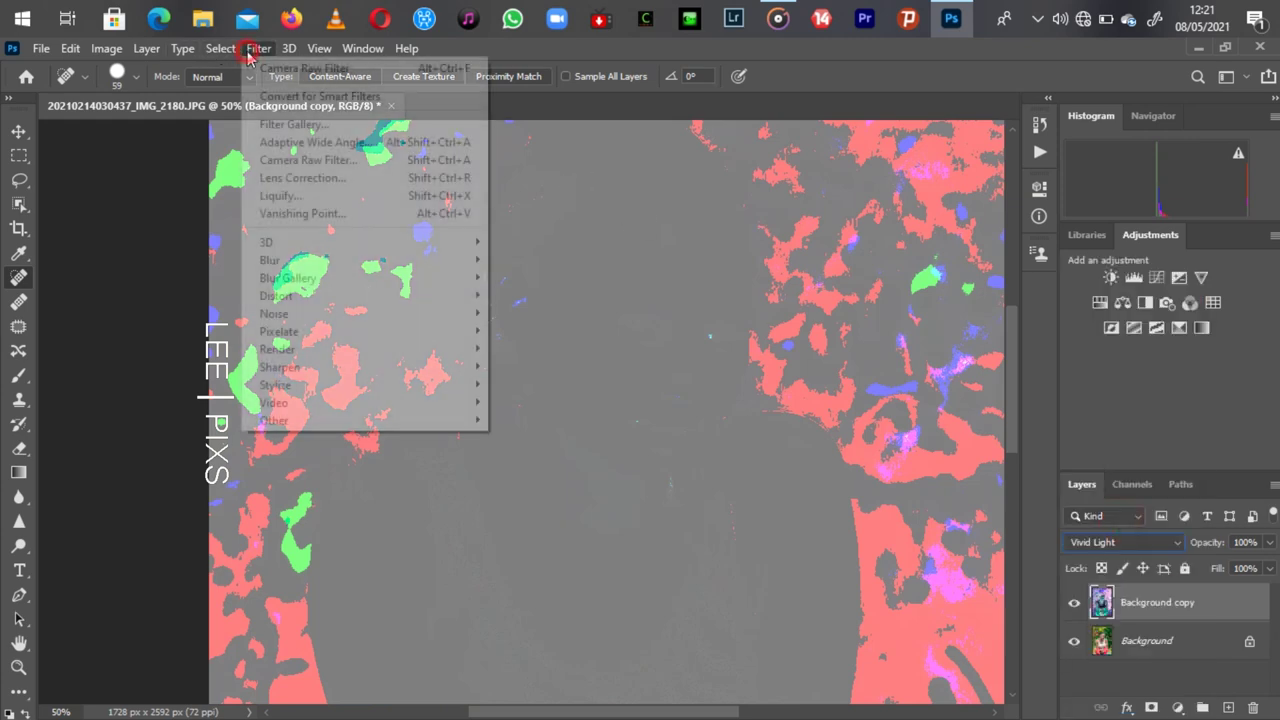
pyautogui.moveTo(300, 420)
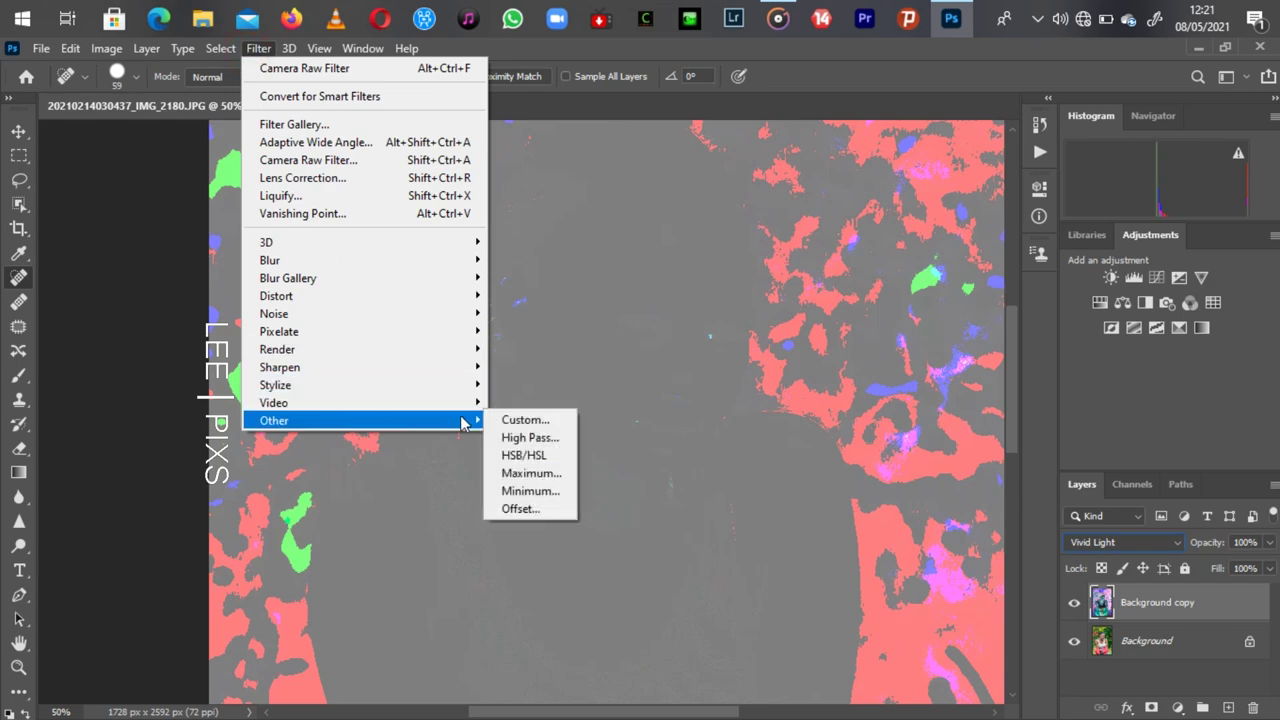
# Apply a High Pass filter with a 24-pixel radius to the inverted copy
pyautogui.click(556, 437)
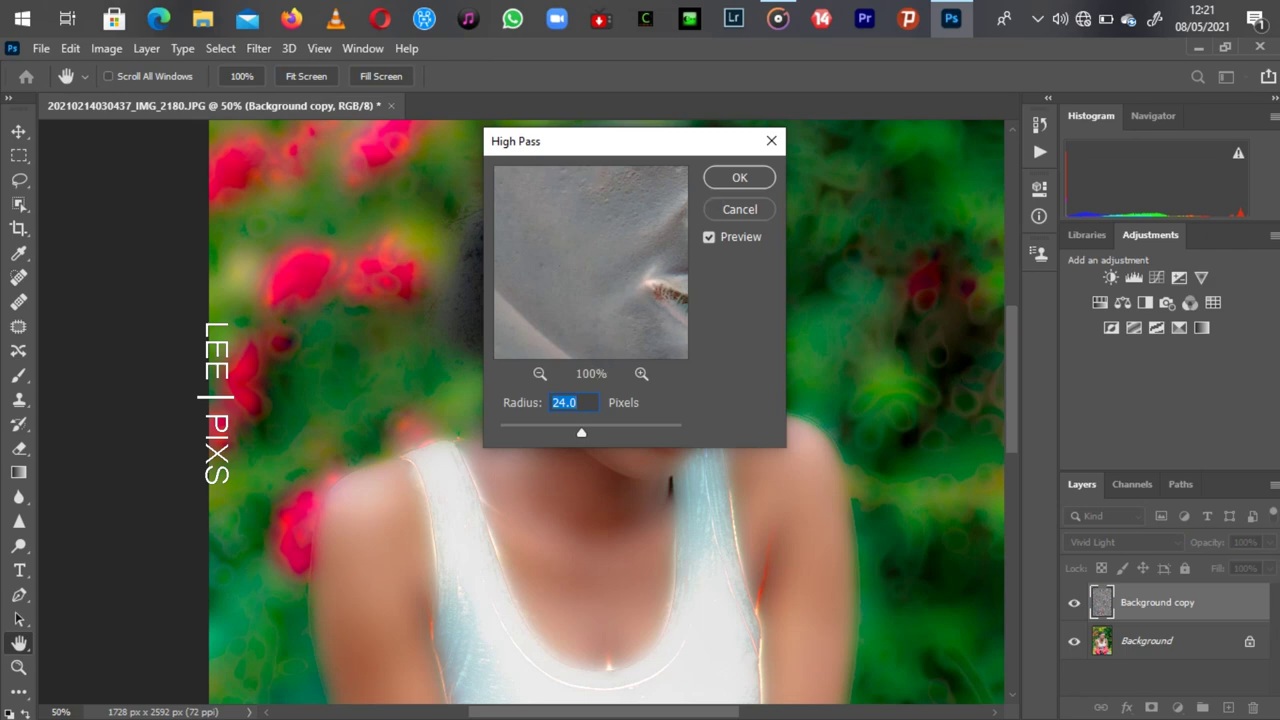
pyautogui.write('24')
pyautogui.click(739, 179)
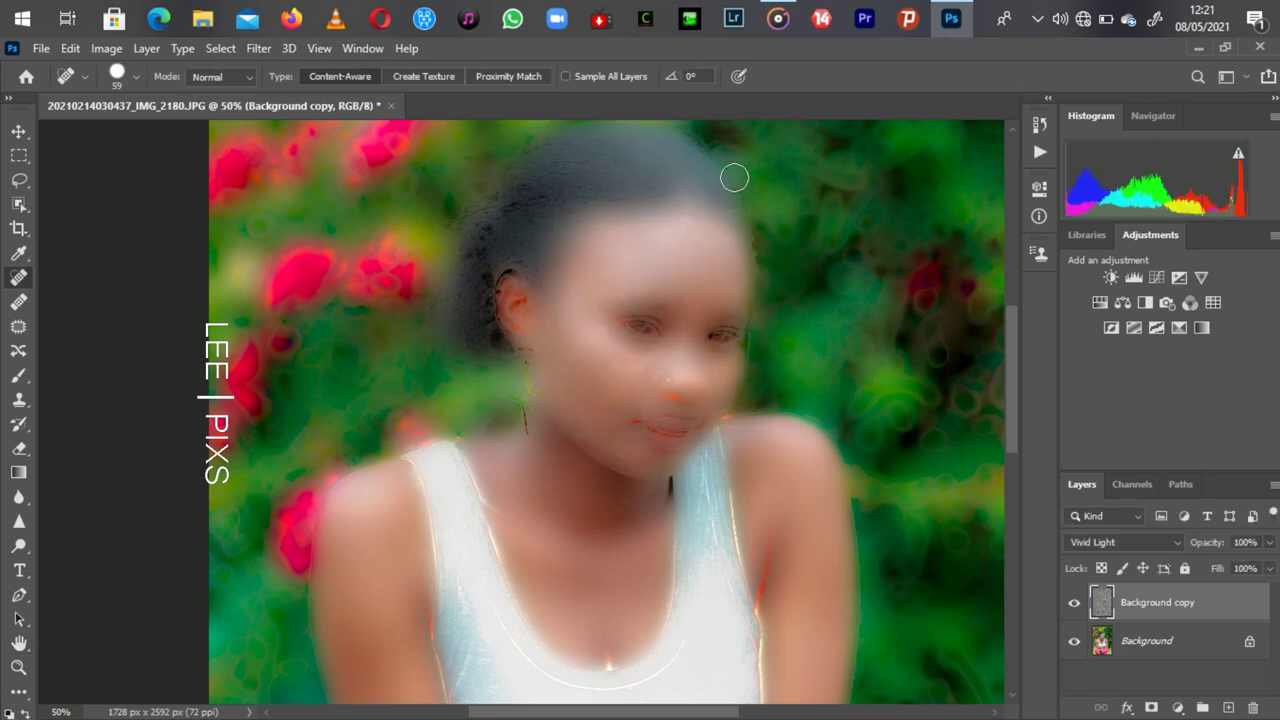
# Add a 4-pixel Gaussian Blur and hide the copy with a black layer mask
pyautogui.click(257, 48)
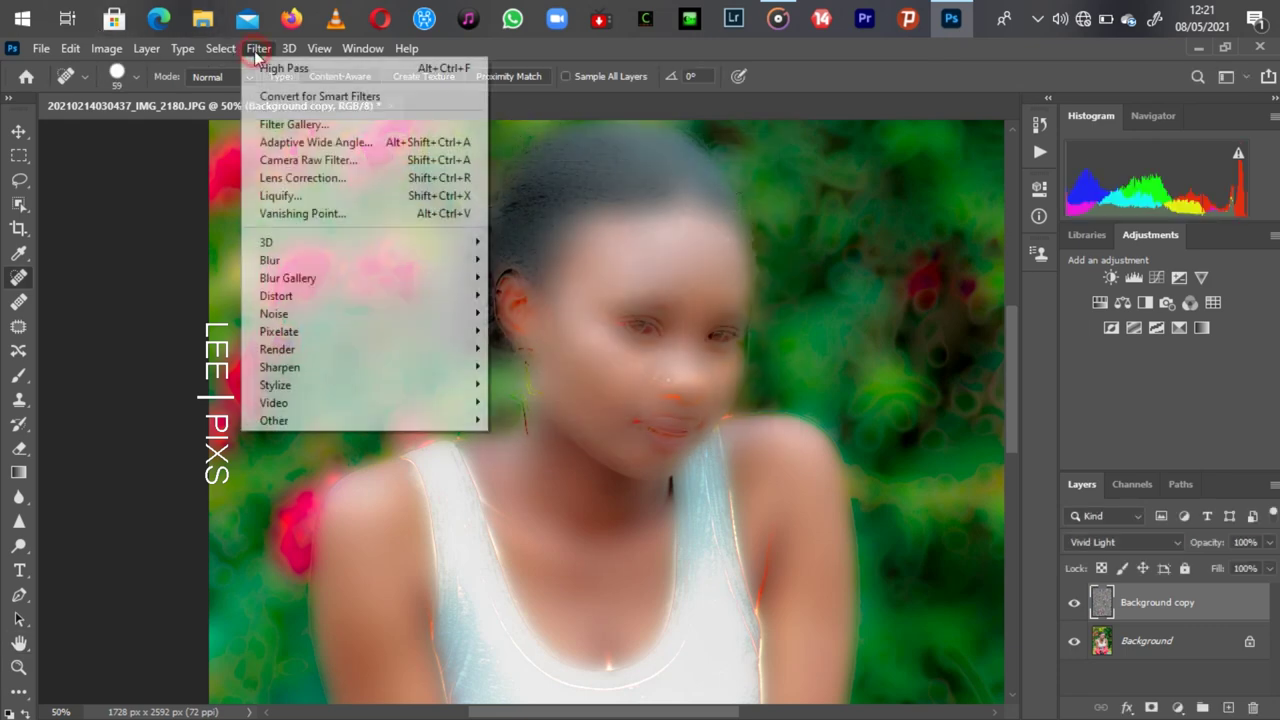
pyautogui.moveTo(300, 260)
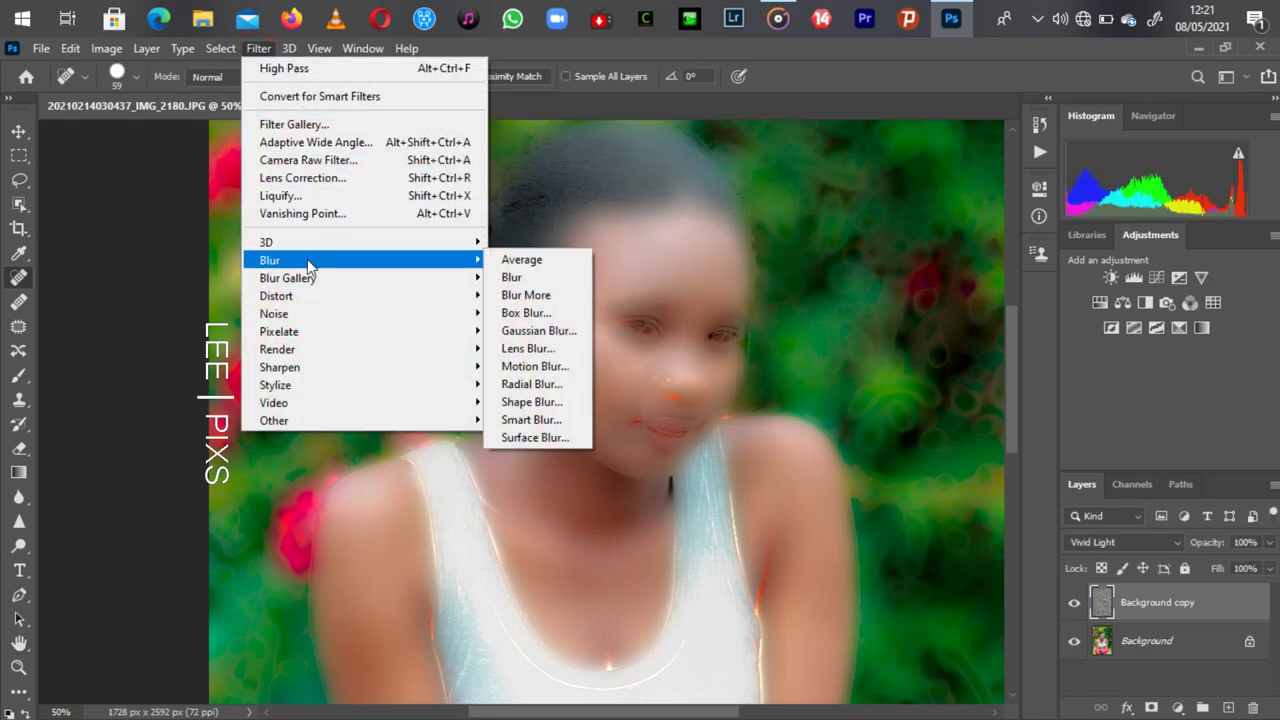
pyautogui.click(540, 331)
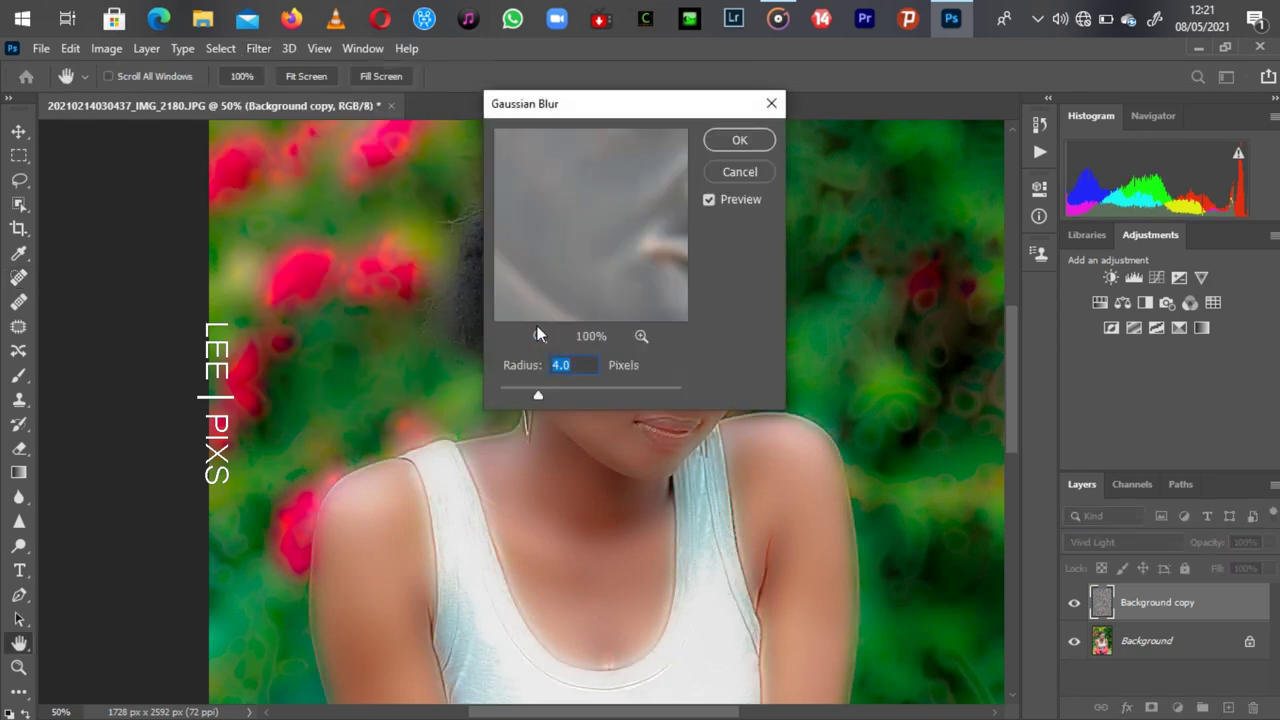
pyautogui.write('4')
pyautogui.click(756, 140)
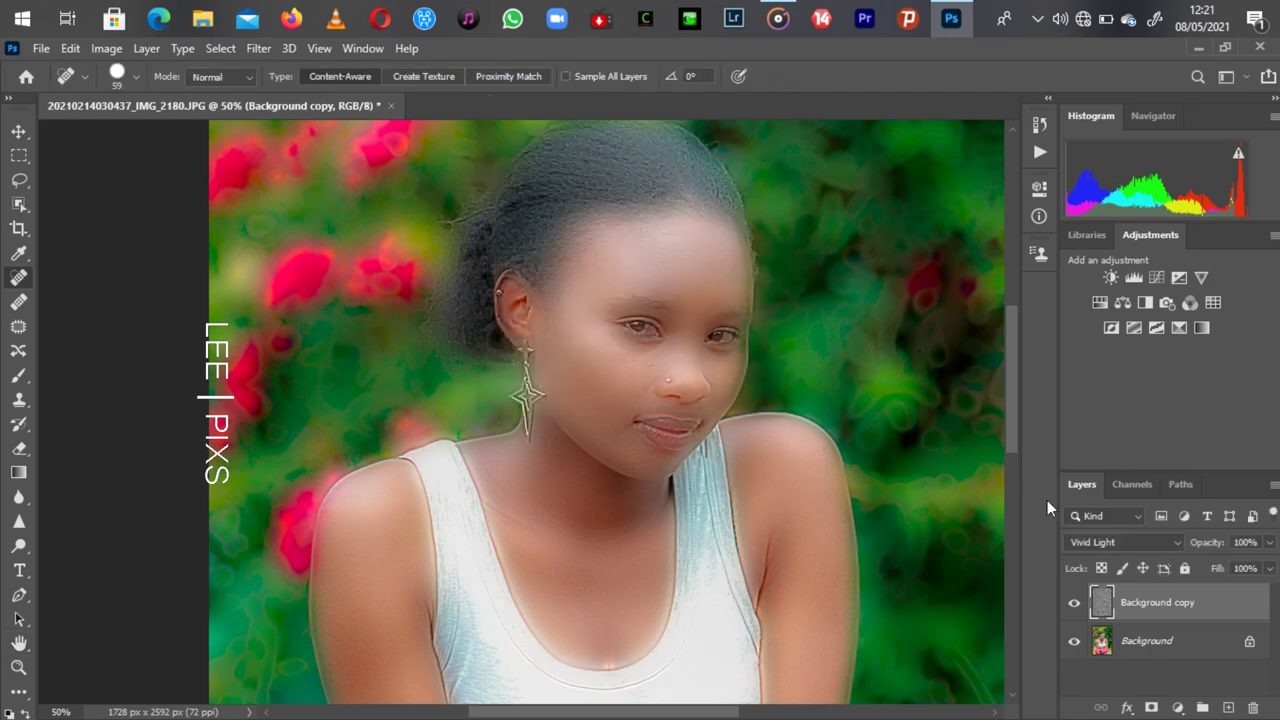
pyautogui.keyDown('alt'); pyautogui.click(1150, 708); pyautogui.keyUp('alt')
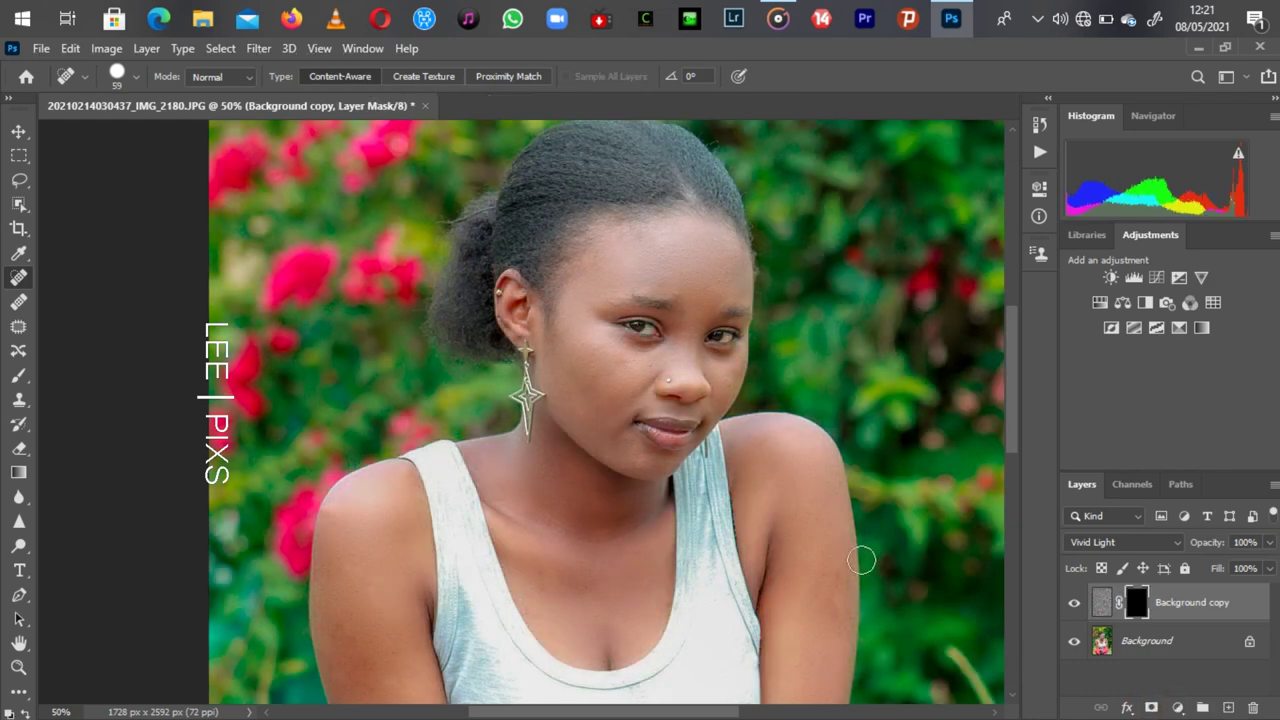
# Select the Brush at 66.7% zoom, set 90% opacity, and check its 88 px, 0%-hardness tip
pyautogui.press('b')
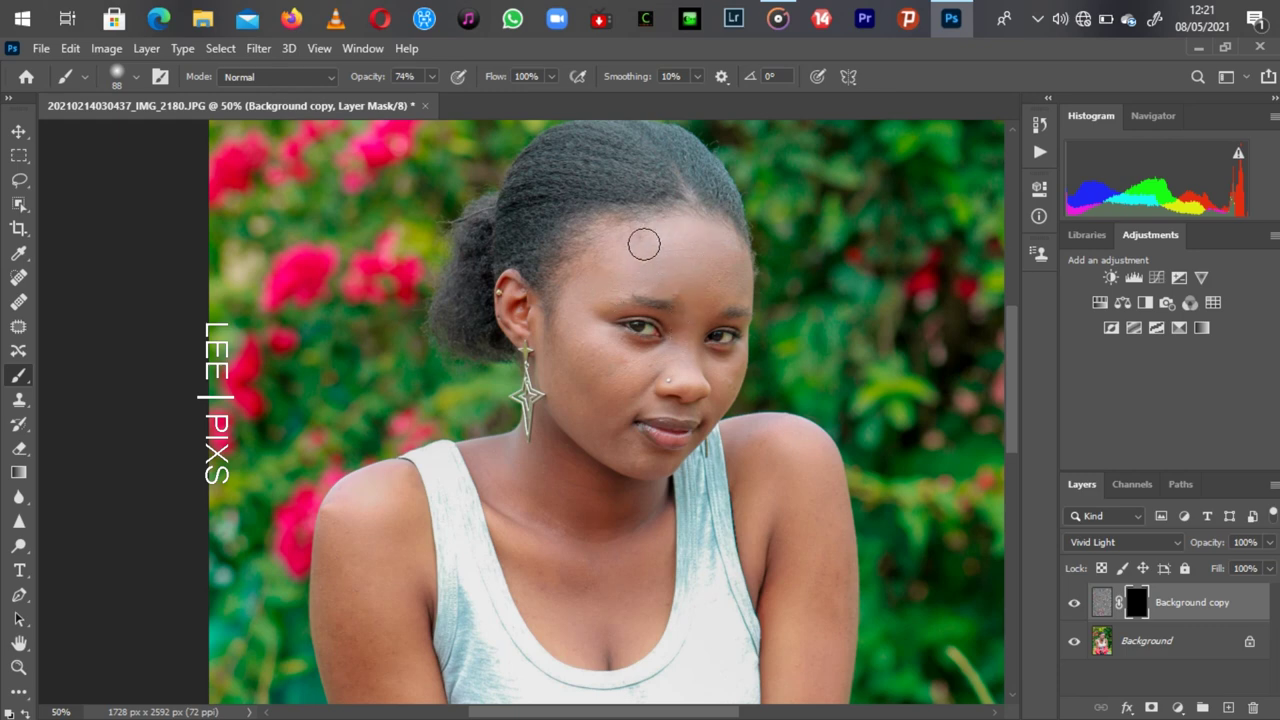
pyautogui.hotkey('ctrl', '+')
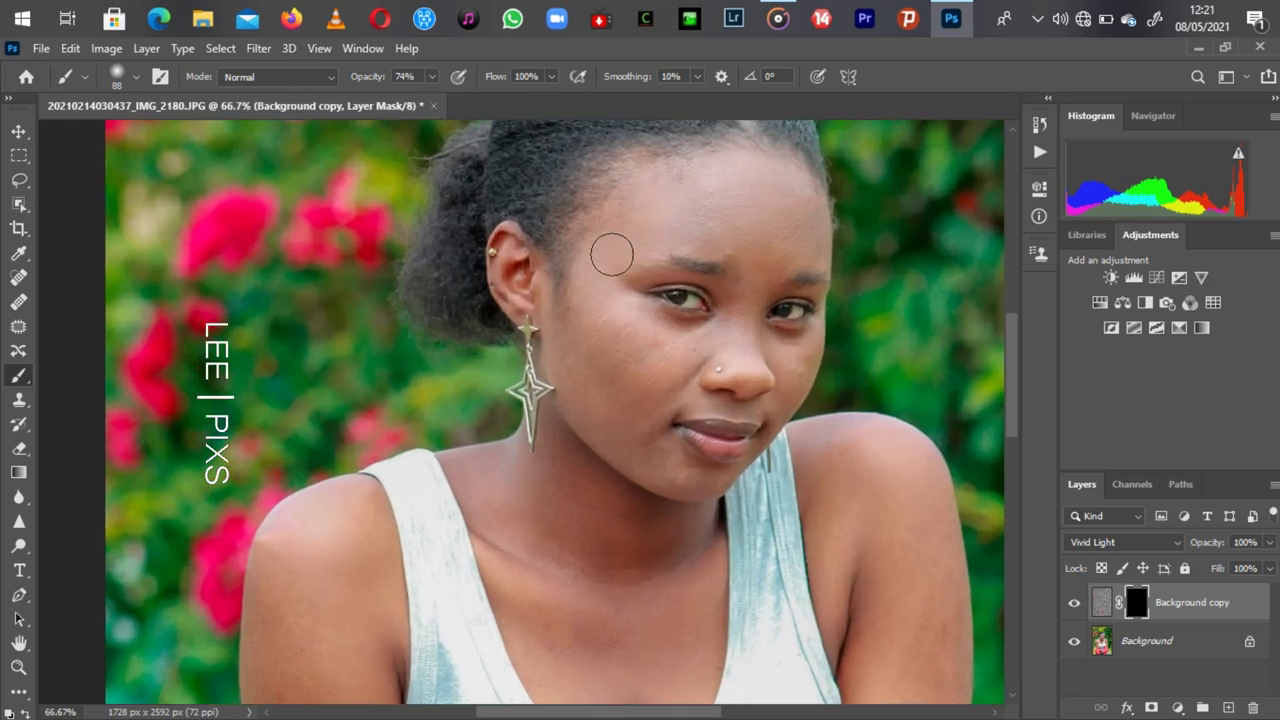
pyautogui.moveTo(551, 716); pyautogui.dragTo(612, 716)
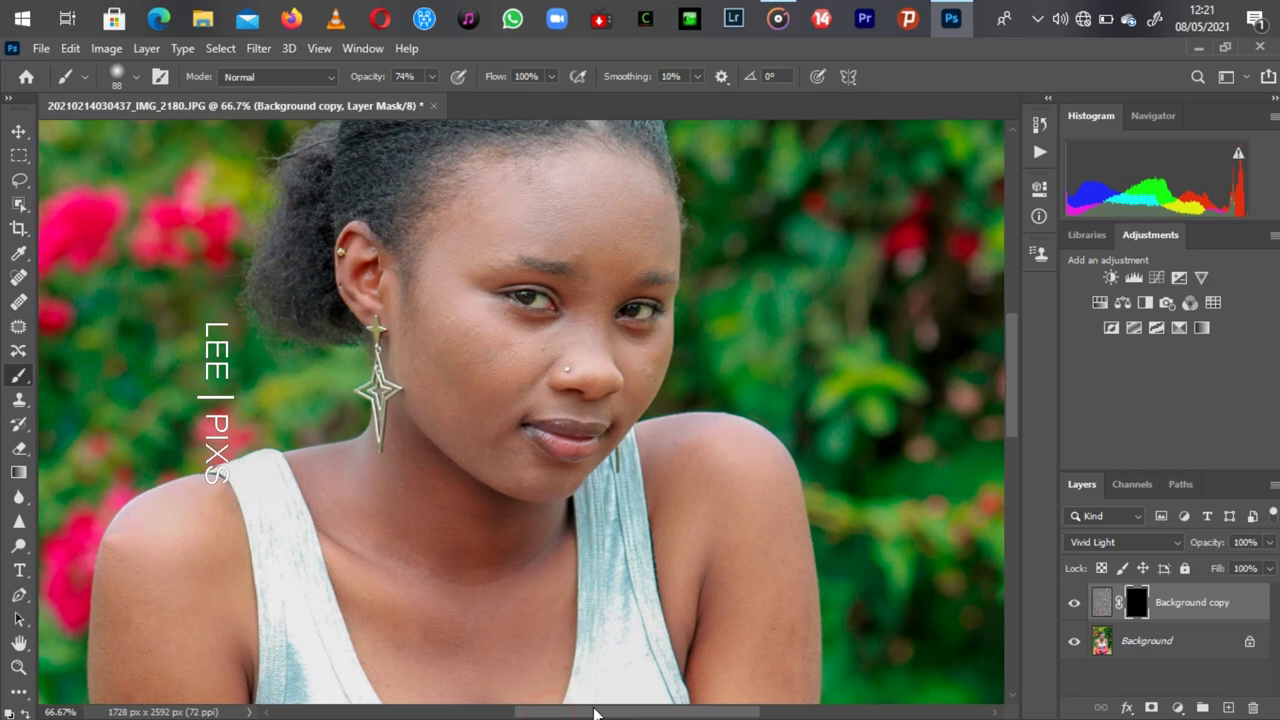
pyautogui.moveTo(445, 216); pyautogui.dragTo(474, 217)
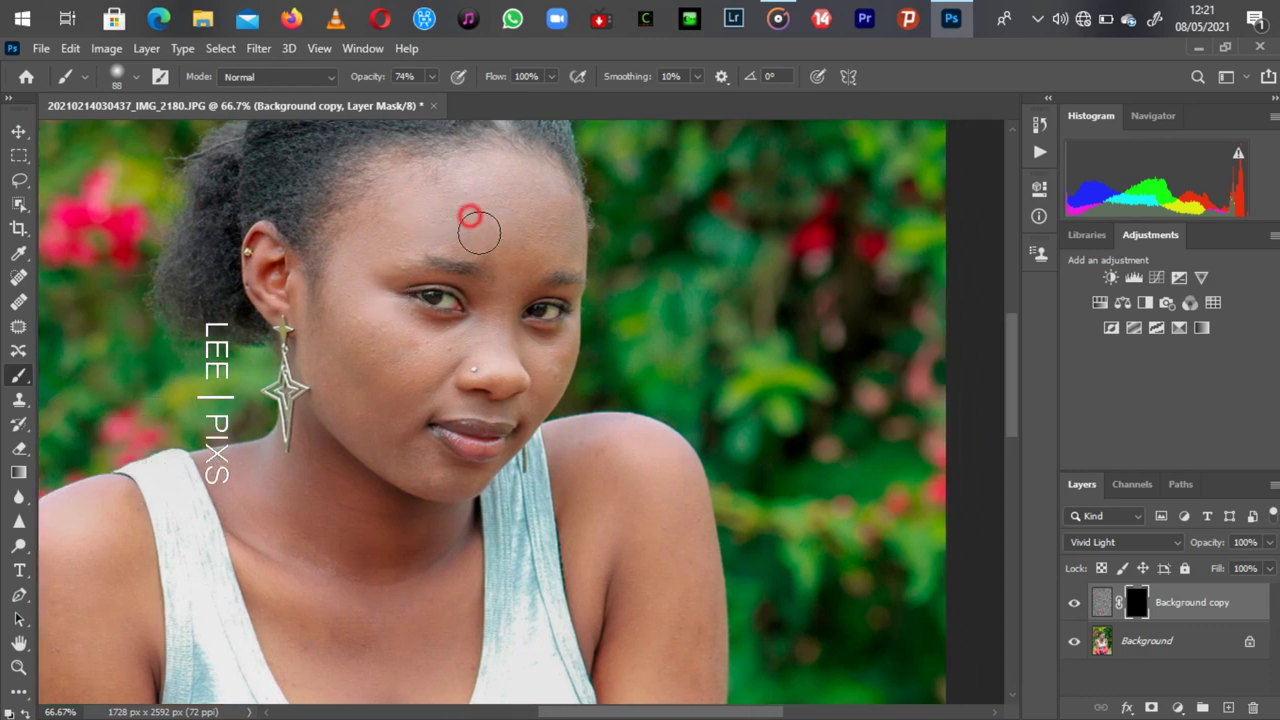
pyautogui.click(431, 78)
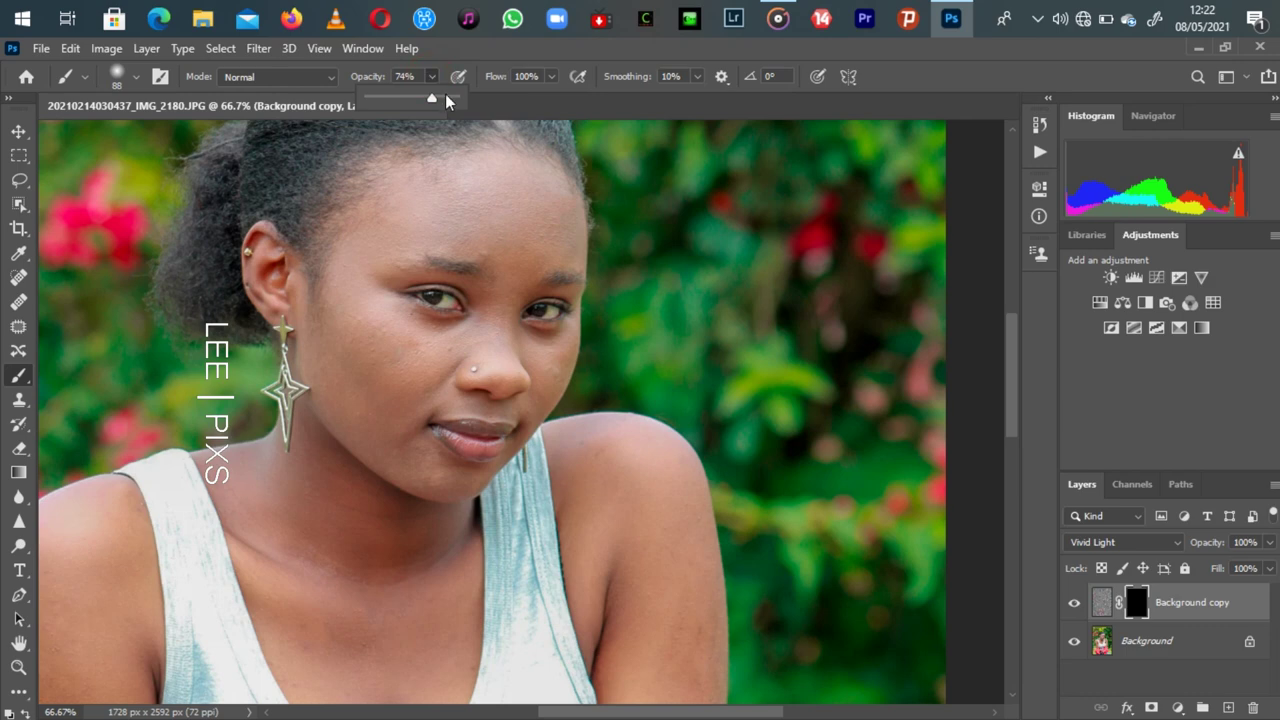
pyautogui.click(446, 97)
pyautogui.click(466, 182)
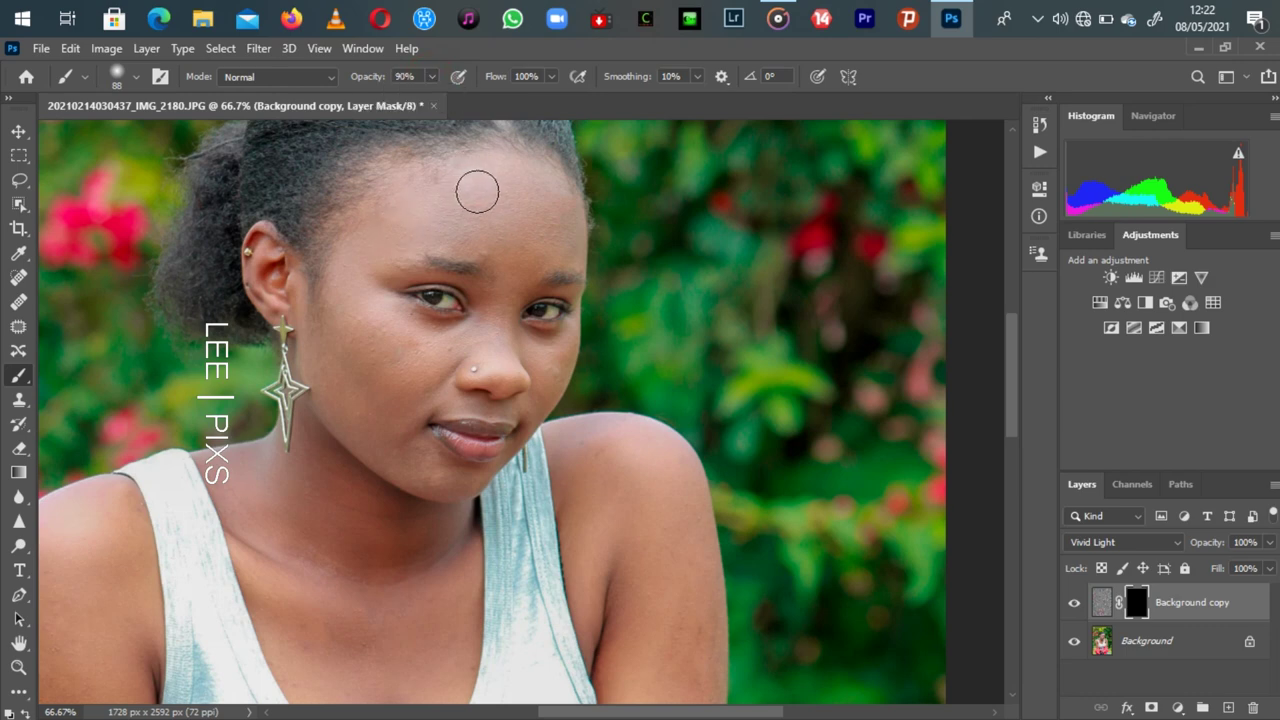
pyautogui.rightClick(458, 198)
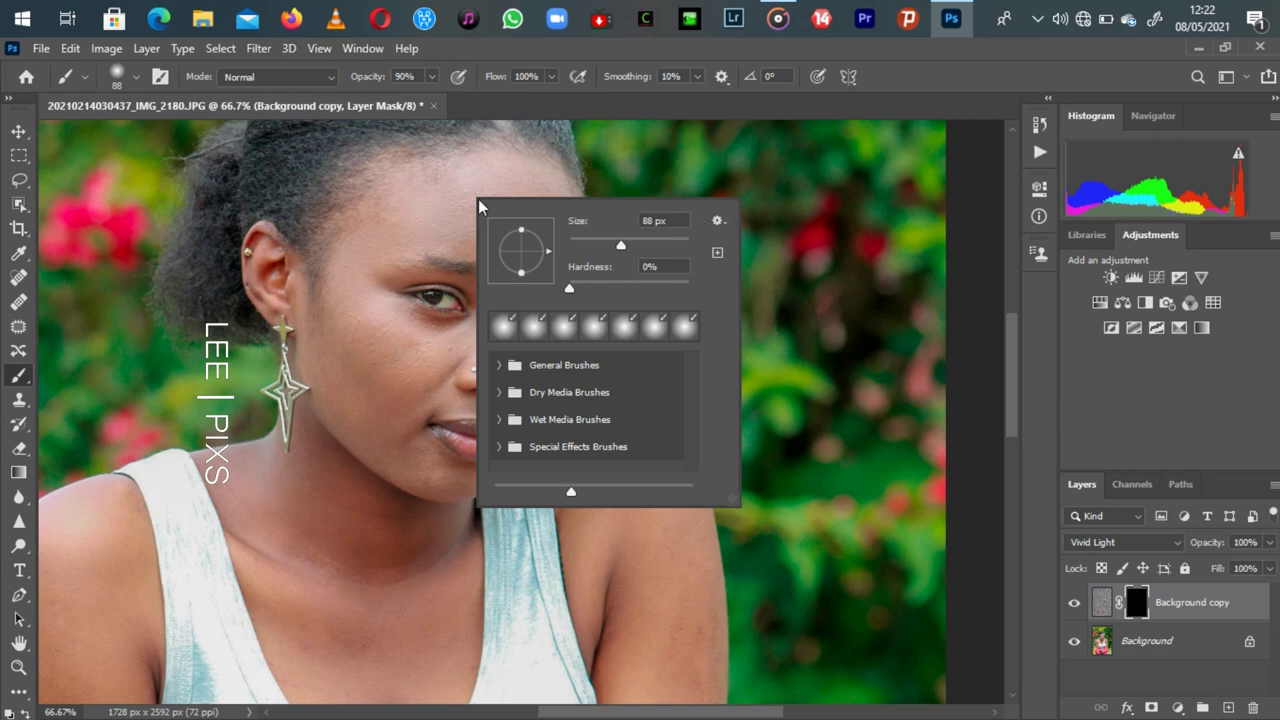
# Paint the mask over the forehead, eye and nose, toggling Background copy on and off to compare
pyautogui.click(453, 202)
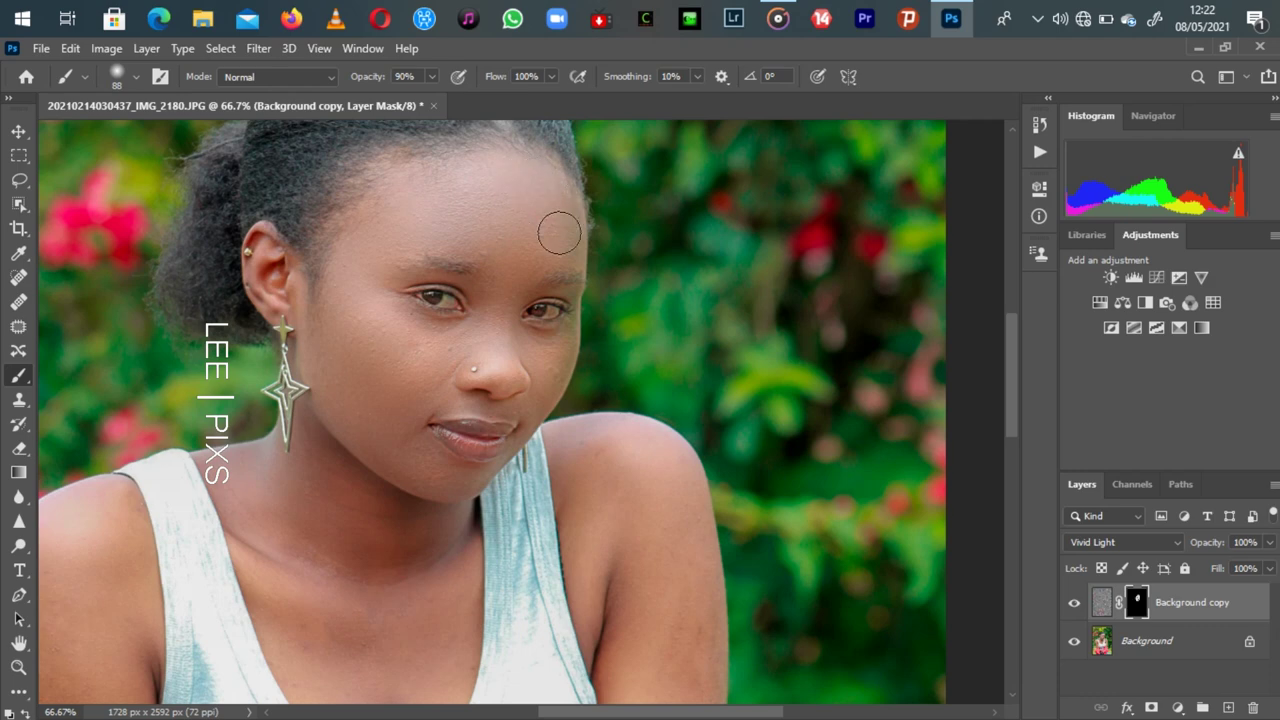
pyautogui.moveTo(577, 337)
pyautogui.mouseDown()
pyautogui.moveTo(577, 316)
pyautogui.moveTo(509, 304)
pyautogui.mouseUp()
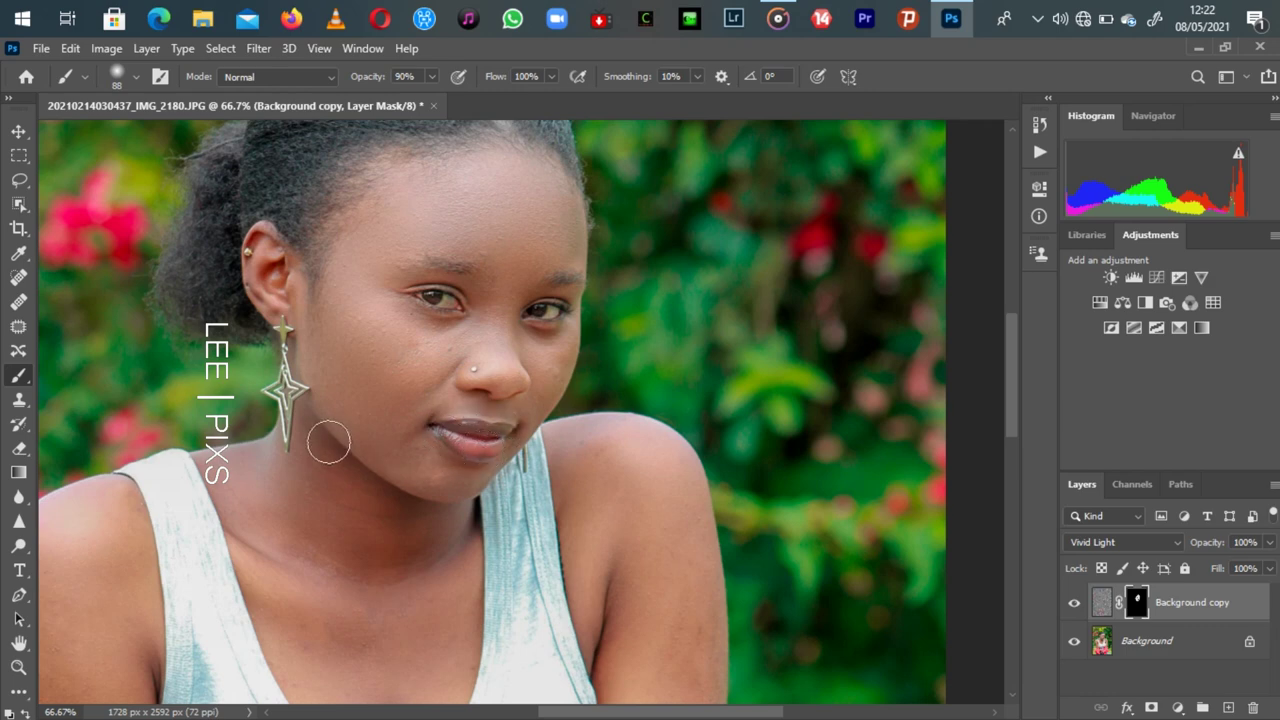
pyautogui.click(388, 518)
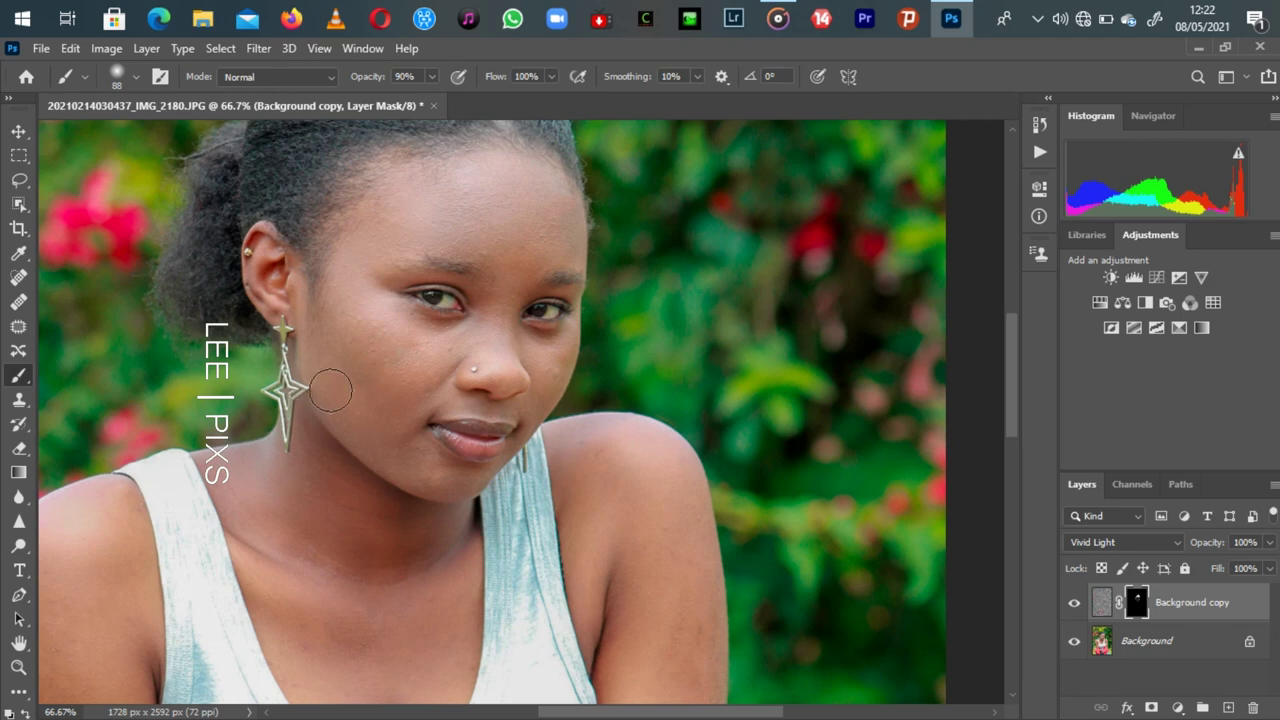
pyautogui.click(1075, 604)
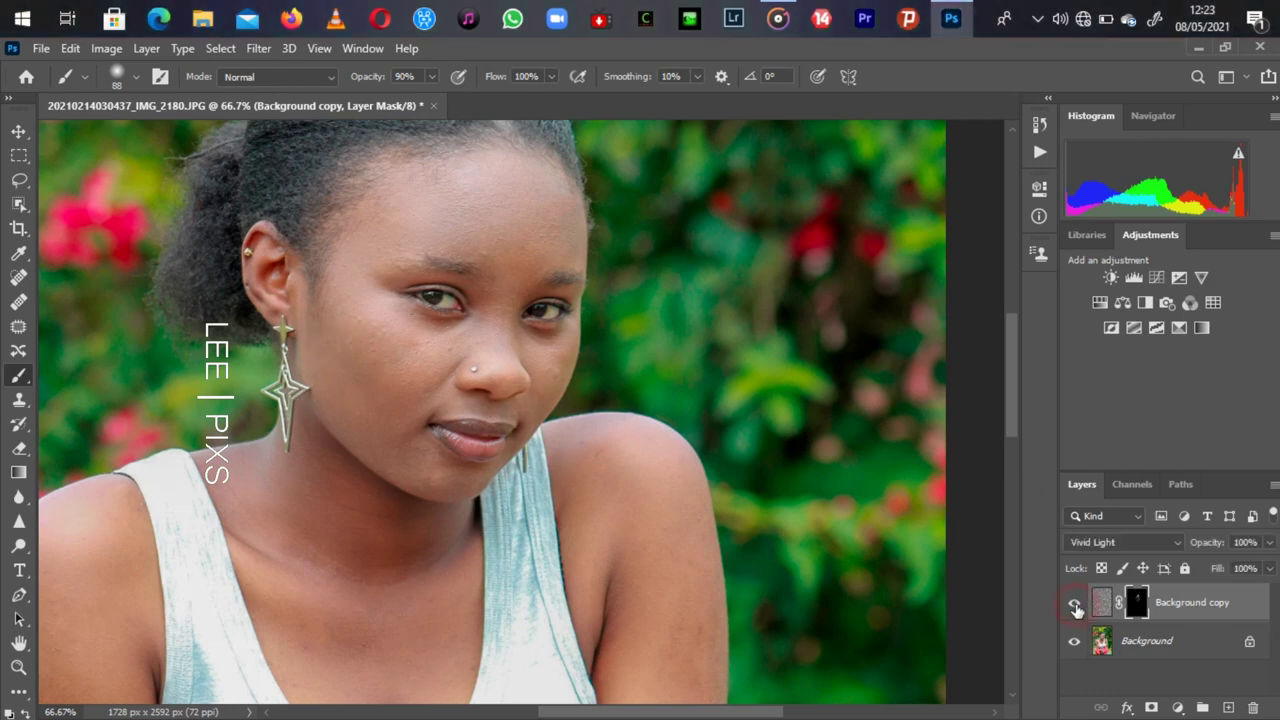
pyautogui.click(1075, 604)
pyautogui.click(1075, 605)
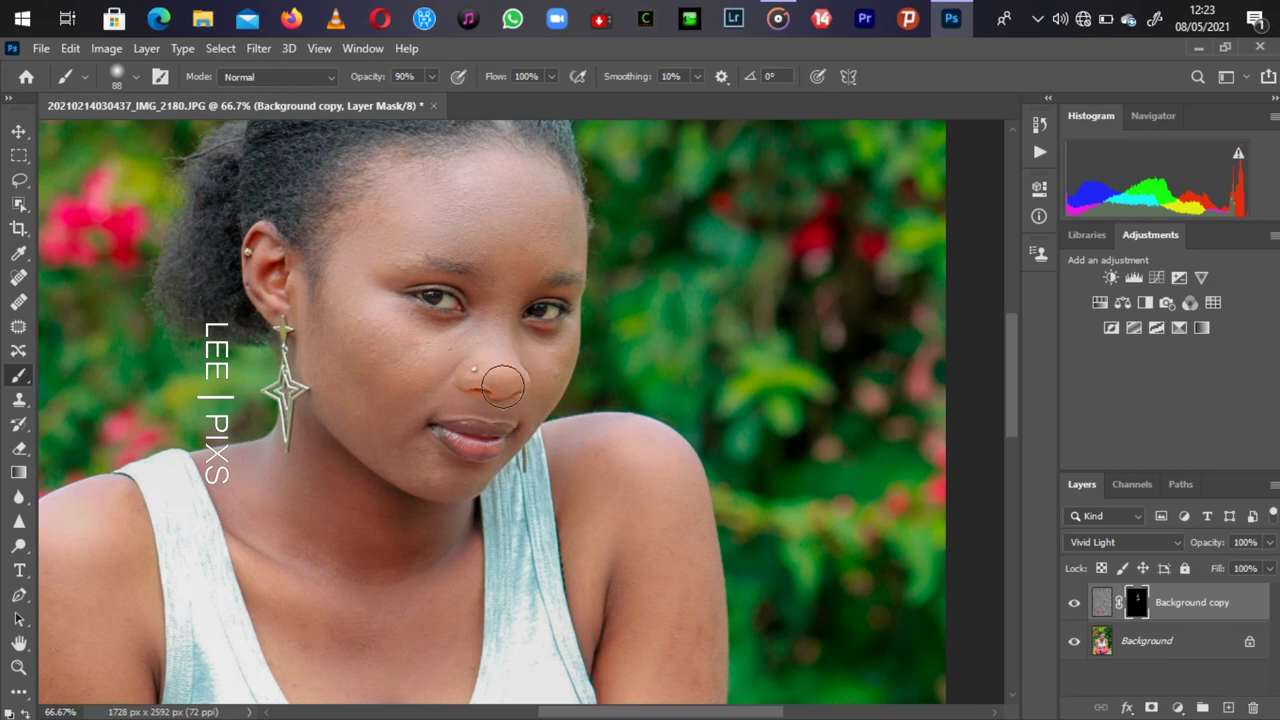
pyautogui.moveTo(488, 349); pyautogui.dragTo(527, 386)
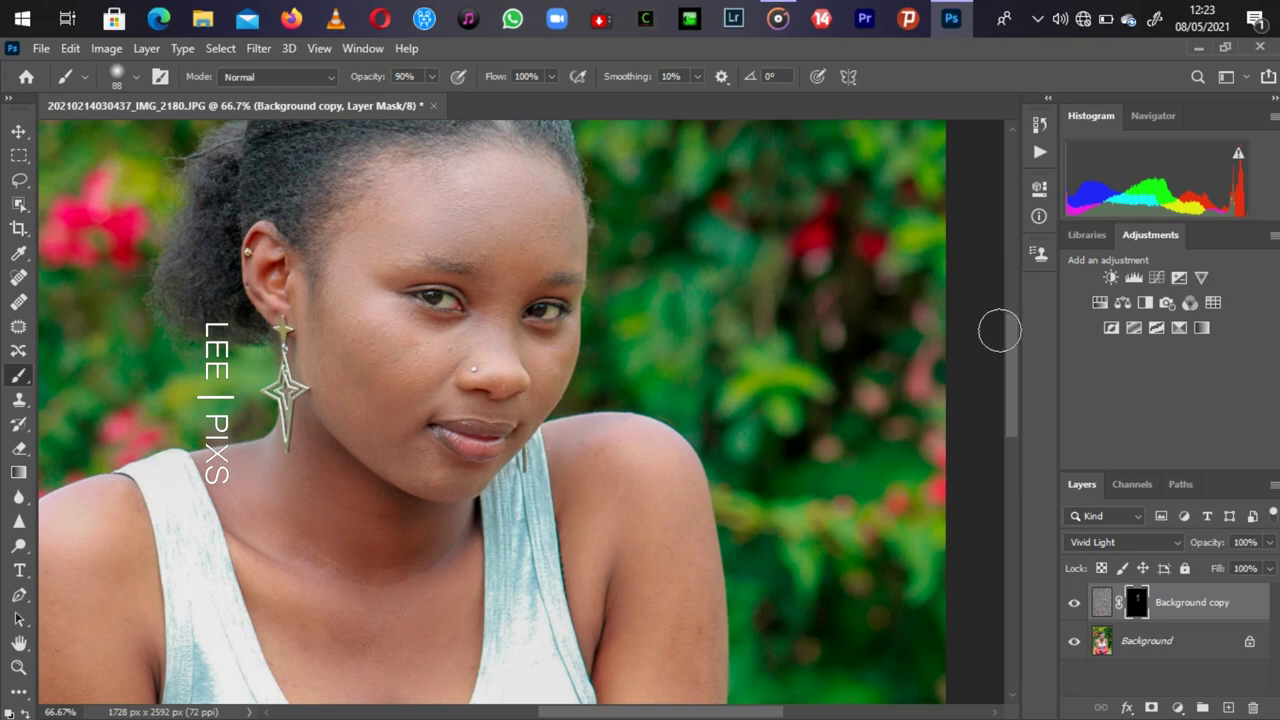
# Brush the mask over the shoulder, arm, lips, armpit edge and chest to reveal smoothing
pyautogui.moveTo(1014, 345); pyautogui.dragTo(1021, 400)
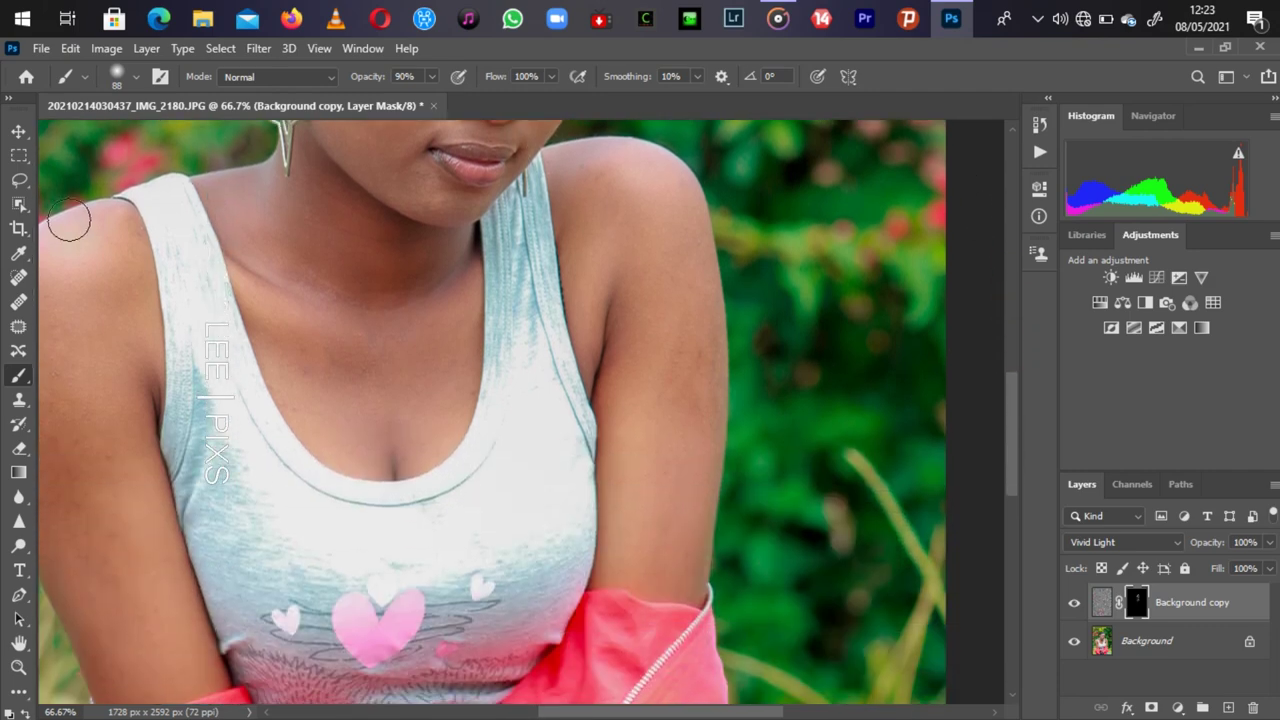
pyautogui.moveTo(109, 257); pyautogui.dragTo(108, 469)
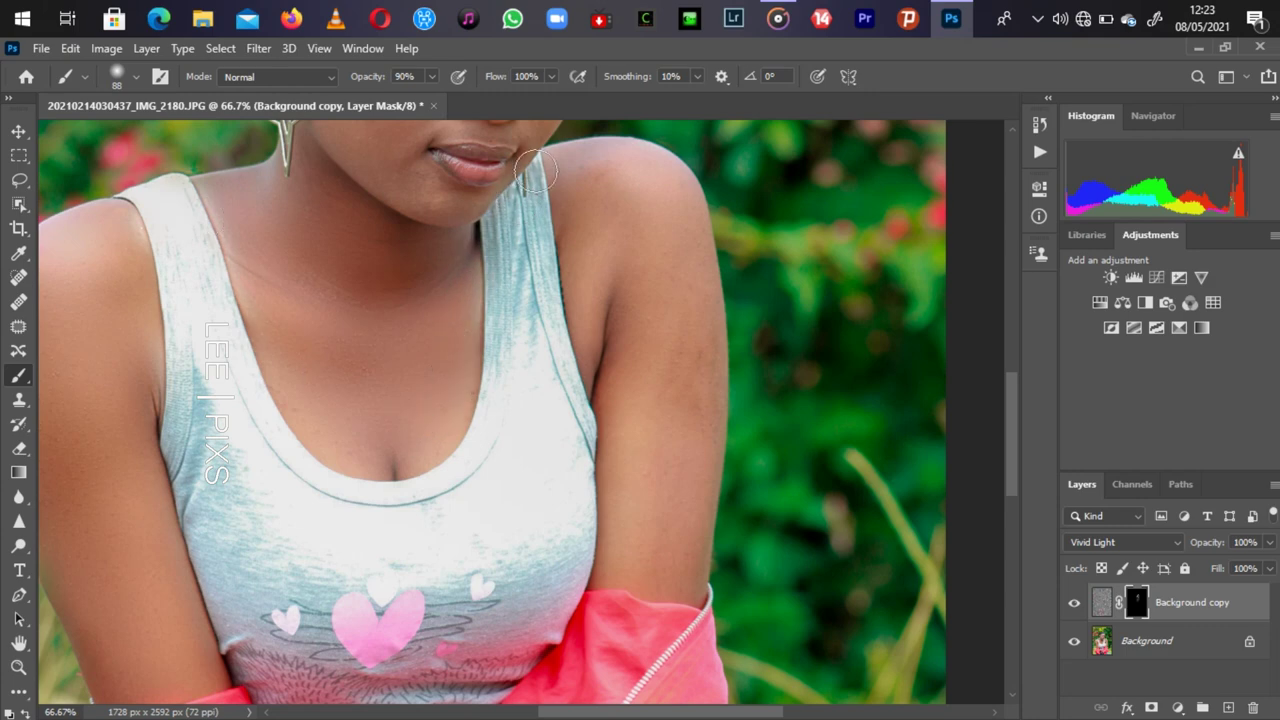
pyautogui.moveTo(459, 170); pyautogui.dragTo(471, 148)
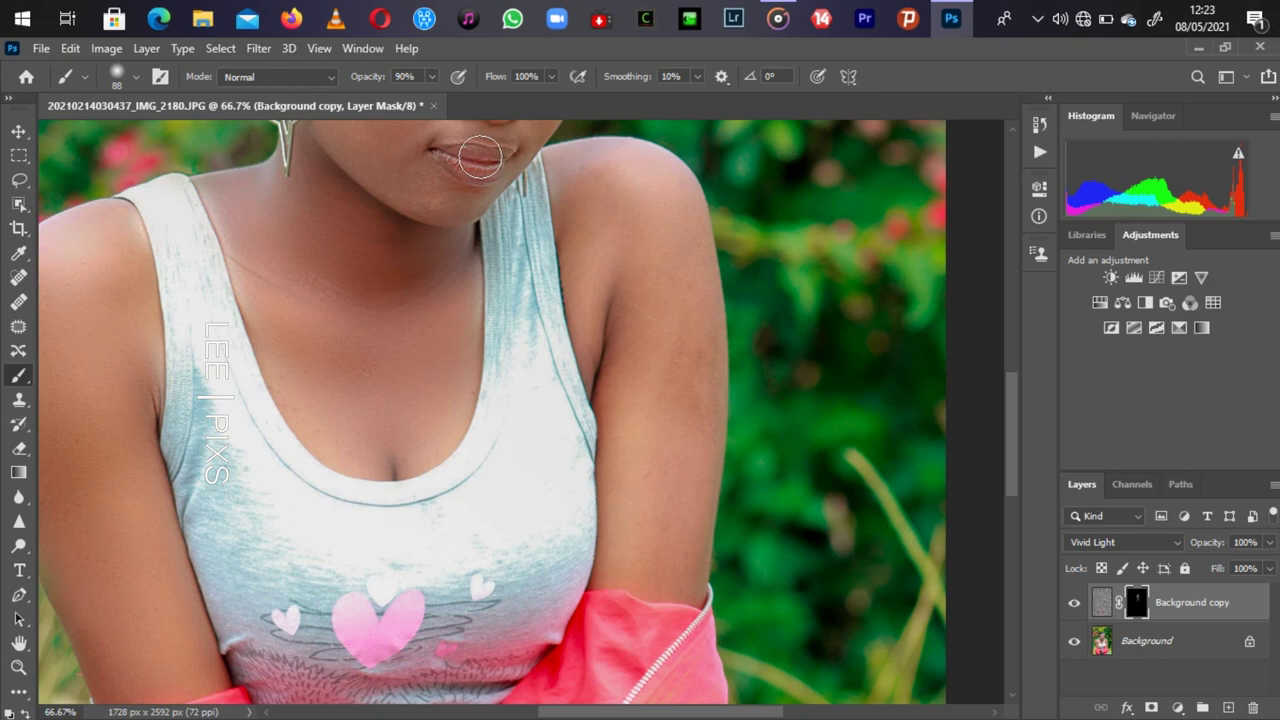
pyautogui.click(577, 193)
pyautogui.moveTo(577, 193); pyautogui.dragTo(598, 395)
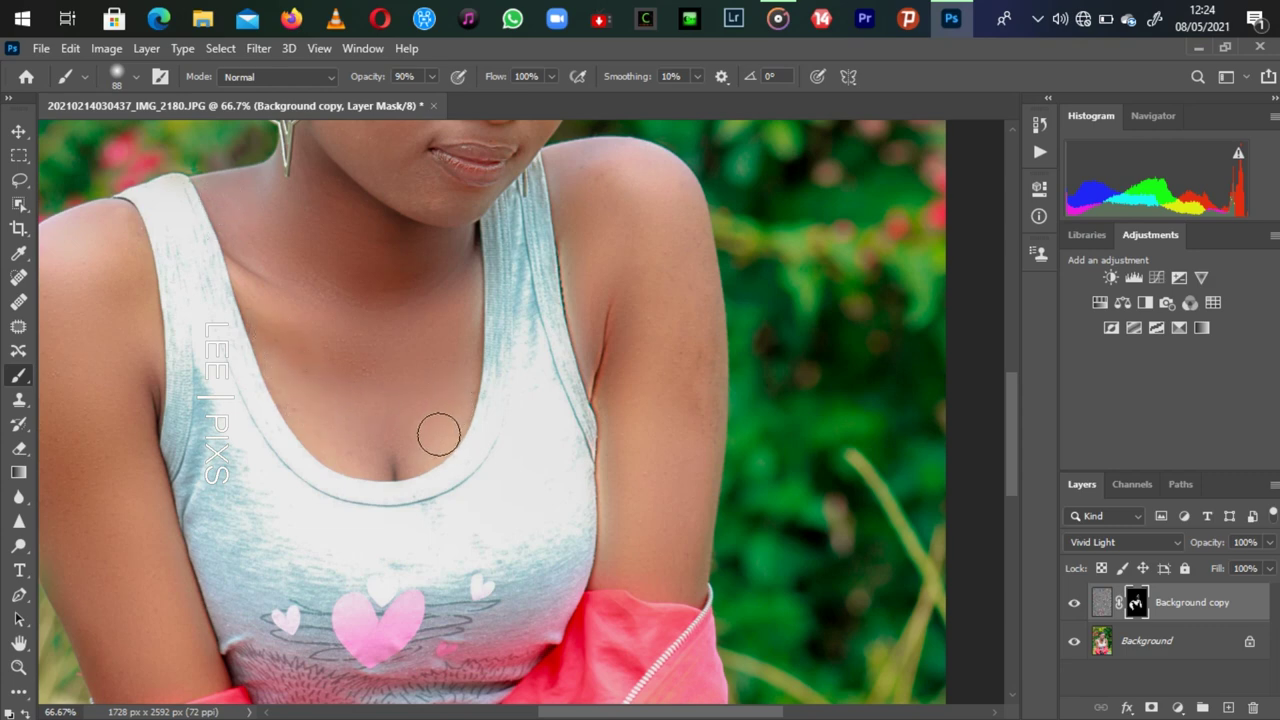
pyautogui.moveTo(480, 366); pyautogui.dragTo(487, 204)
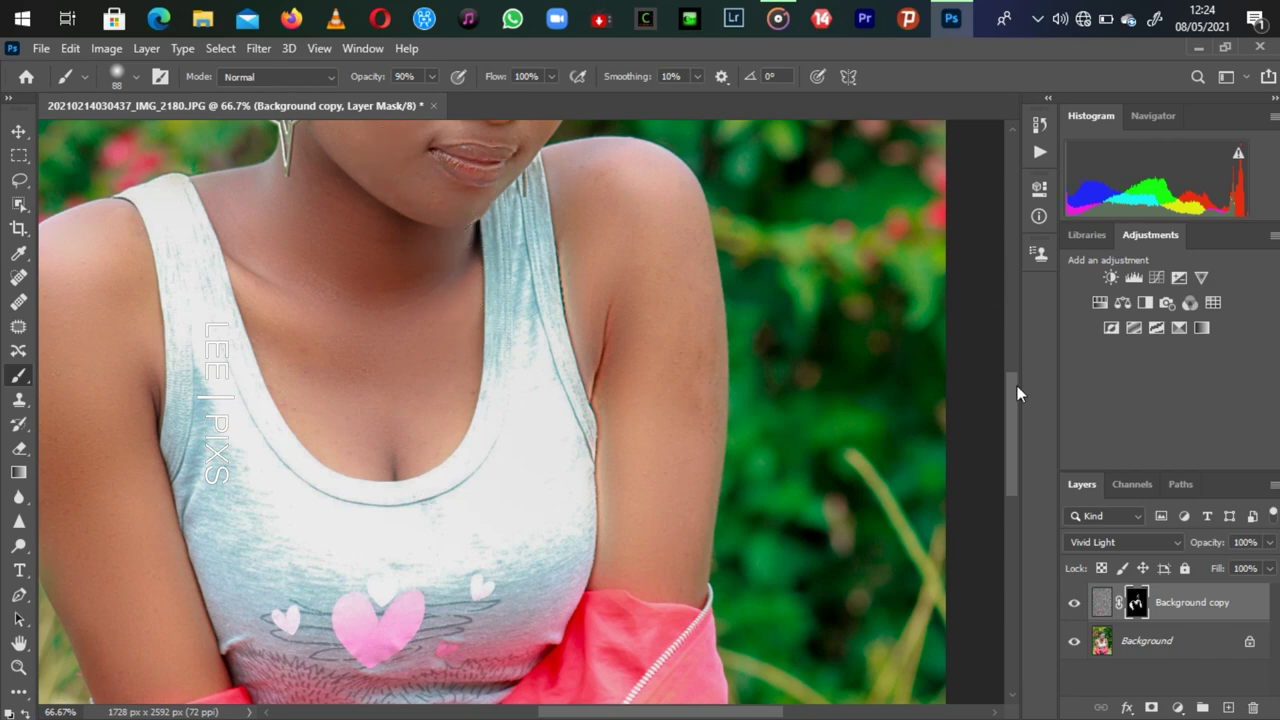
pyautogui.moveTo(1009, 407); pyautogui.dragTo(1012, 364)
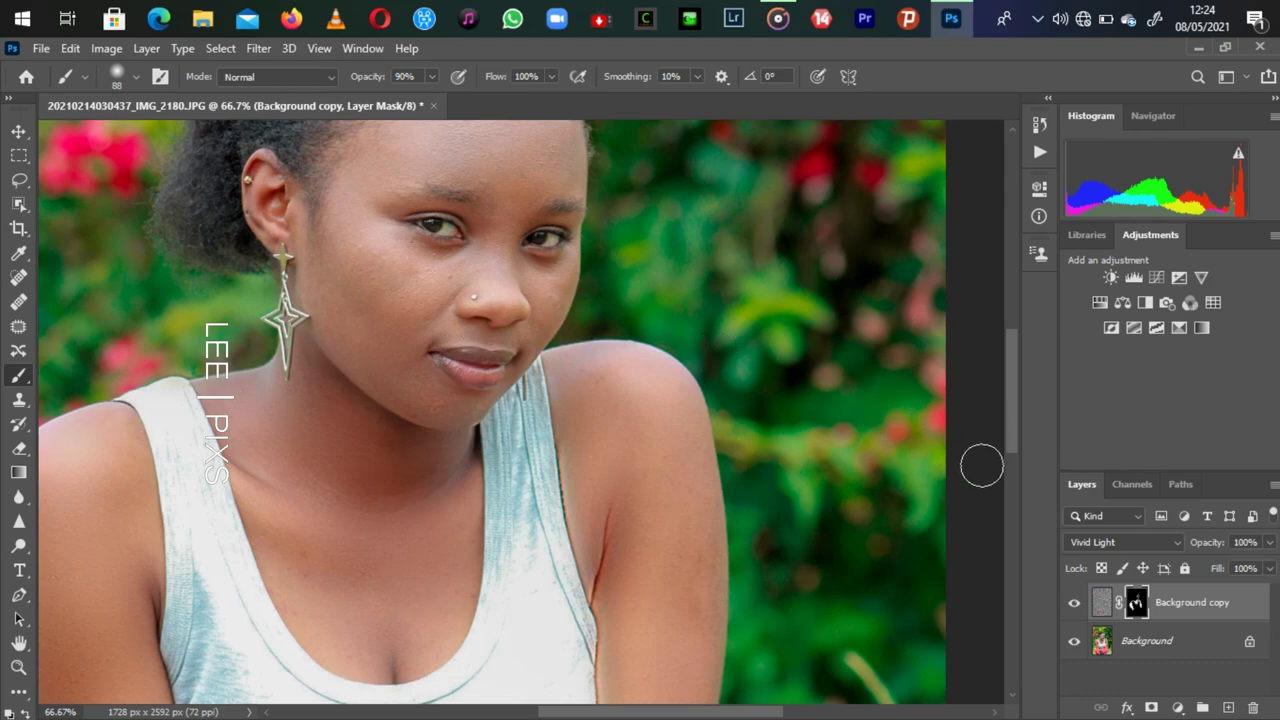
pyautogui.moveTo(1011, 430); pyautogui.dragTo(1015, 480)
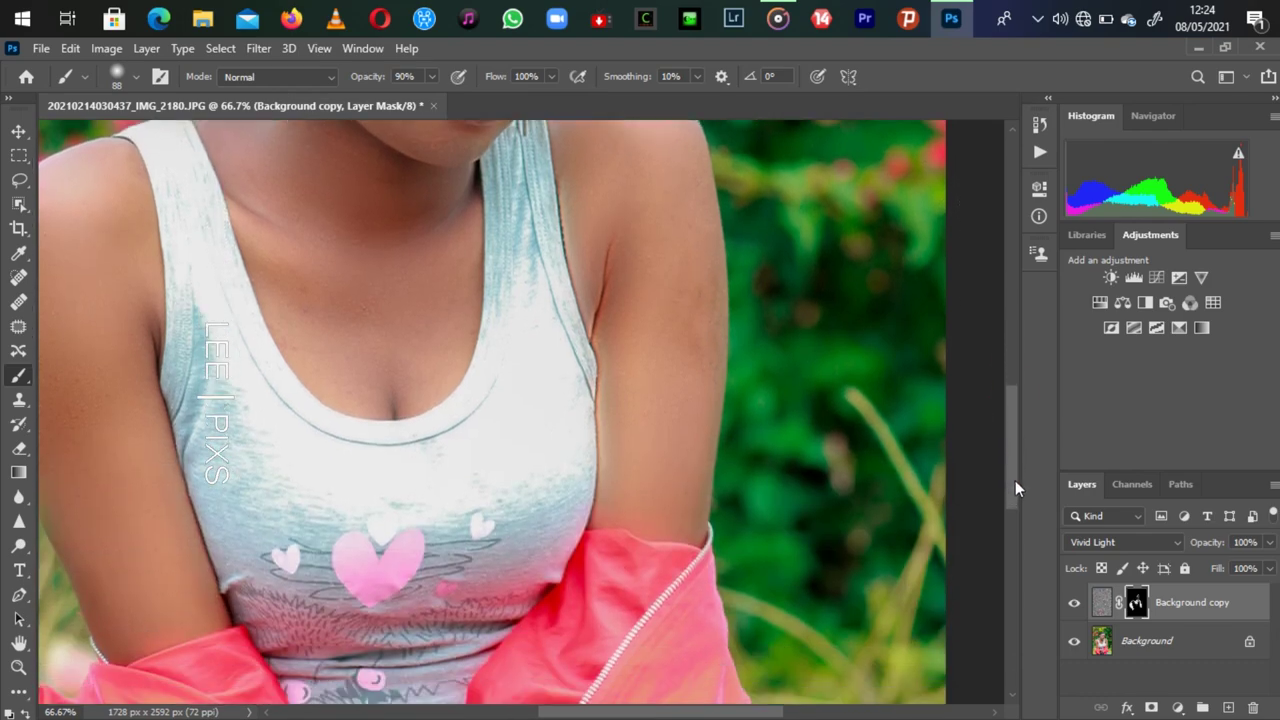
# Zoom out and add mask strokes on the arm, neck, eye area and forehead
pyautogui.hotkey('ctrl', '-')
pyautogui.hotkey('ctrl', '-')
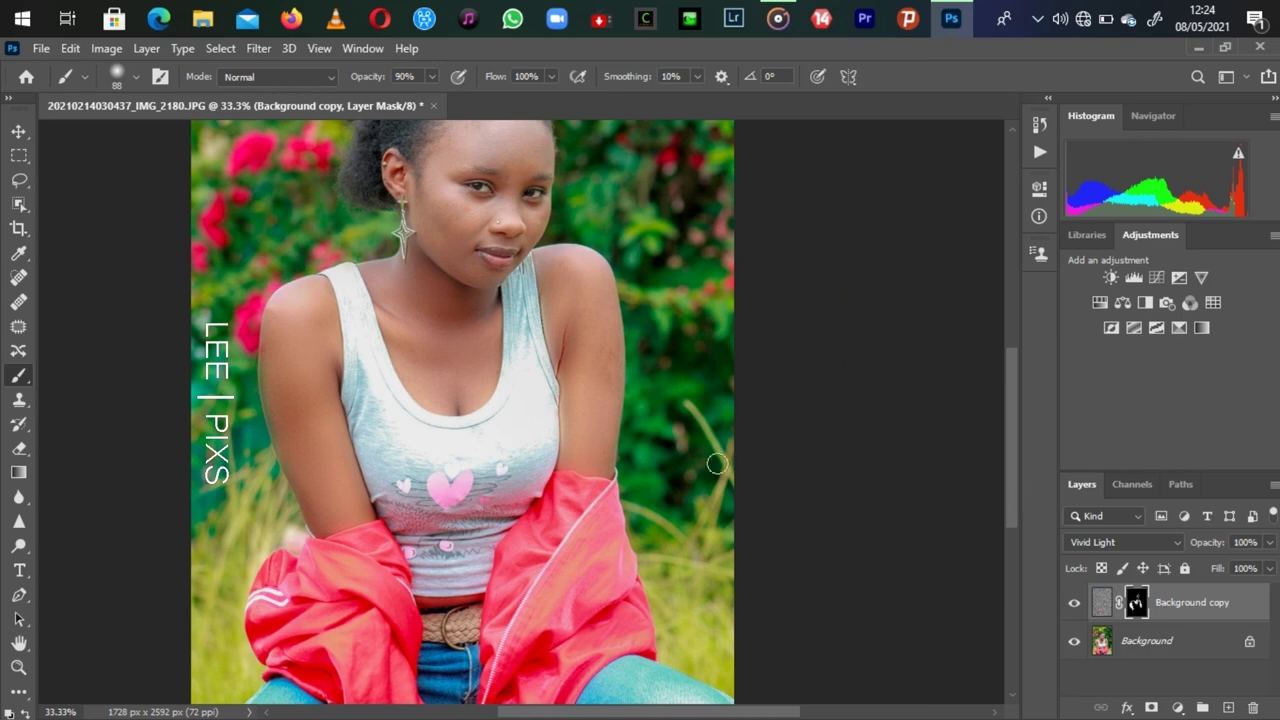
pyautogui.click(571, 319)
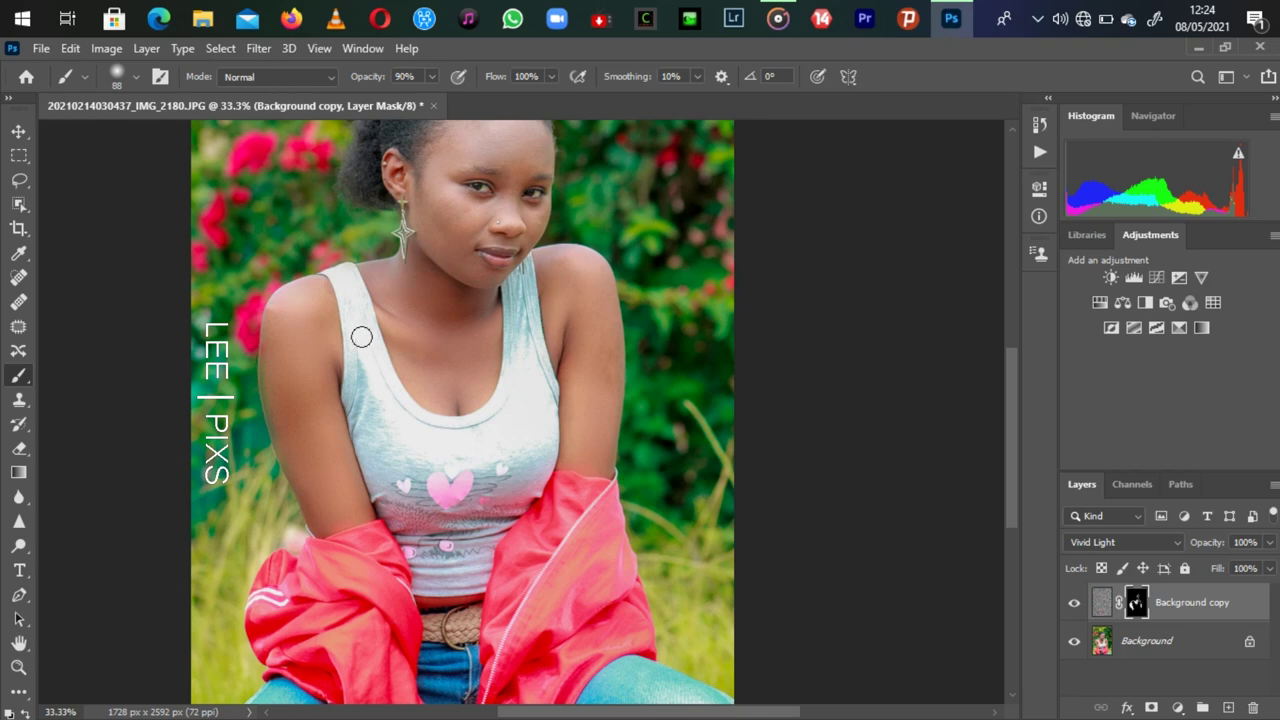
pyautogui.click(295, 415)
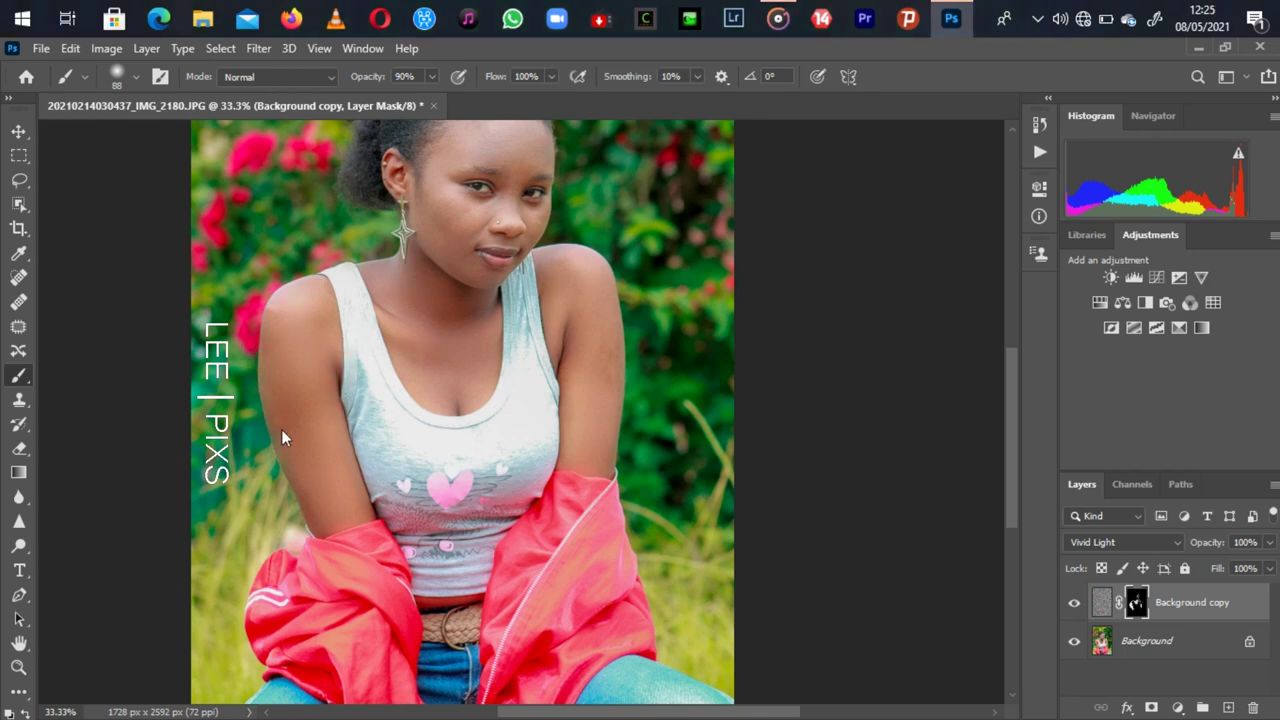
pyautogui.click(291, 443)
pyautogui.click(395, 258)
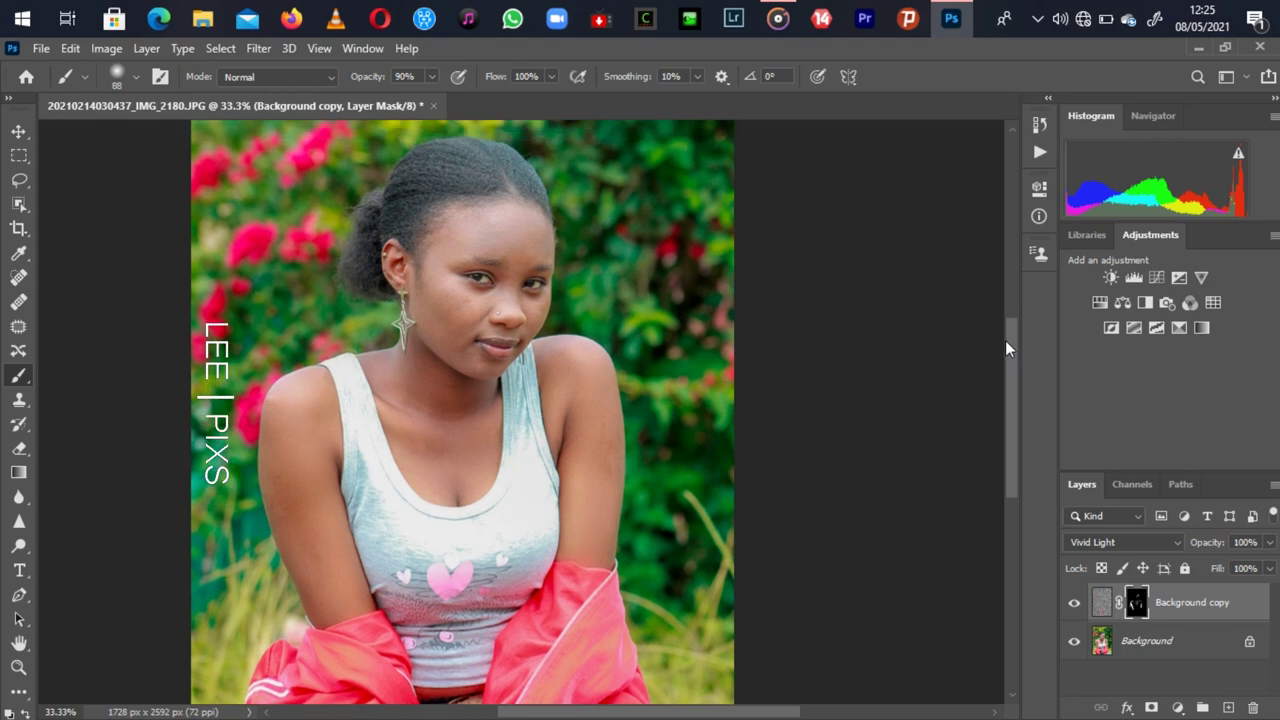
pyautogui.moveTo(1010, 376); pyautogui.dragTo(1008, 336)
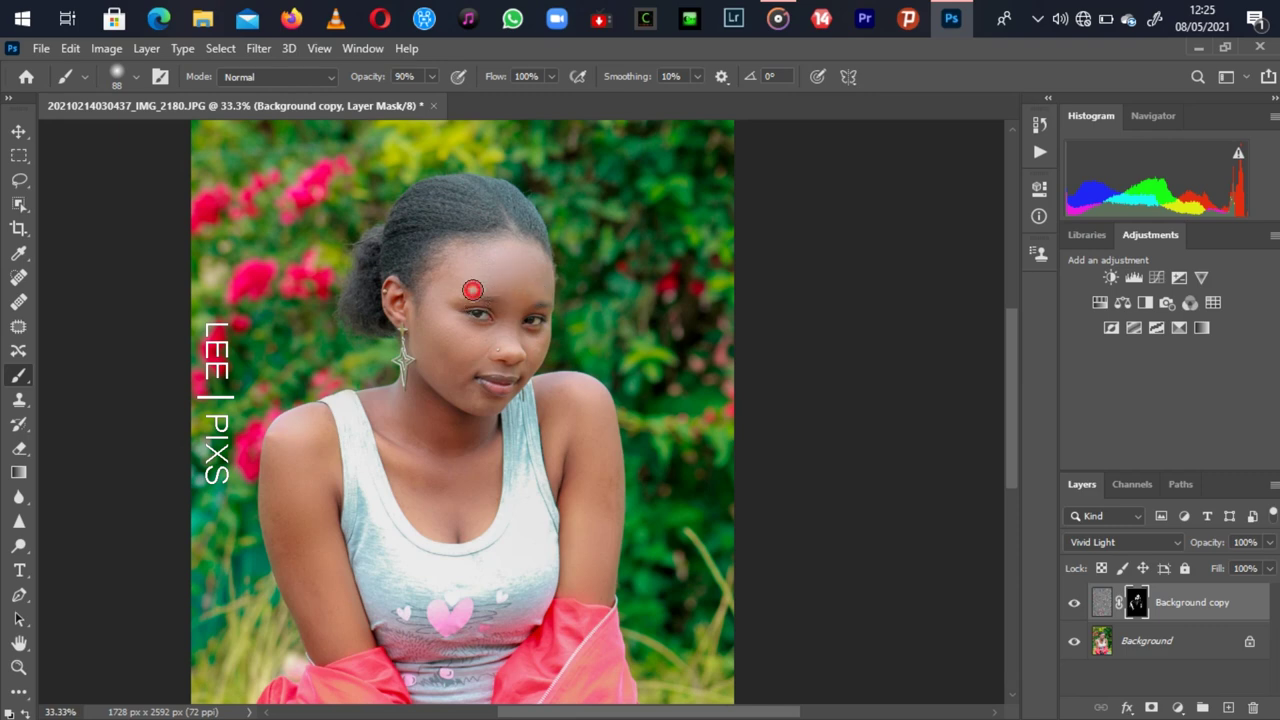
pyautogui.moveTo(472, 290); pyautogui.dragTo(501, 300)
pyautogui.moveTo(528, 287); pyautogui.dragTo(464, 253)
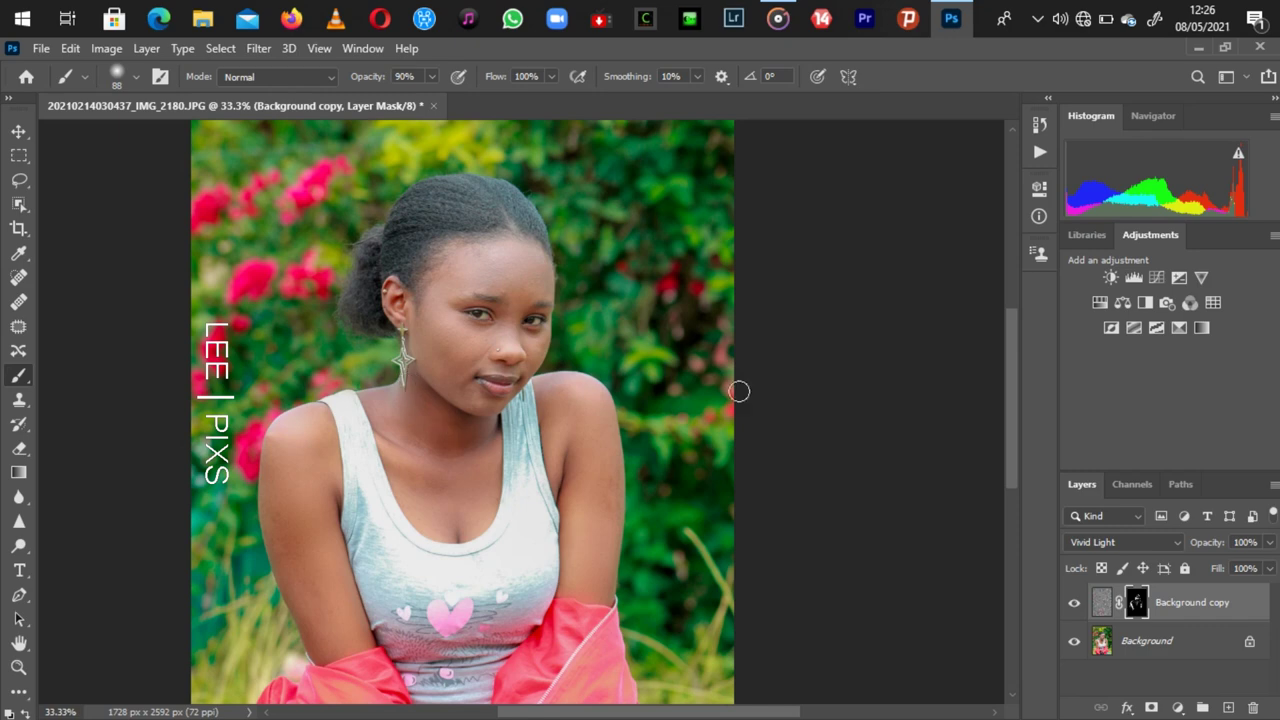
# Toggle Background copy to compare, set the brush to 158 px and paint the neck
pyautogui.click(1074, 604)
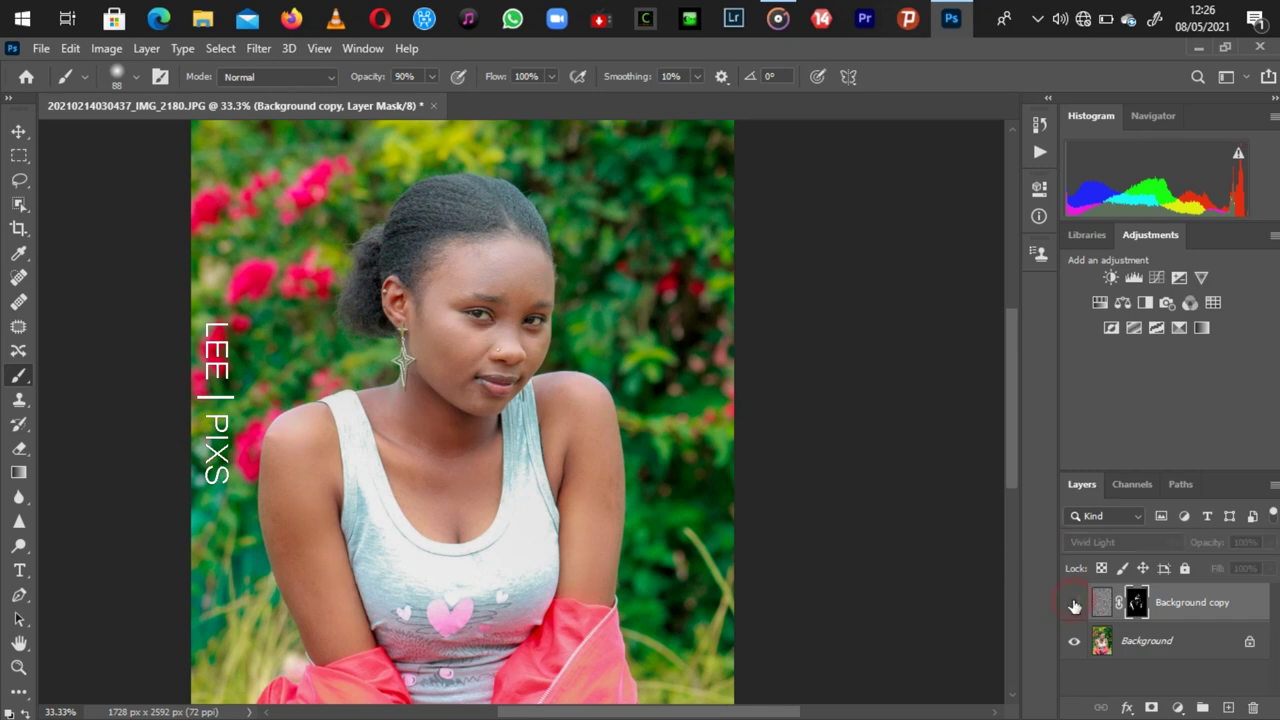
pyautogui.click(1074, 604)
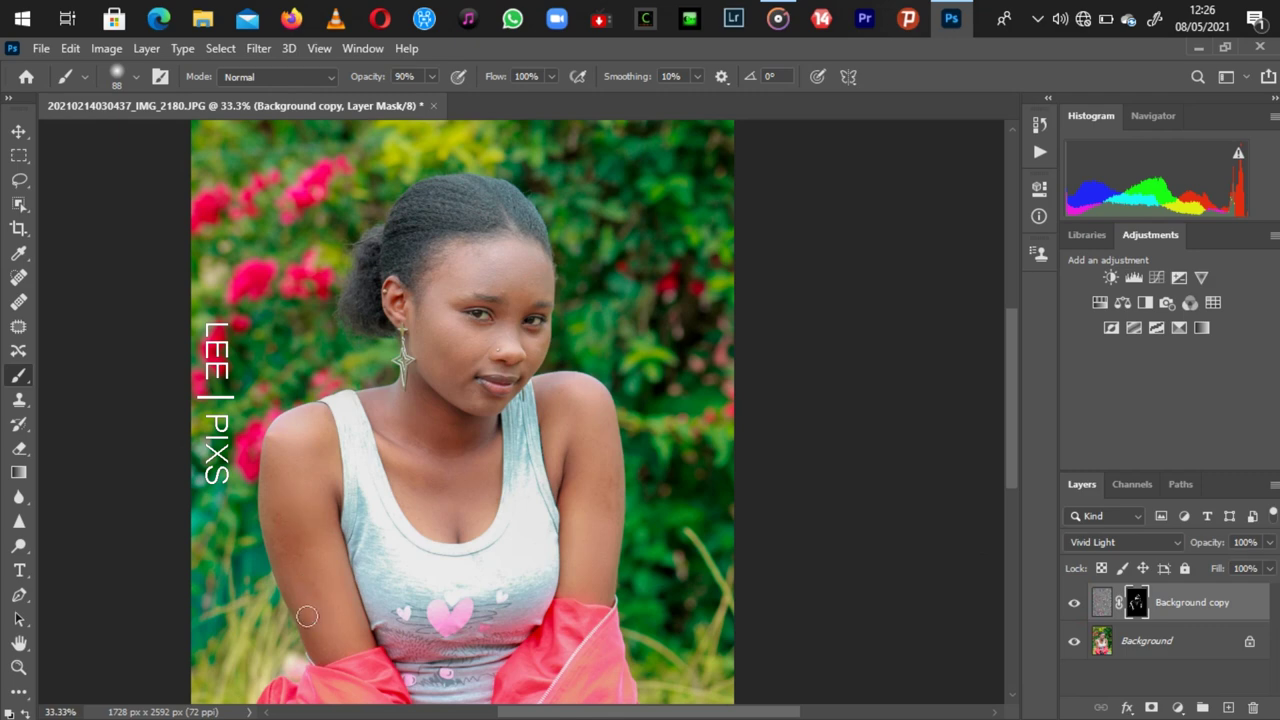
pyautogui.rightClick(304, 565)
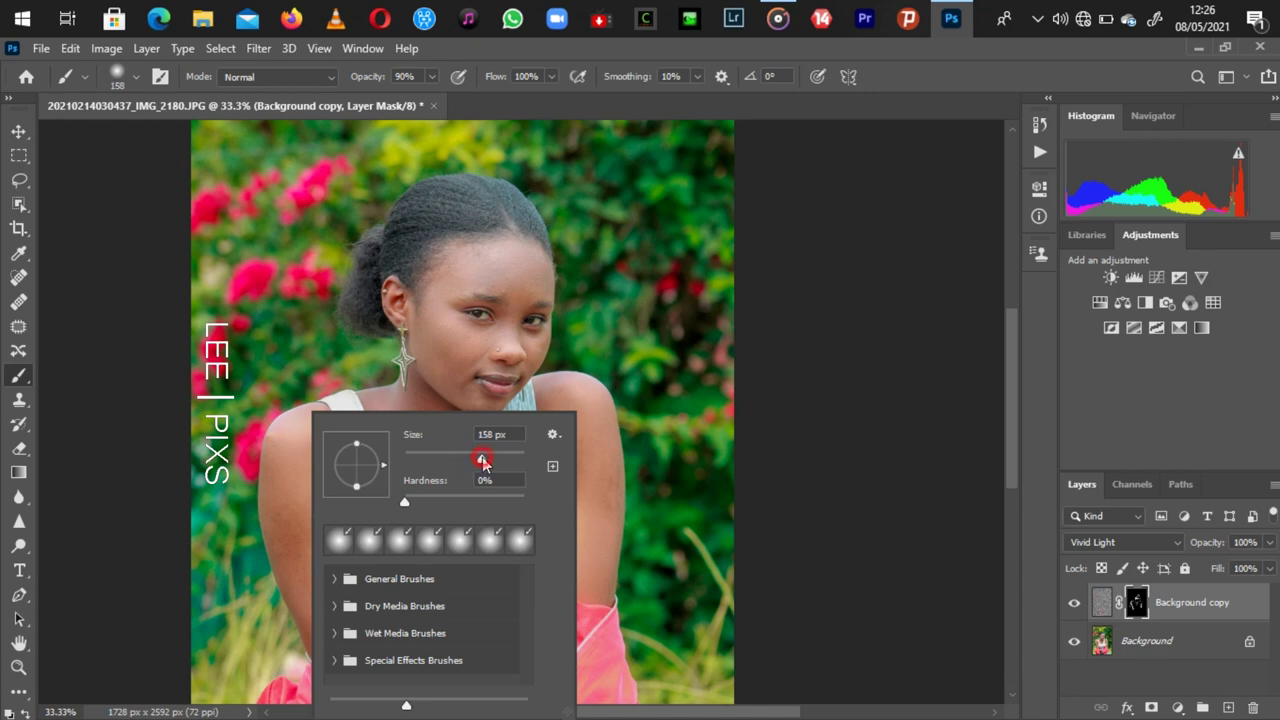
pyautogui.click(297, 459)
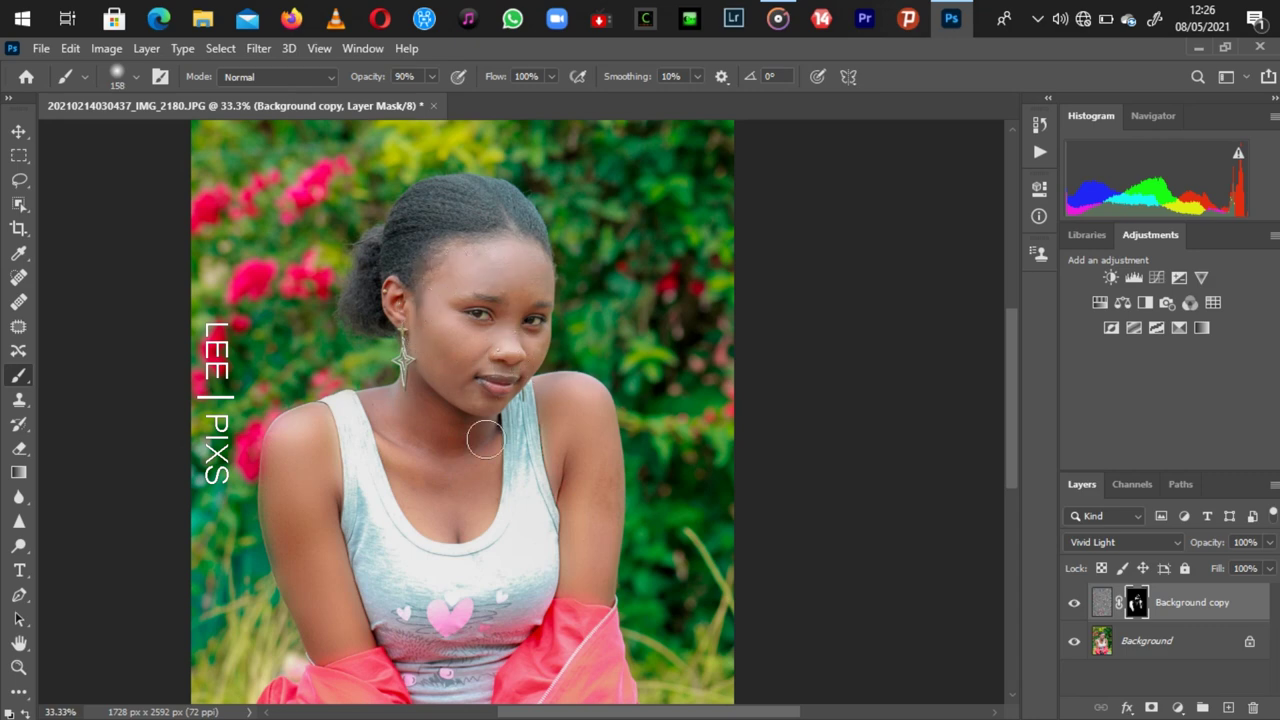
pyautogui.moveTo(428, 403); pyautogui.dragTo(438, 435)
# Paint smoothing across the chest, then zoom in and dab the forehead, cheek and shoulder
pyautogui.hotkey('ctrl', '-')
pyautogui.hotkey('ctrl', '-')
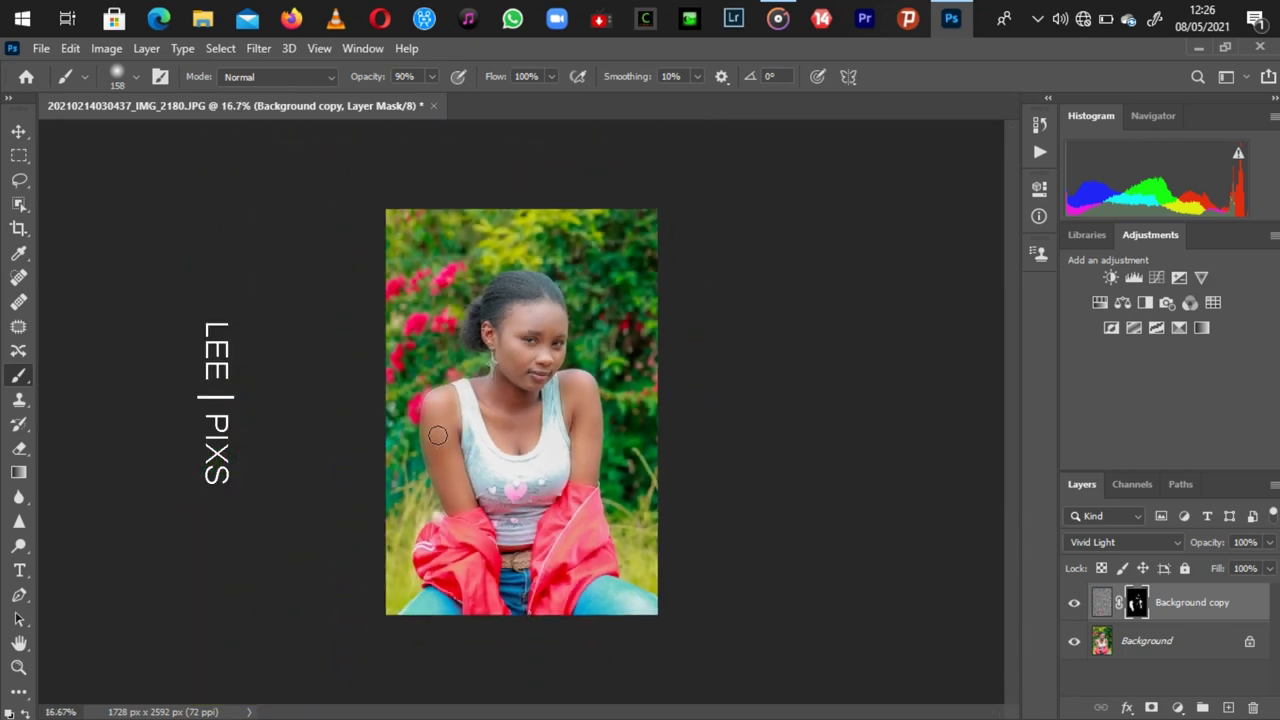
pyautogui.moveTo(506, 405); pyautogui.dragTo(532, 406)
pyautogui.hotkey('ctrl', '+')
pyautogui.hotkey('ctrl', '+')
pyautogui.hotkey('ctrl', '+')
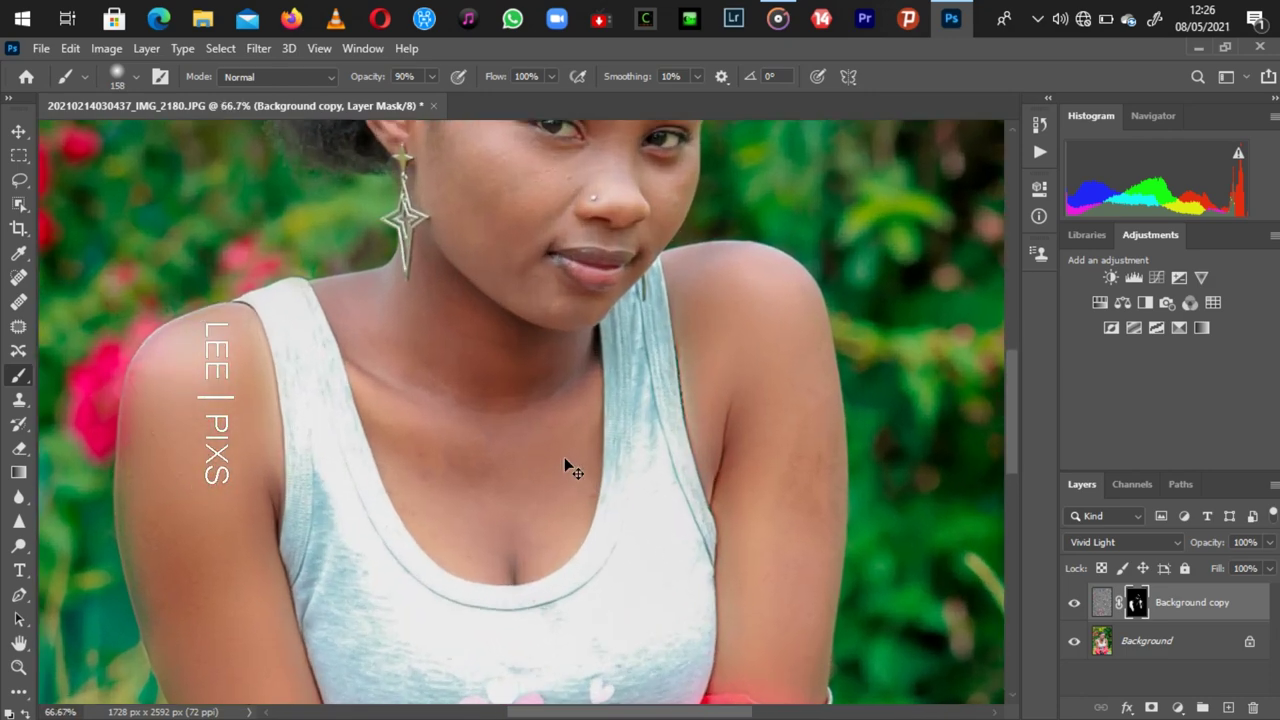
pyautogui.hotkey('ctrl', '+')
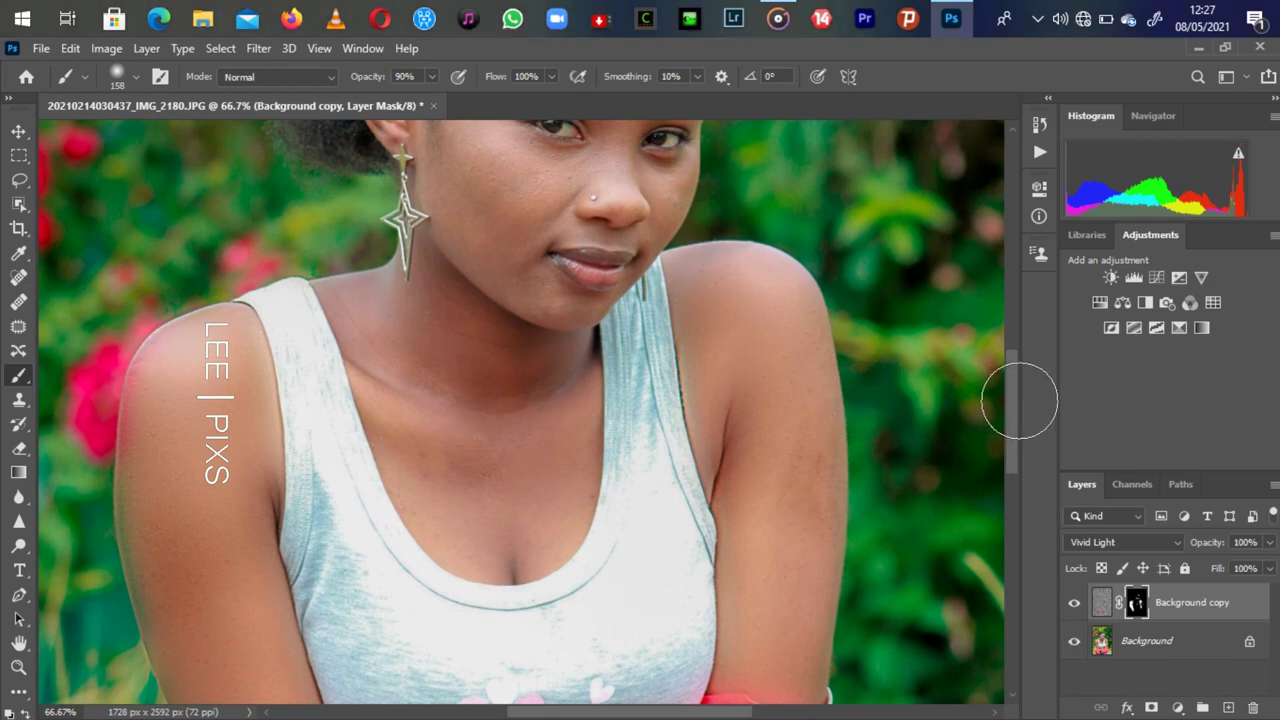
pyautogui.moveTo(1008, 373); pyautogui.dragTo(1010, 315)
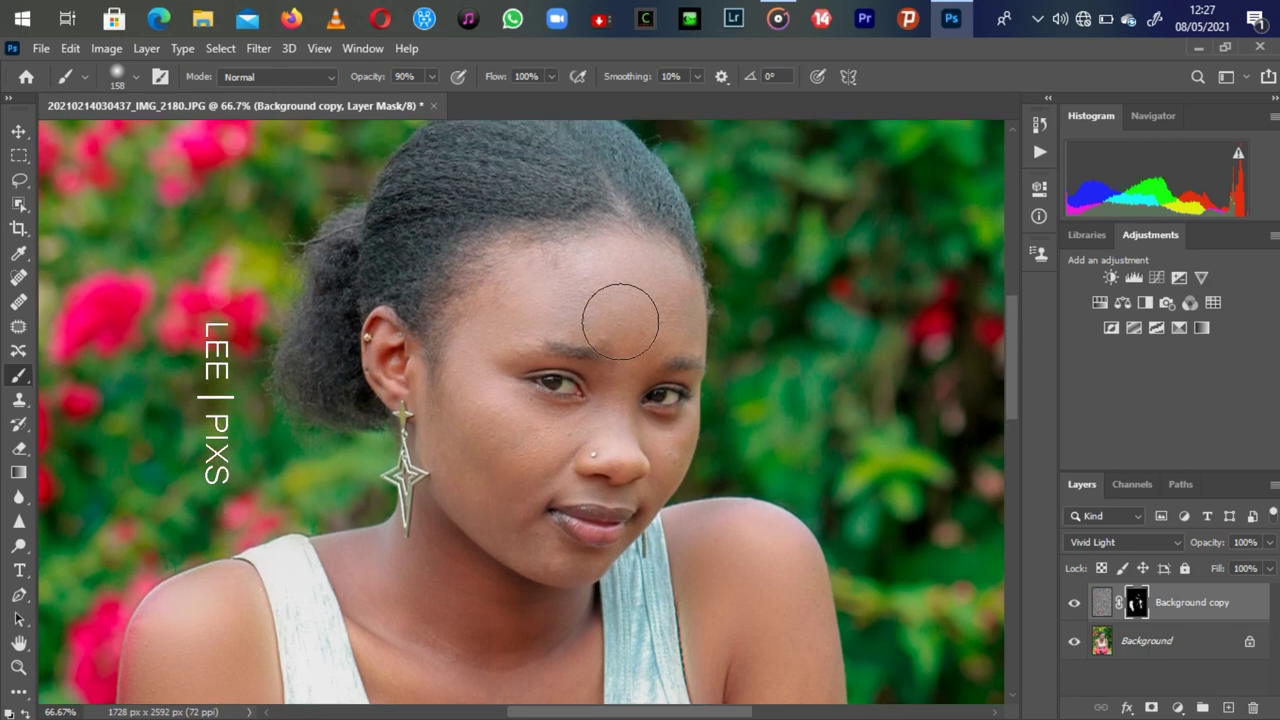
pyautogui.click(613, 320)
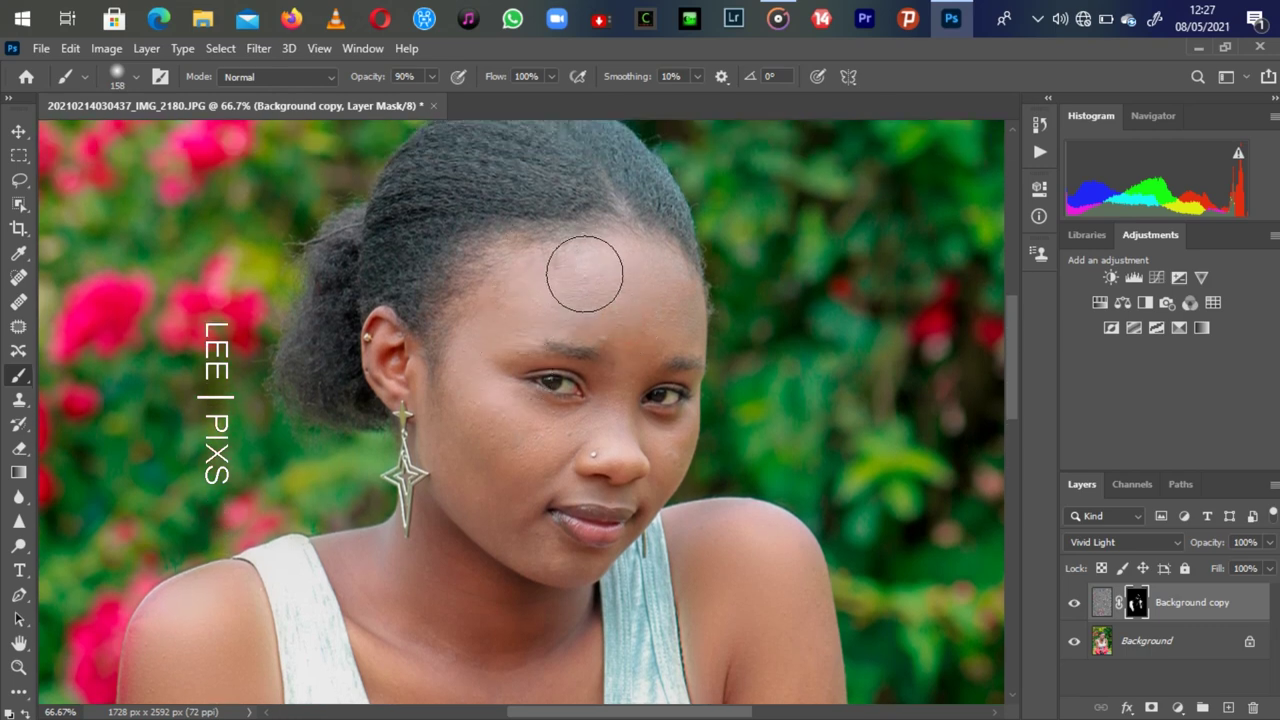
pyautogui.click(517, 463)
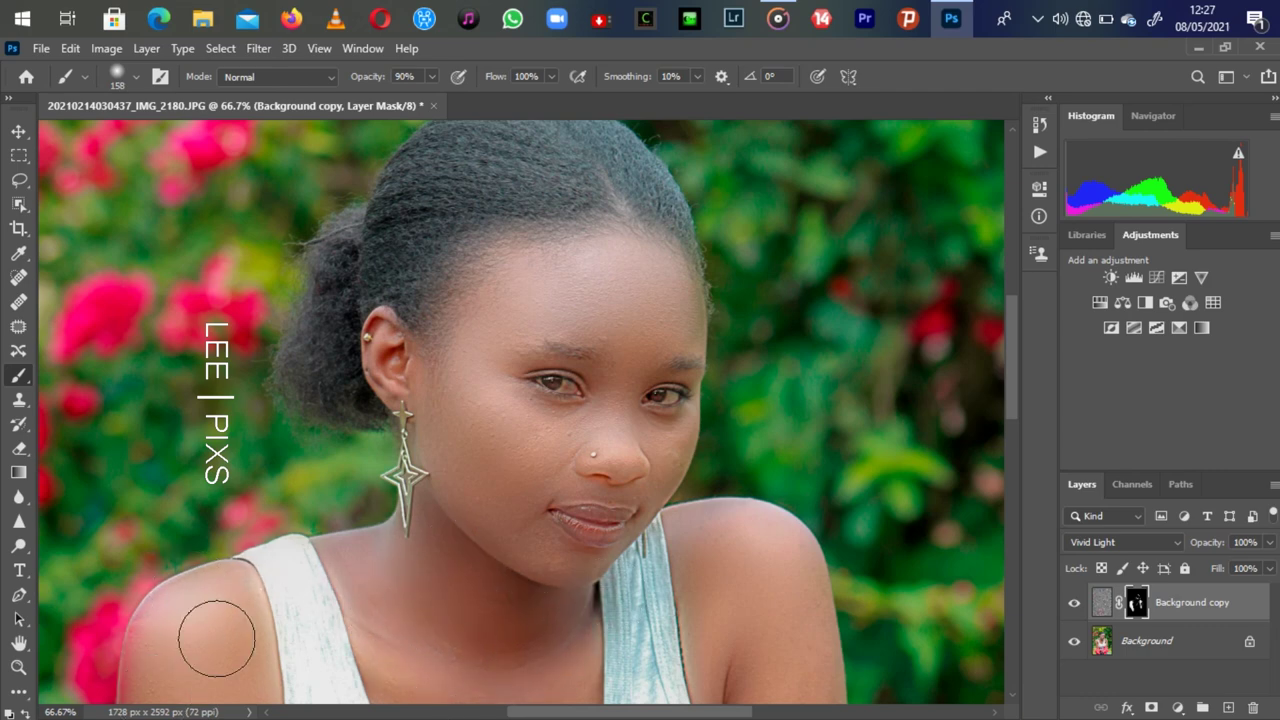
pyautogui.click(751, 551)
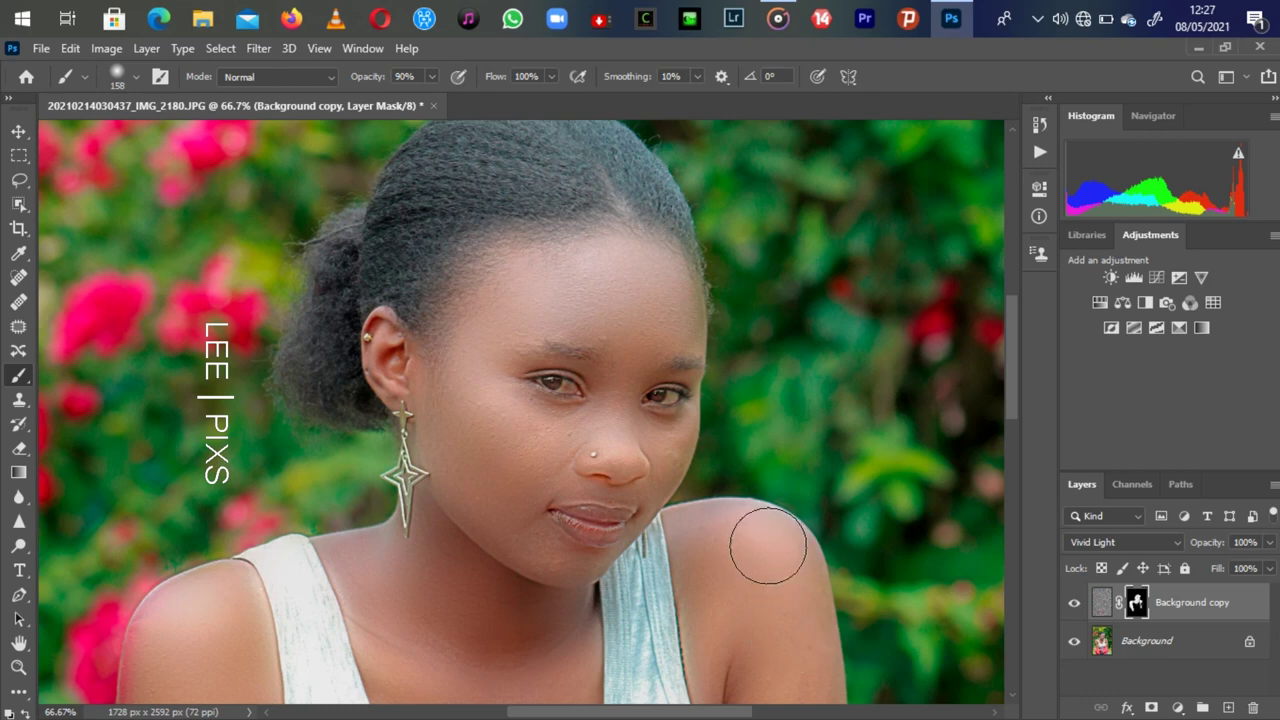
# Shrink the brush to 48 px and paint the mask over the eye and lips
pyautogui.rightClick(657, 400)
pyautogui.click(790, 451)
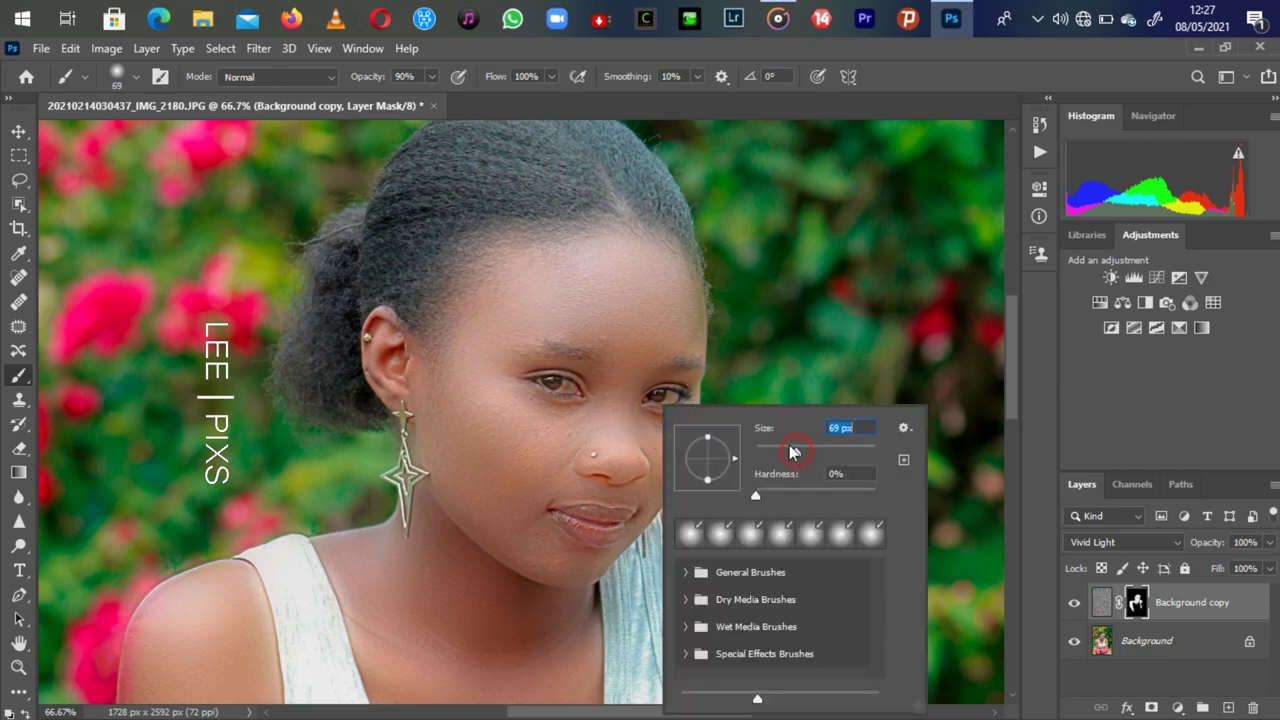
pyautogui.click(674, 397)
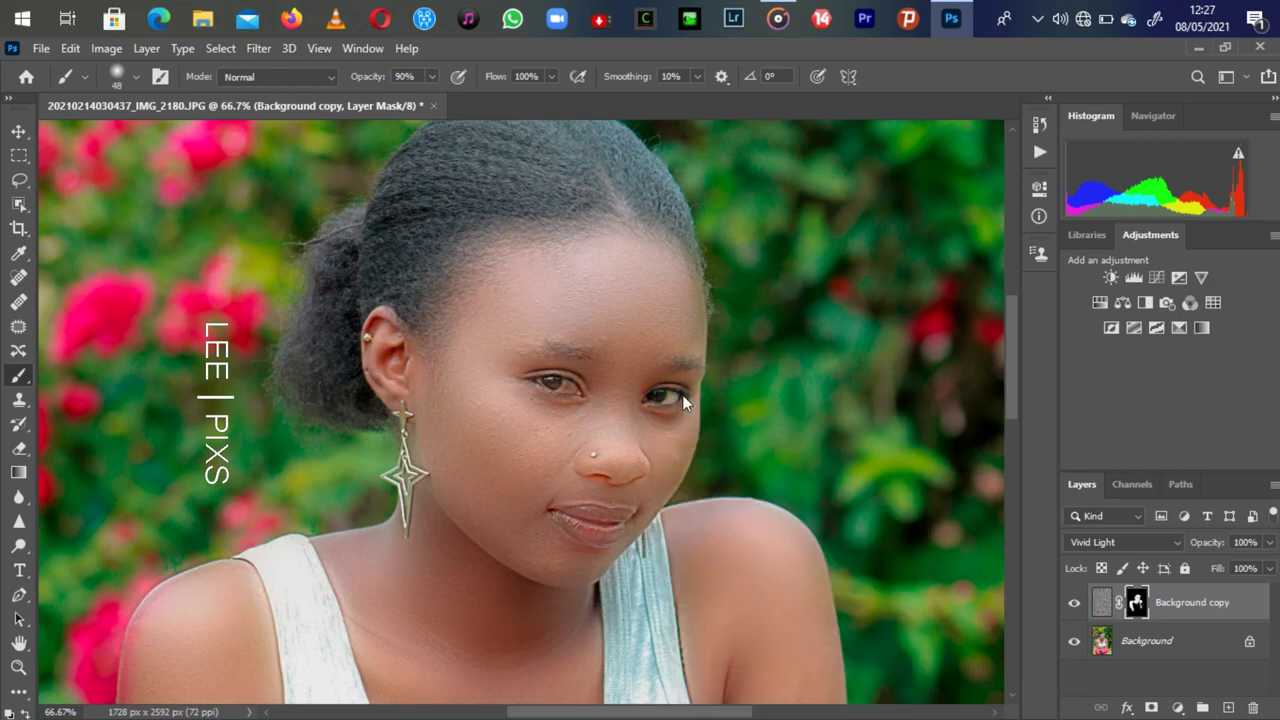
pyautogui.moveTo(573, 386); pyautogui.dragTo(569, 381)
pyautogui.moveTo(580, 515)
pyautogui.mouseDown()
pyautogui.moveTo(630, 519)
pyautogui.moveTo(585, 527)
pyautogui.mouseUp()
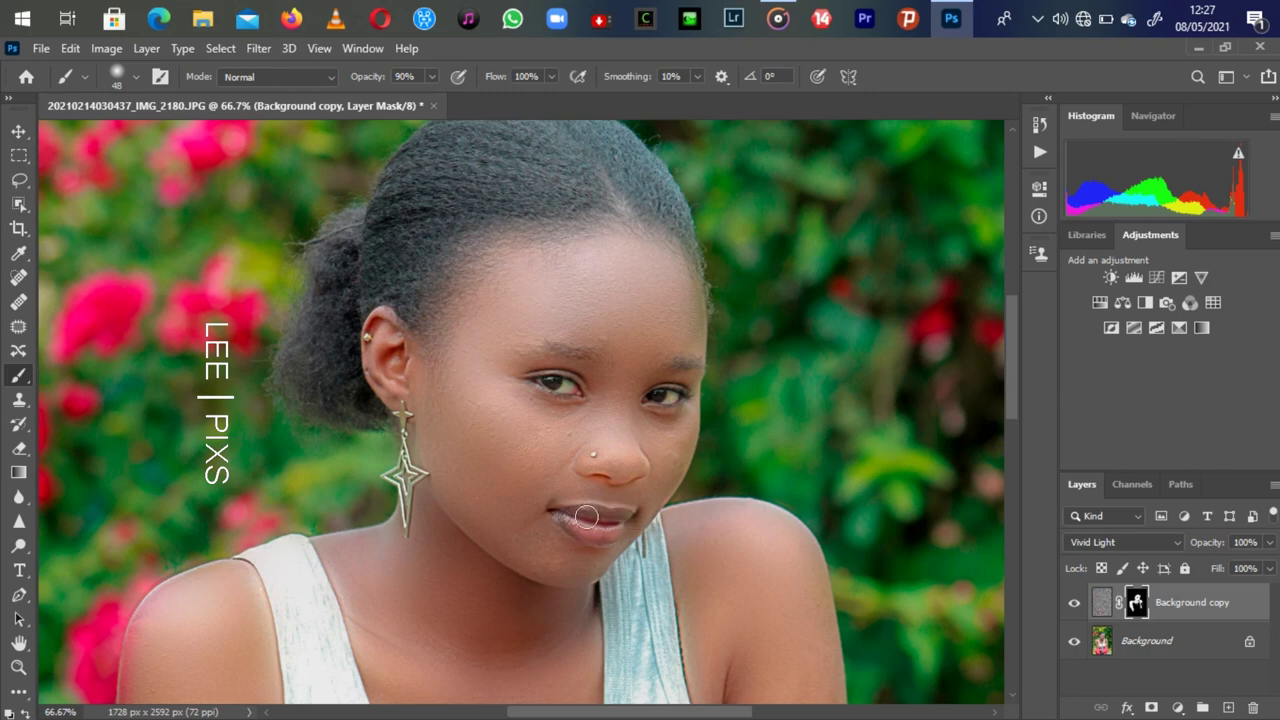
pyautogui.moveTo(572, 516); pyautogui.dragTo(618, 529)
pyautogui.moveTo(1013, 360); pyautogui.dragTo(1022, 425)
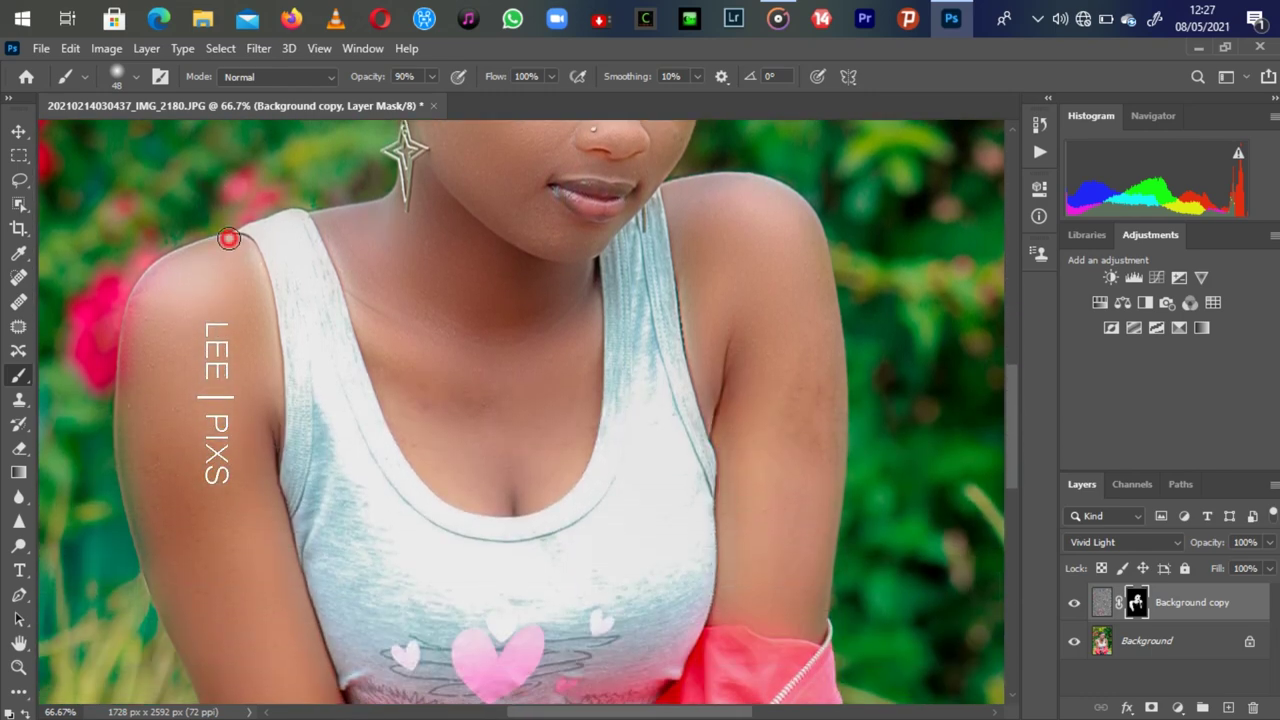
# Brush the mask along the left shoulder and arm, the tank-top strap edge and right shoulder
pyautogui.moveTo(229, 239)
pyautogui.mouseDown()
pyautogui.moveTo(149, 271)
pyautogui.moveTo(134, 291)
pyautogui.mouseUp()
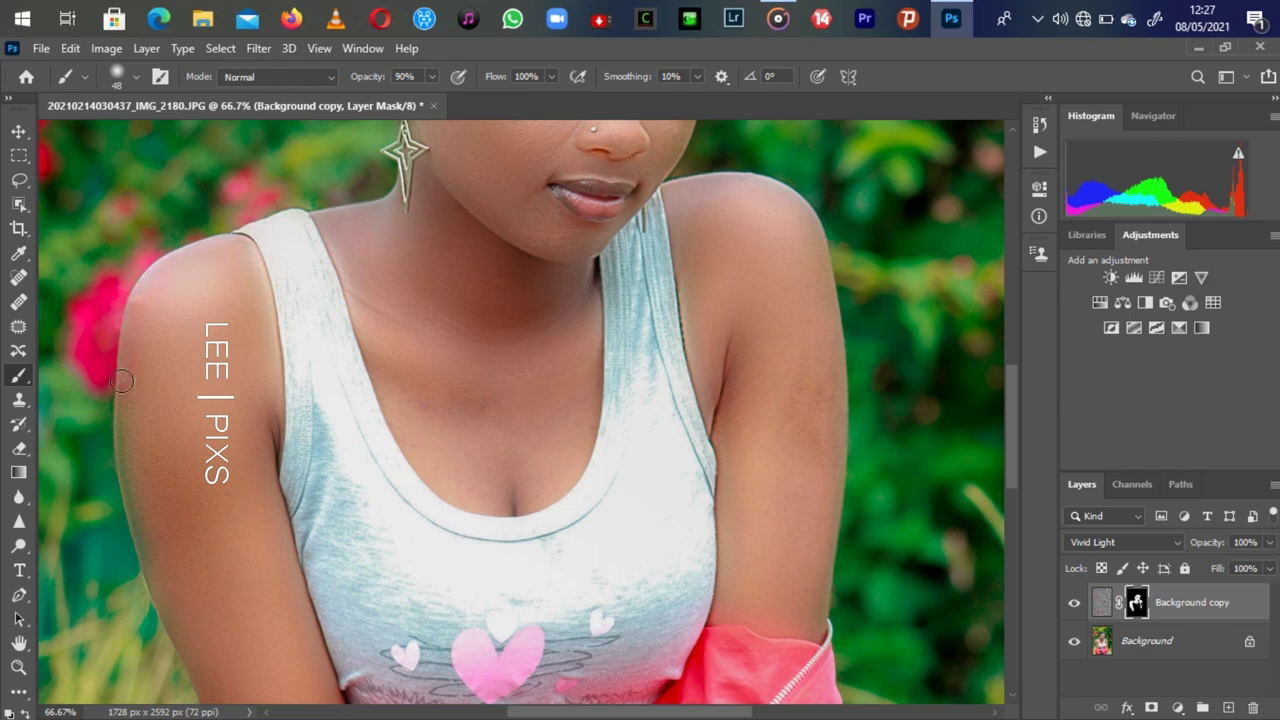
pyautogui.moveTo(121, 380); pyautogui.dragTo(144, 538)
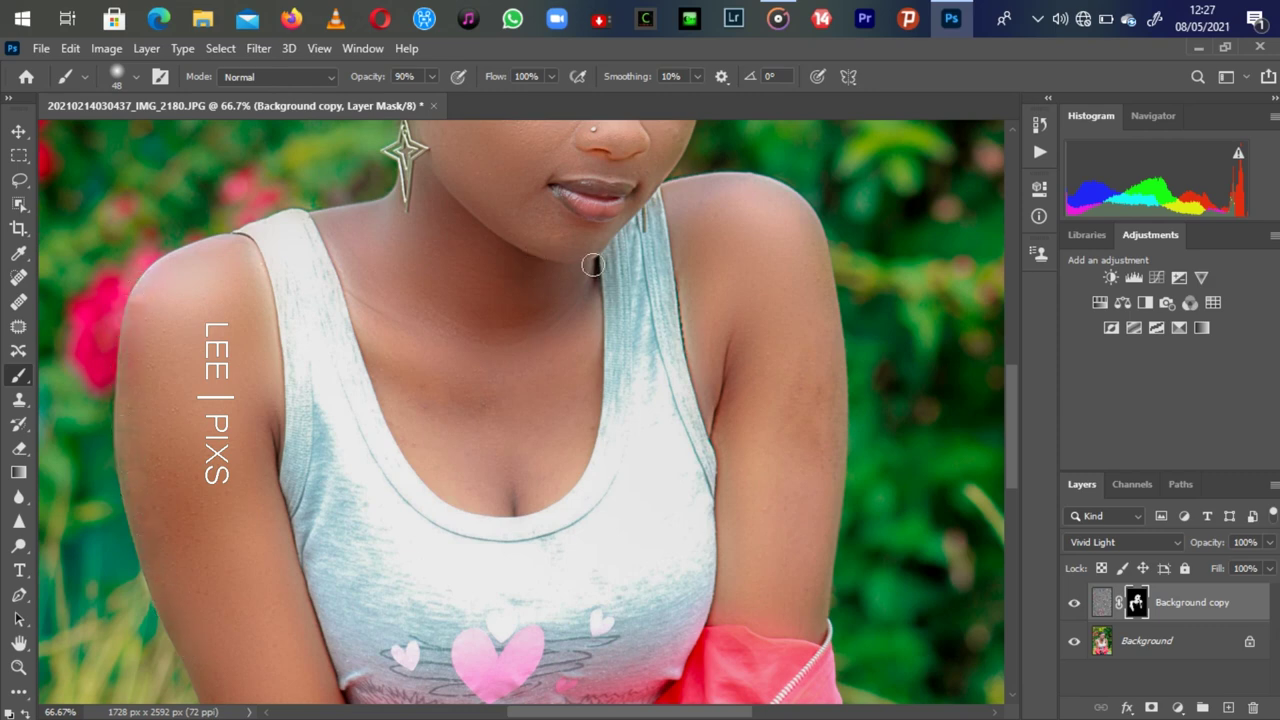
pyautogui.moveTo(686, 257); pyautogui.dragTo(700, 352)
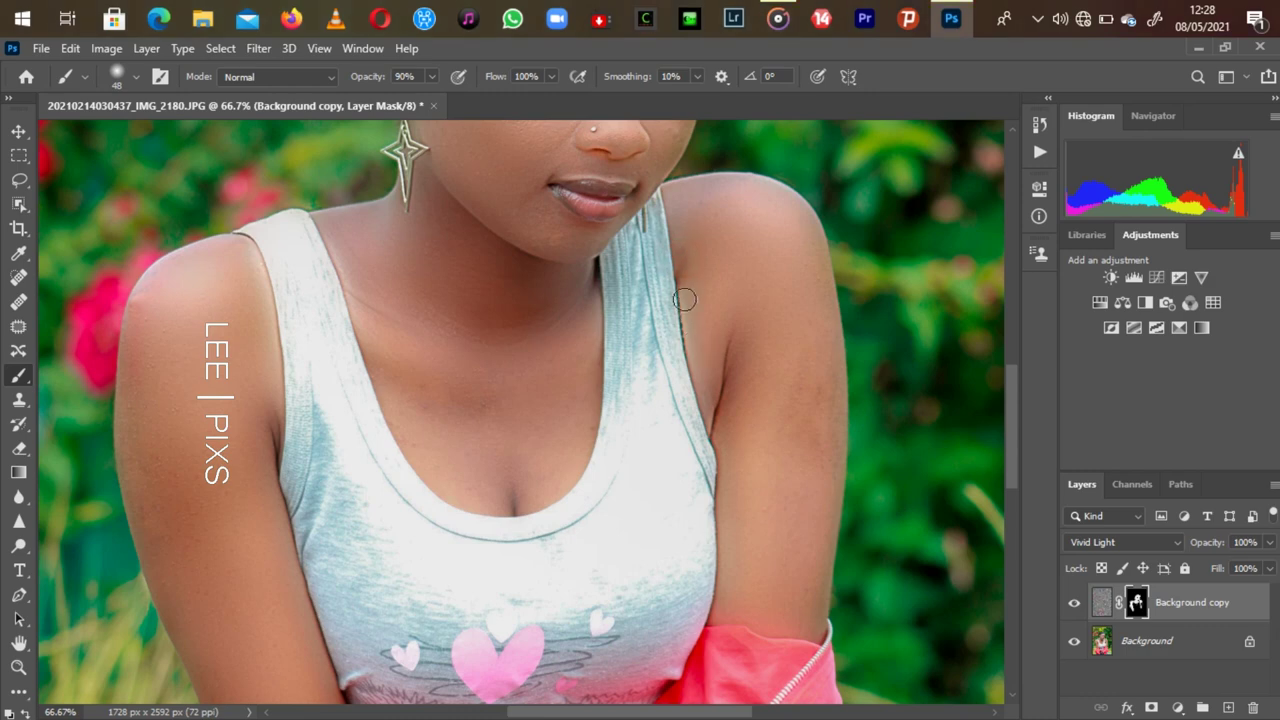
pyautogui.moveTo(683, 288); pyautogui.dragTo(699, 363)
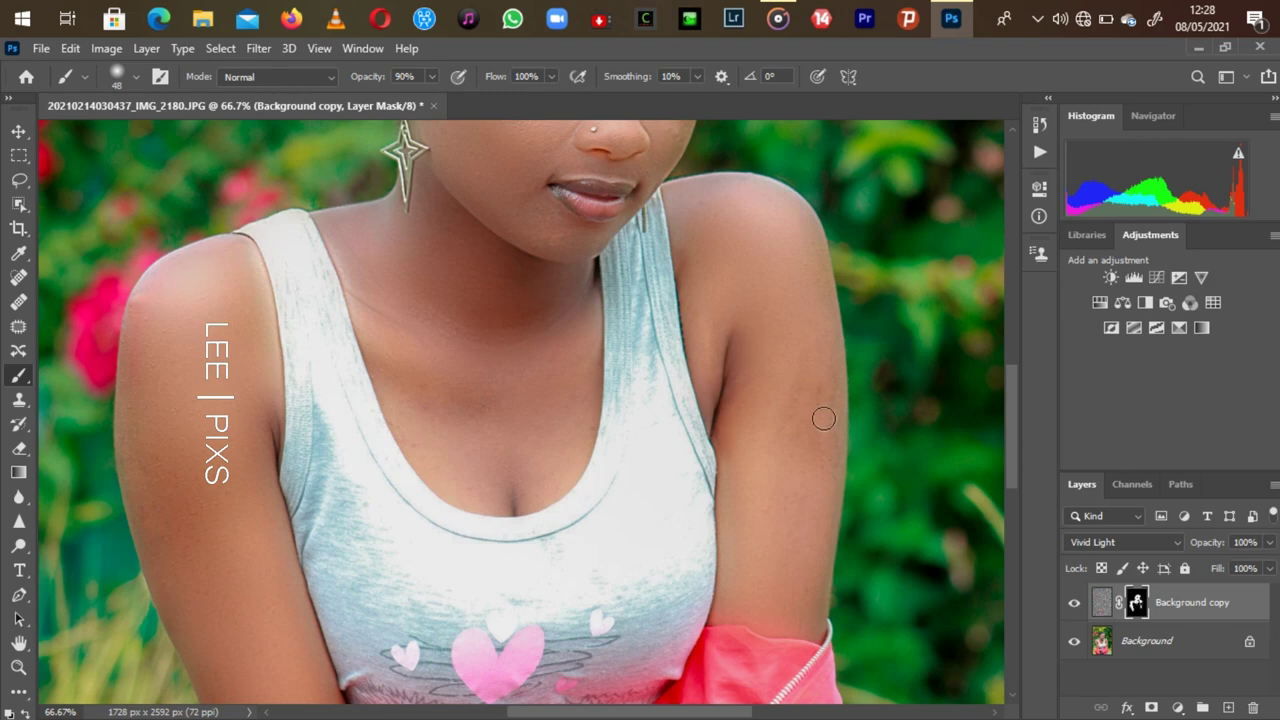
pyautogui.moveTo(768, 185); pyautogui.dragTo(810, 206)
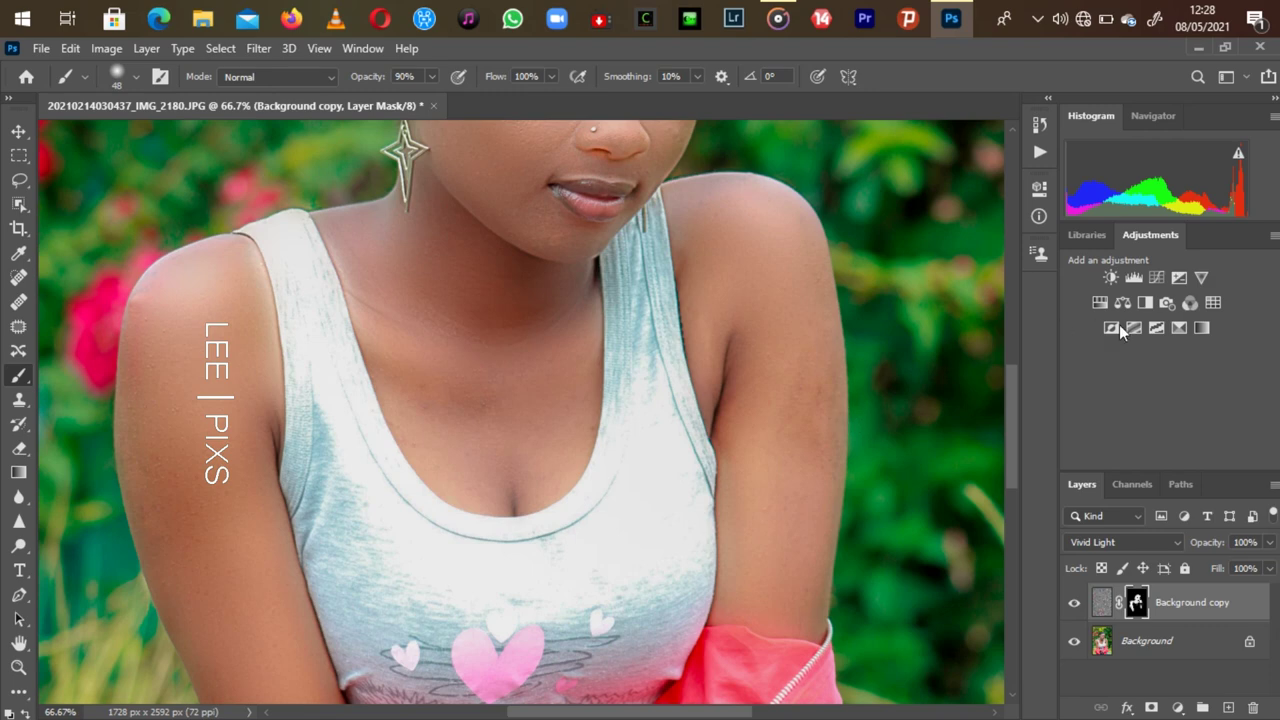
pyautogui.moveTo(1010, 390); pyautogui.dragTo(1015, 325)
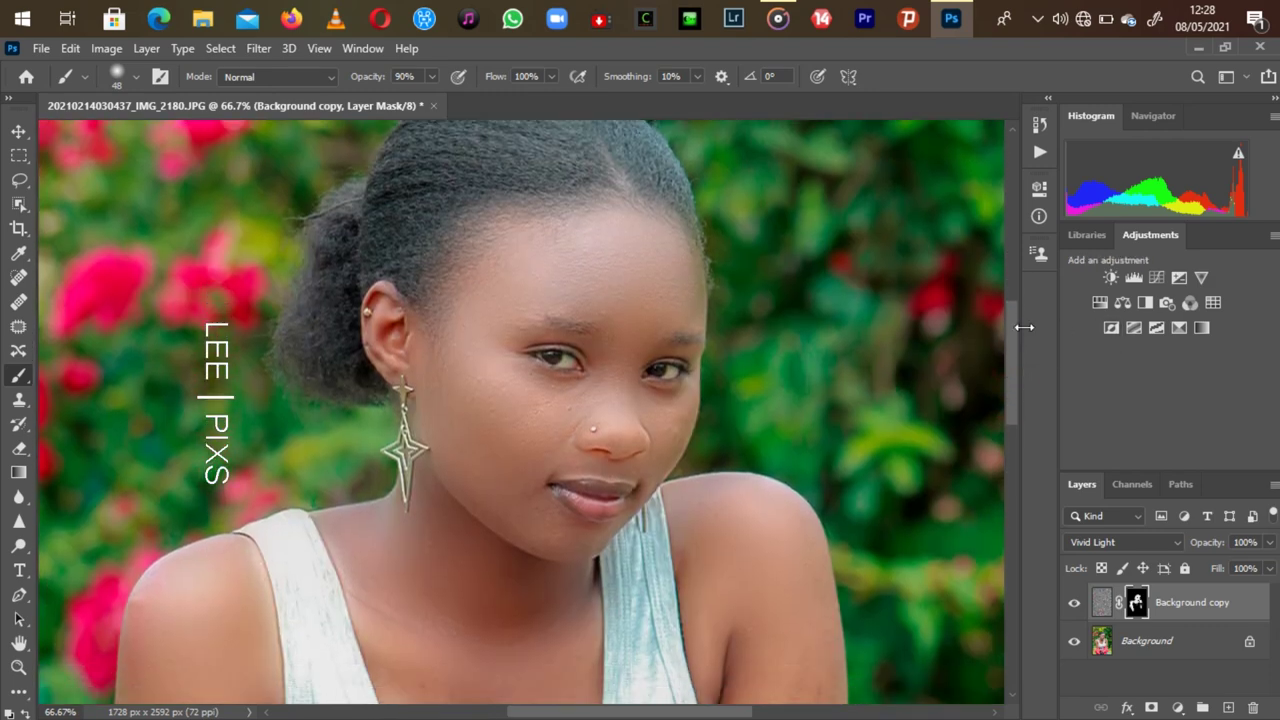
pyautogui.click(1074, 611)
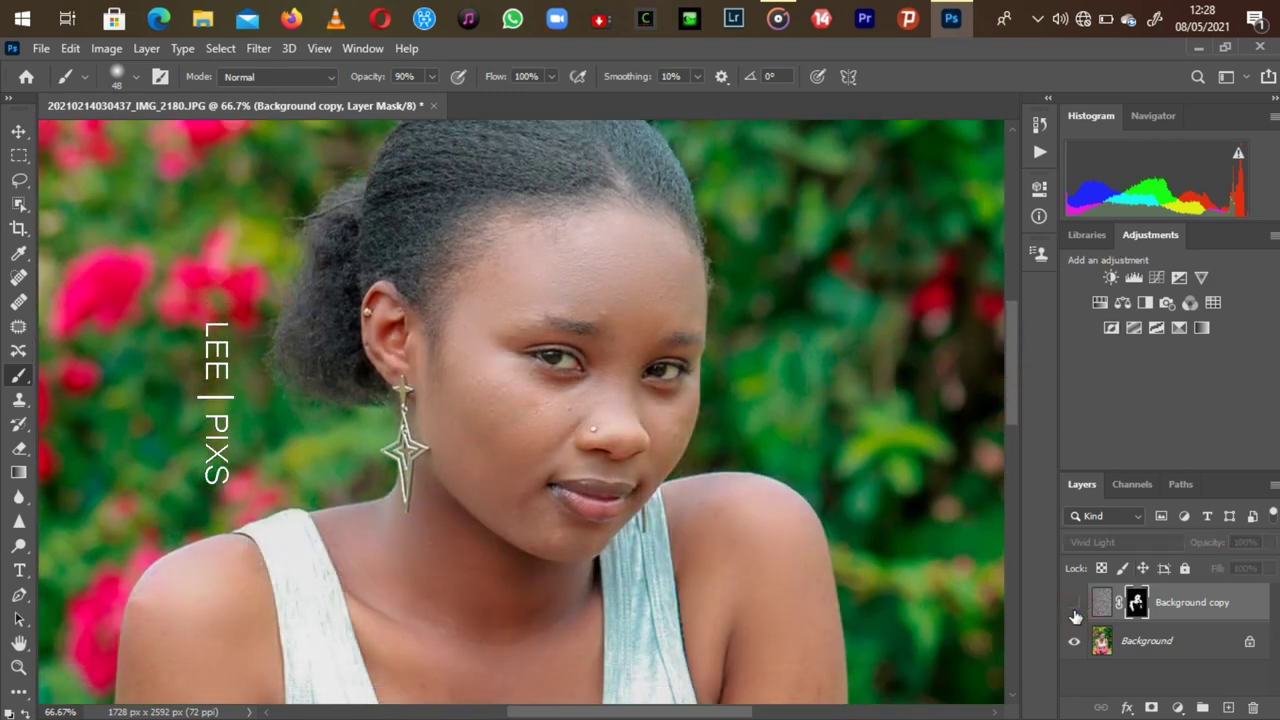
pyautogui.click(1074, 605)
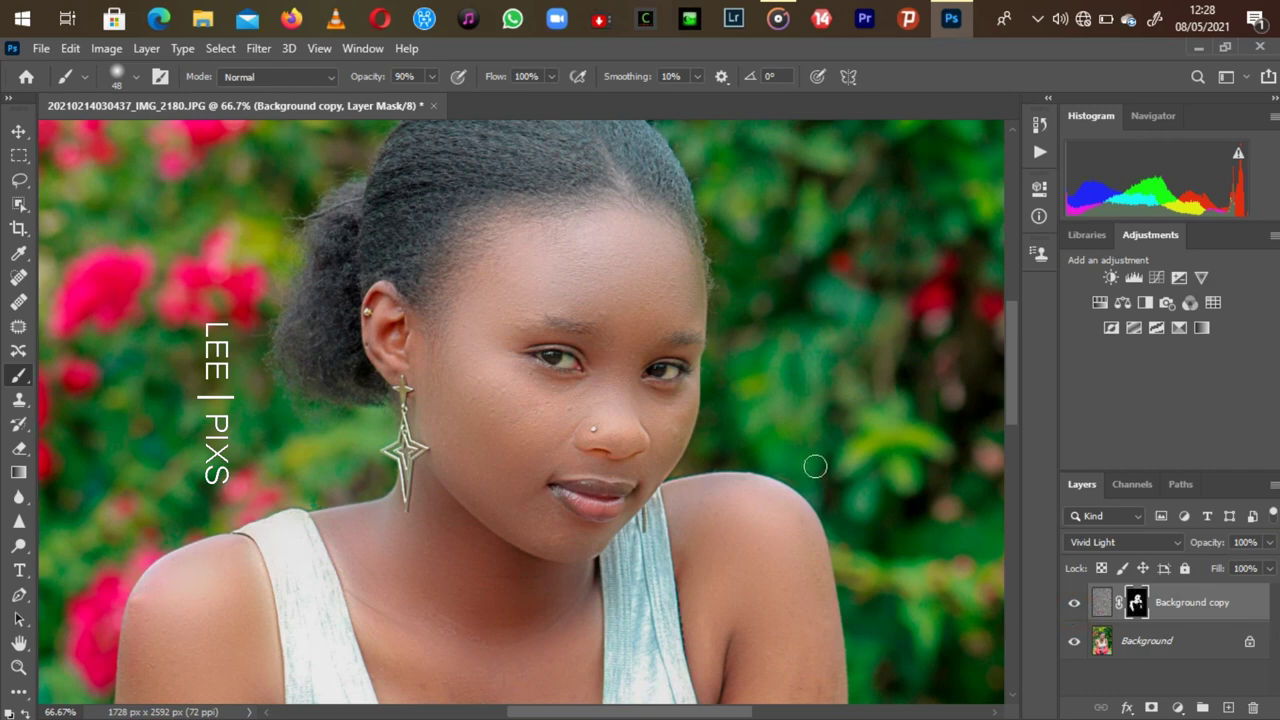
pyautogui.hotkey('ctrl', '+')
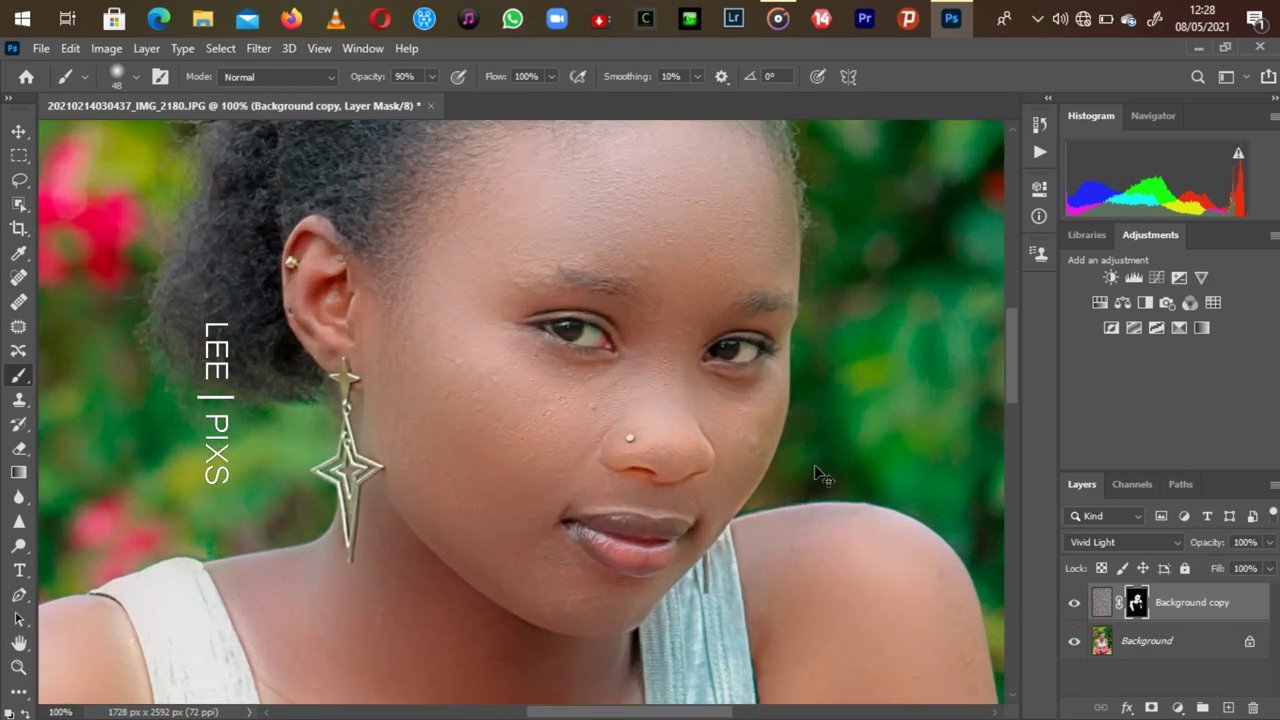
pyautogui.hotkey('ctrl', '-')
pyautogui.hotkey('ctrl', '-')
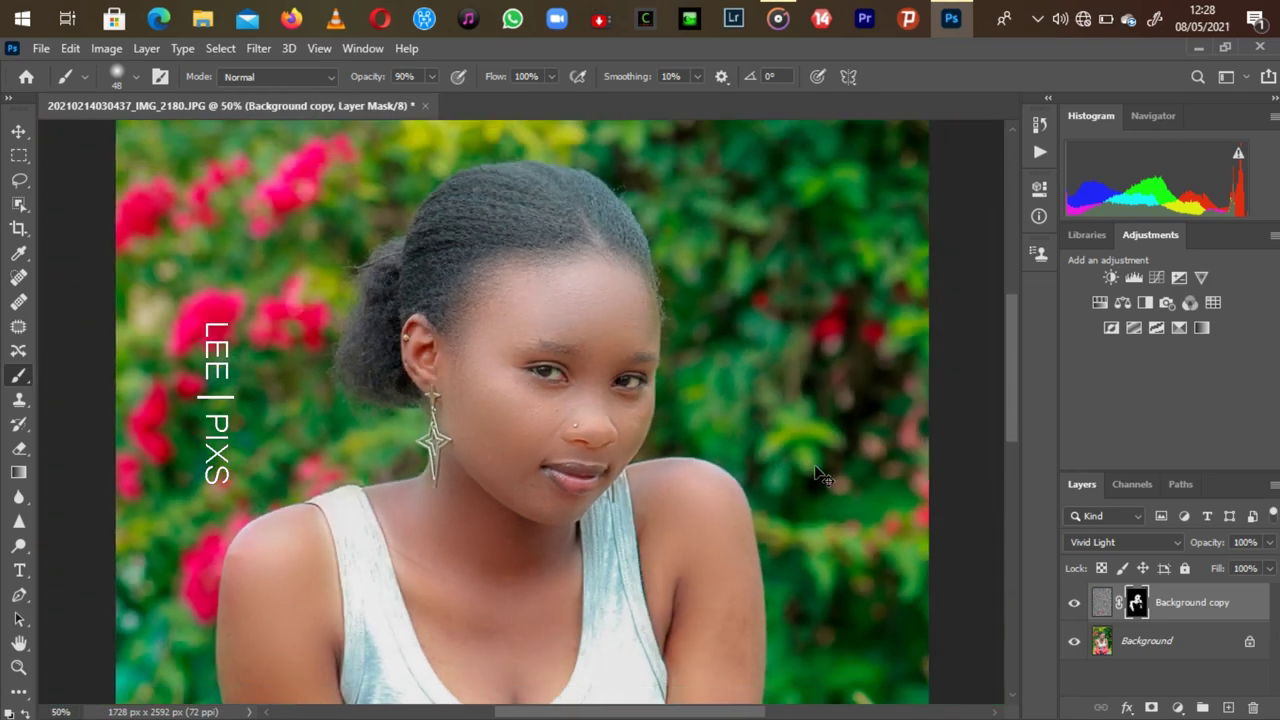
pyautogui.hotkey('ctrl', '-')
pyautogui.hotkey('ctrl', '-')
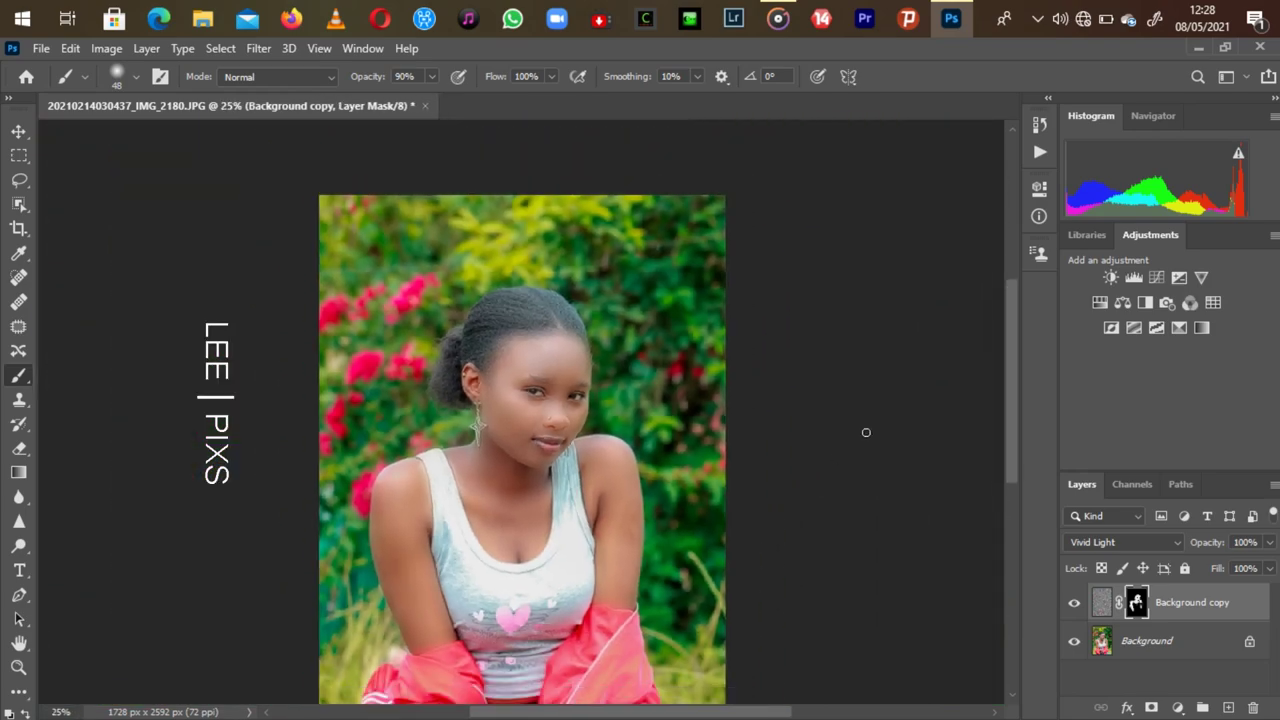
pyautogui.moveTo(1011, 302); pyautogui.dragTo(1013, 352)
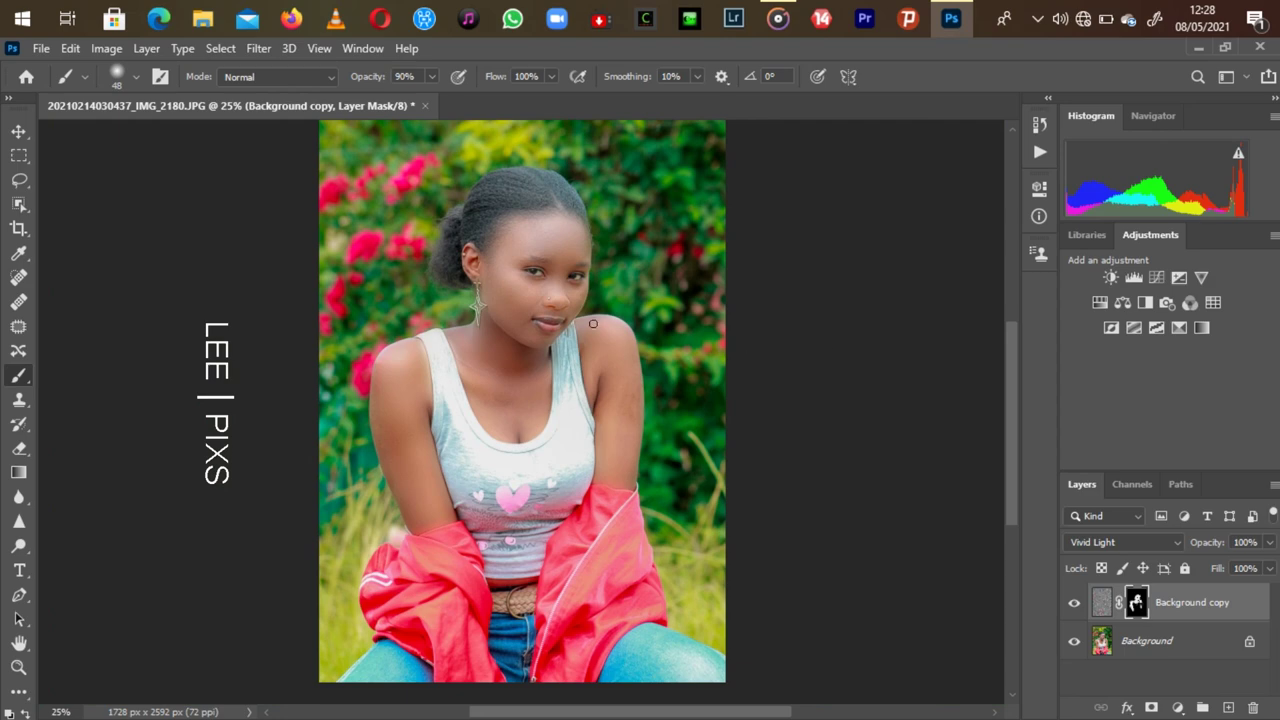
# Browse the Desktop in File Explorer, trying the Attack Of The Unknown folder and dismissing its error
pyautogui.click(205, 19)
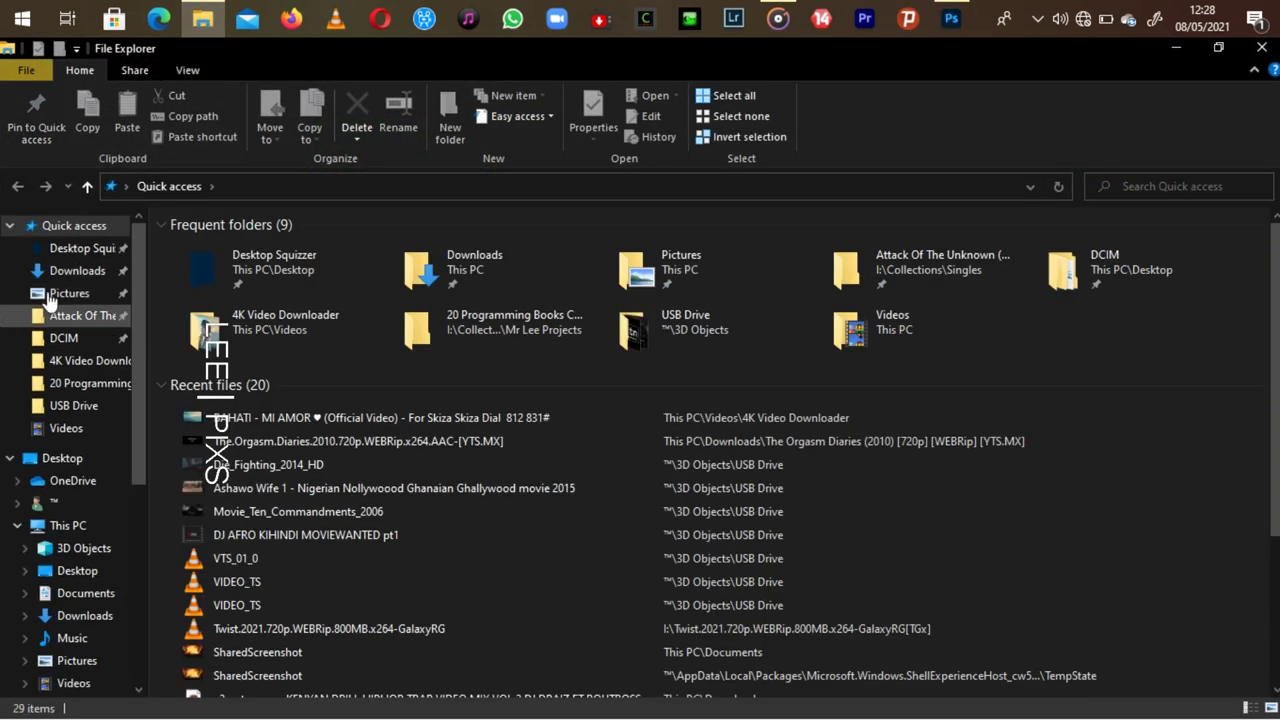
pyautogui.click(78, 459)
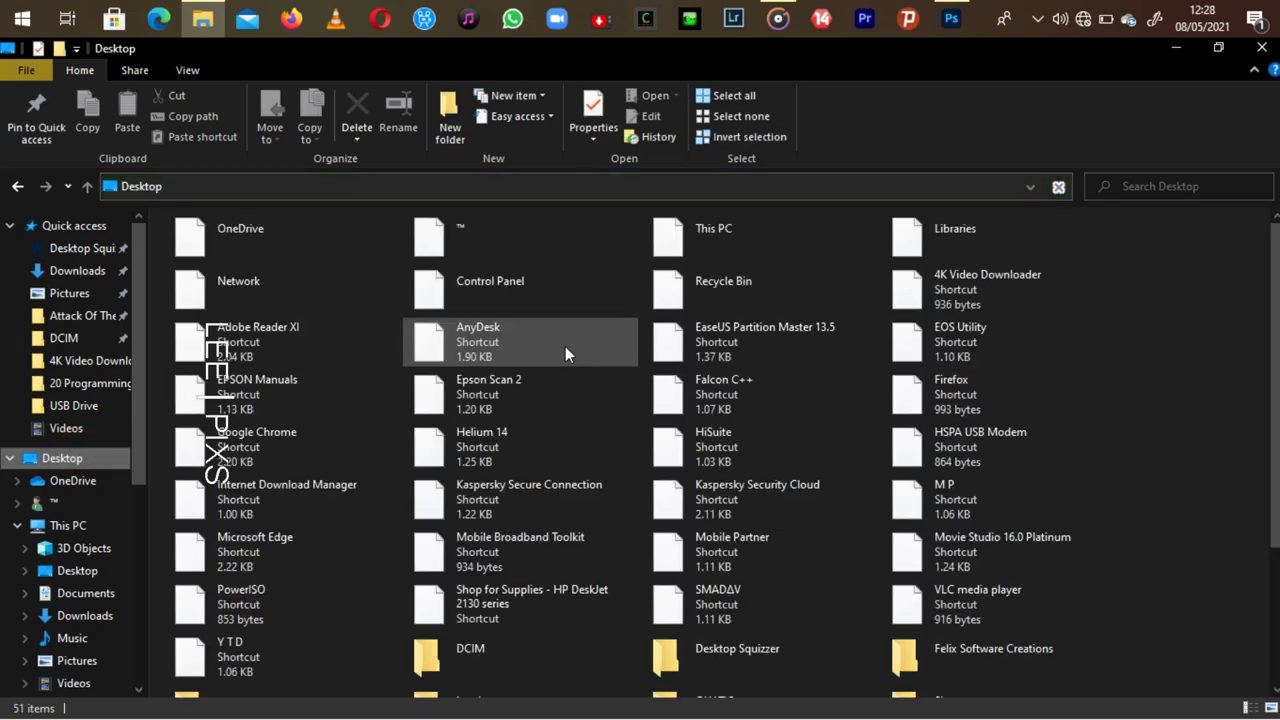
pyautogui.scroll(-1, 700, 450)
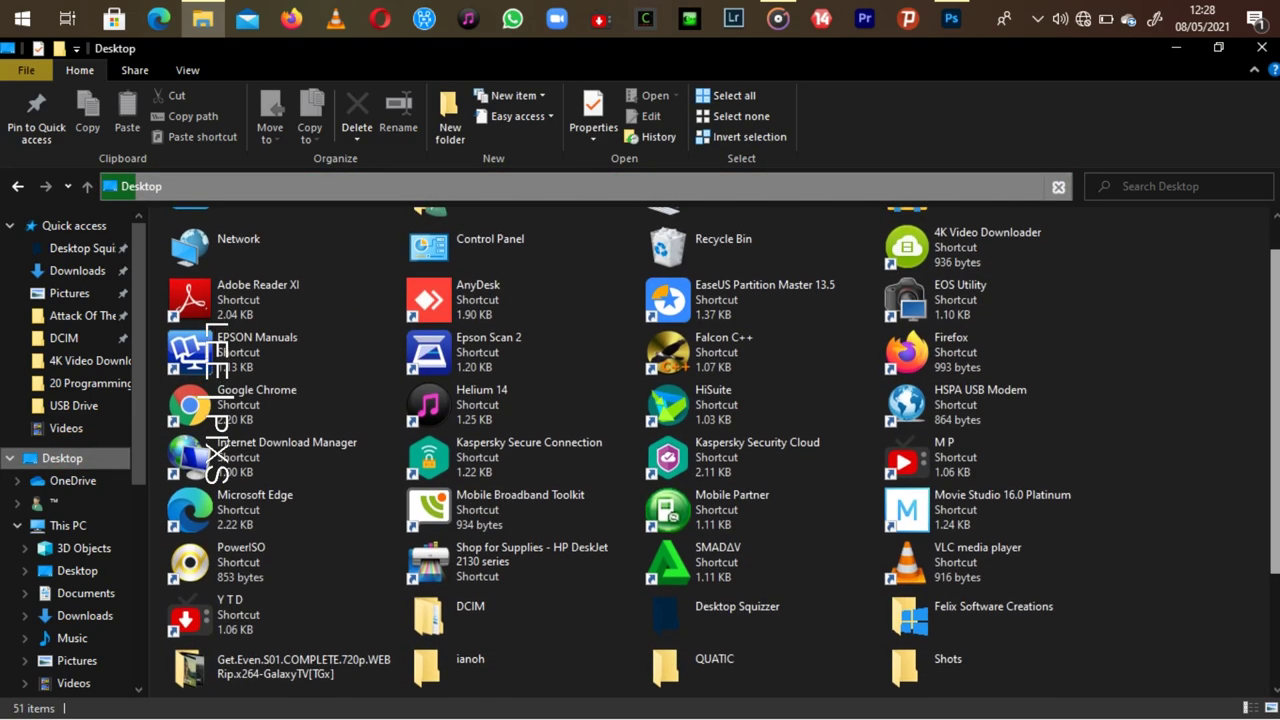
pyautogui.scroll(-1, 700, 450)
pyautogui.scroll(-2, 700, 450)
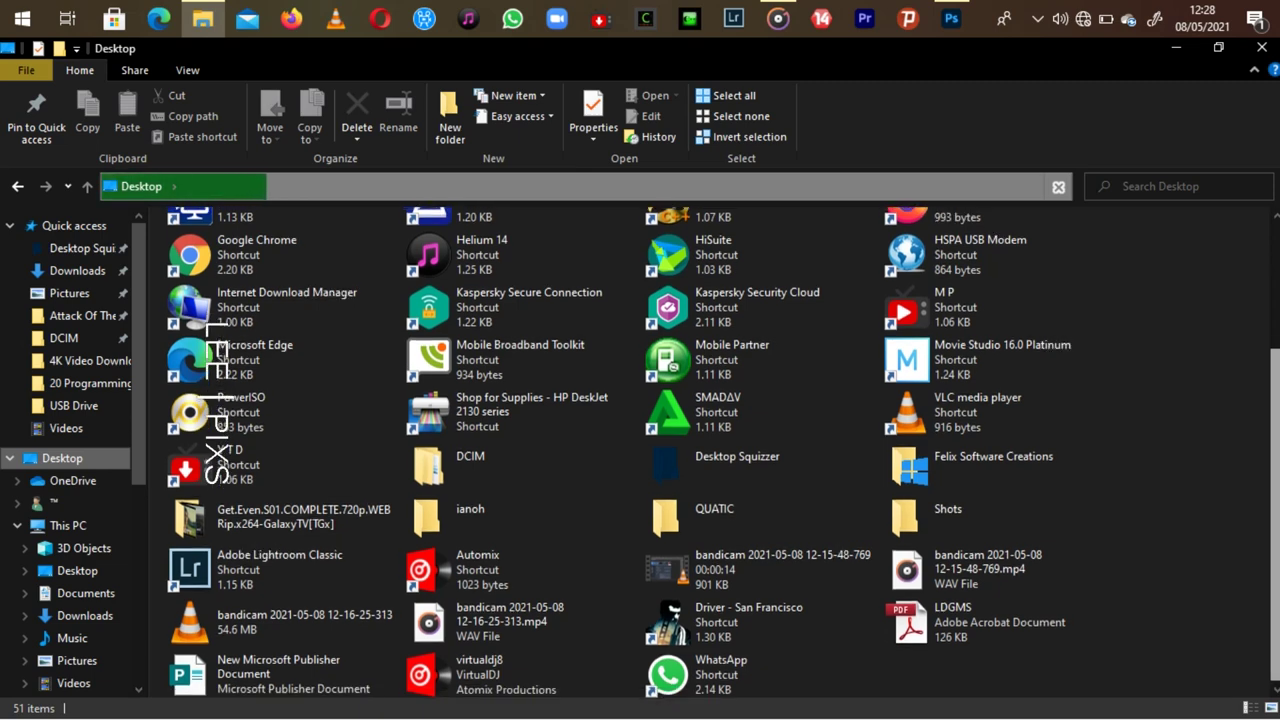
pyautogui.moveTo(1275, 428); pyautogui.dragTo(1257, 281)
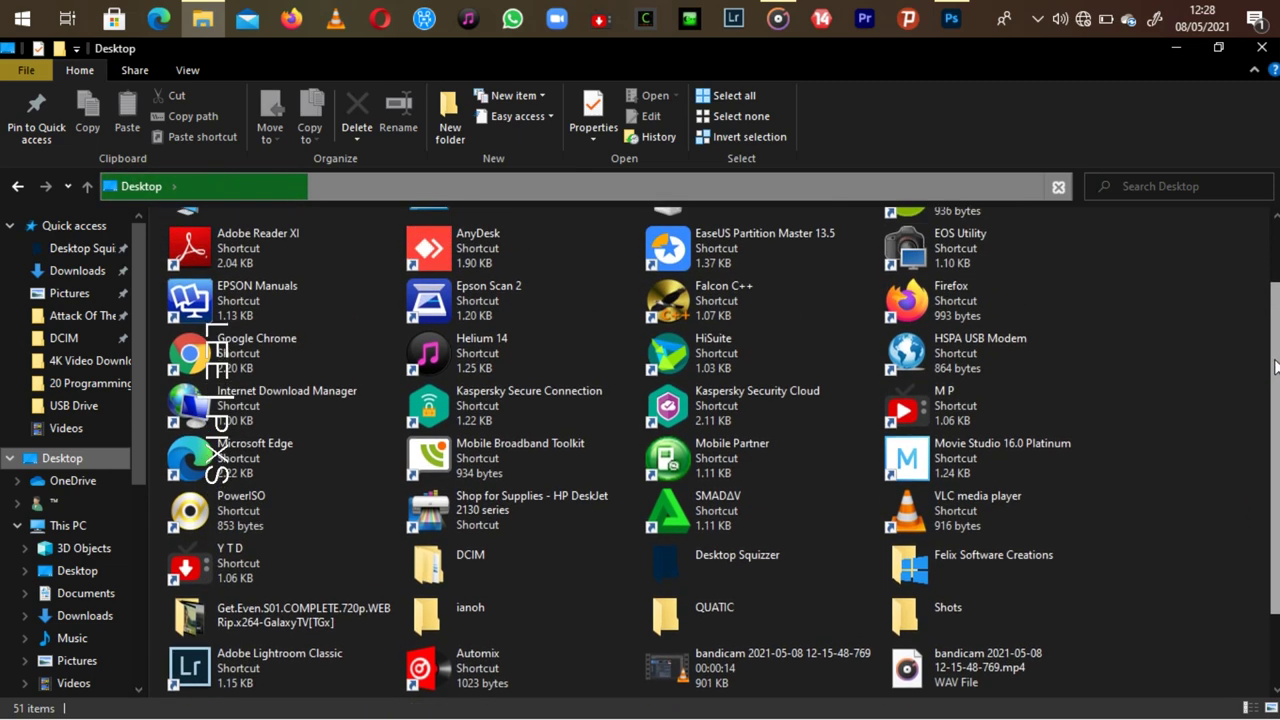
pyautogui.scroll(-3, 1257, 281)
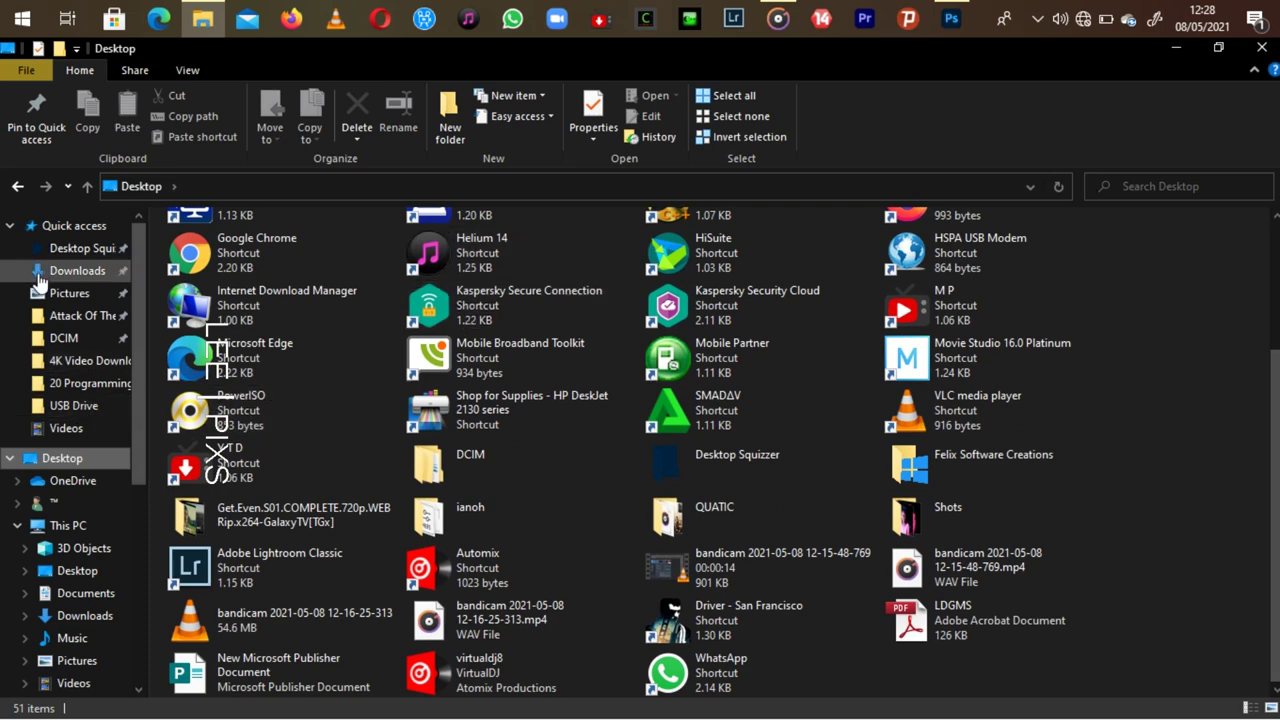
pyautogui.click(40, 315)
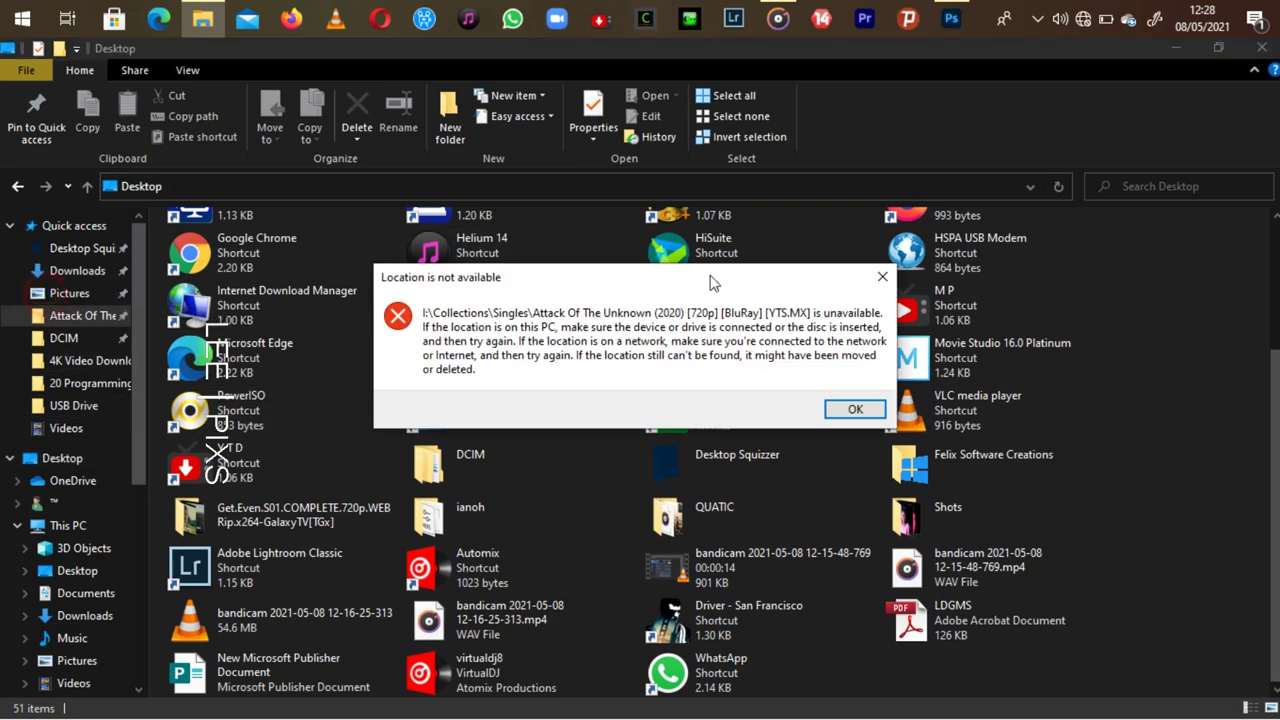
pyautogui.click(882, 277)
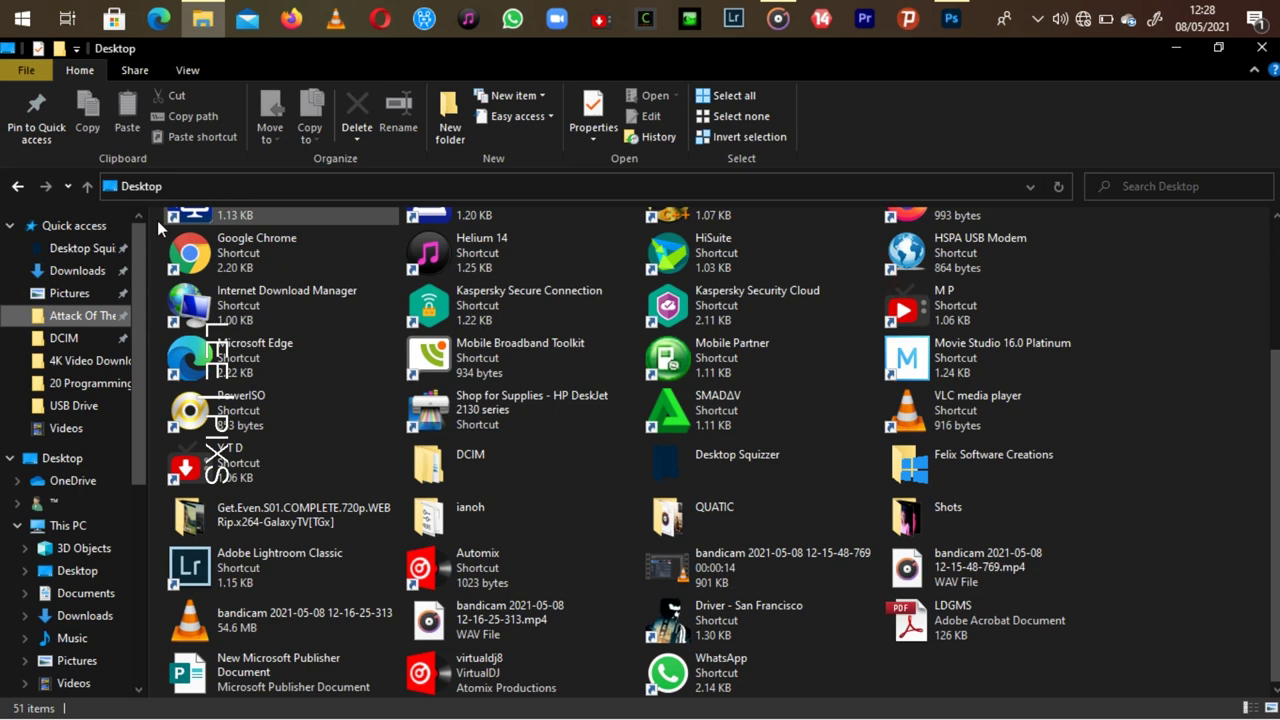
# Go to the Pictures folder and select the LOGO image
pyautogui.click(70, 293)
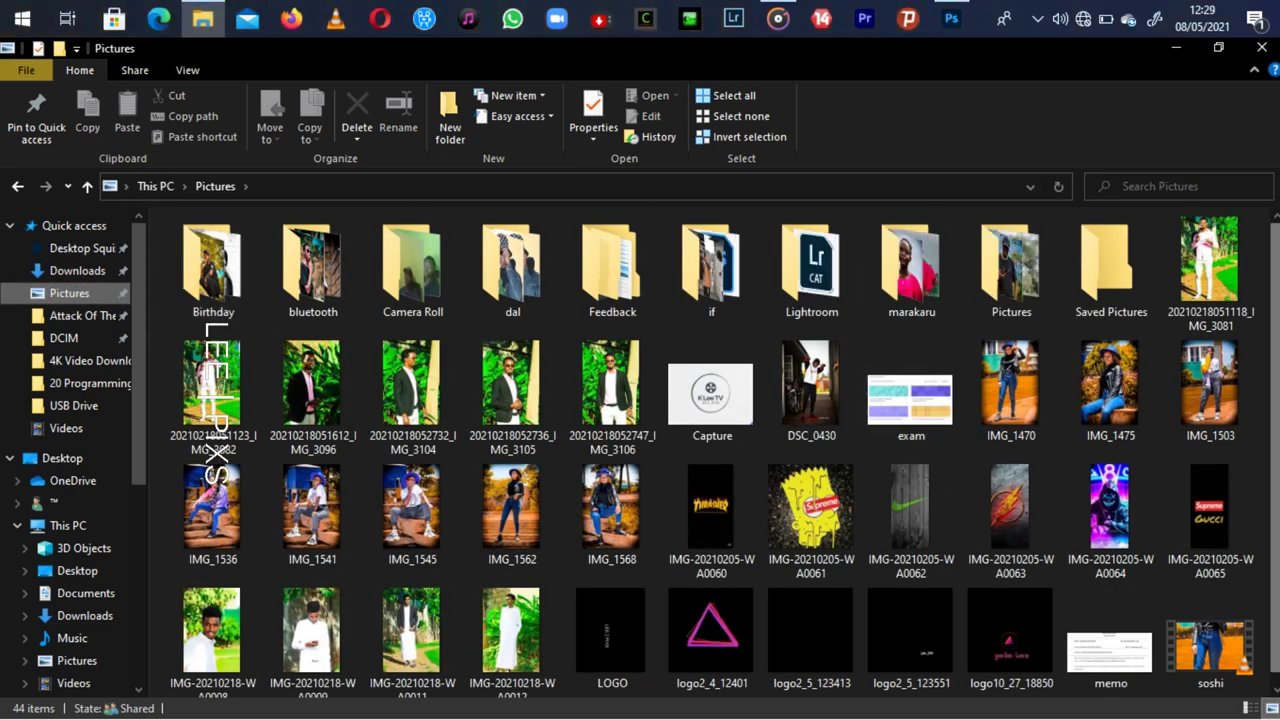
pyautogui.scroll(-1, 710, 450)
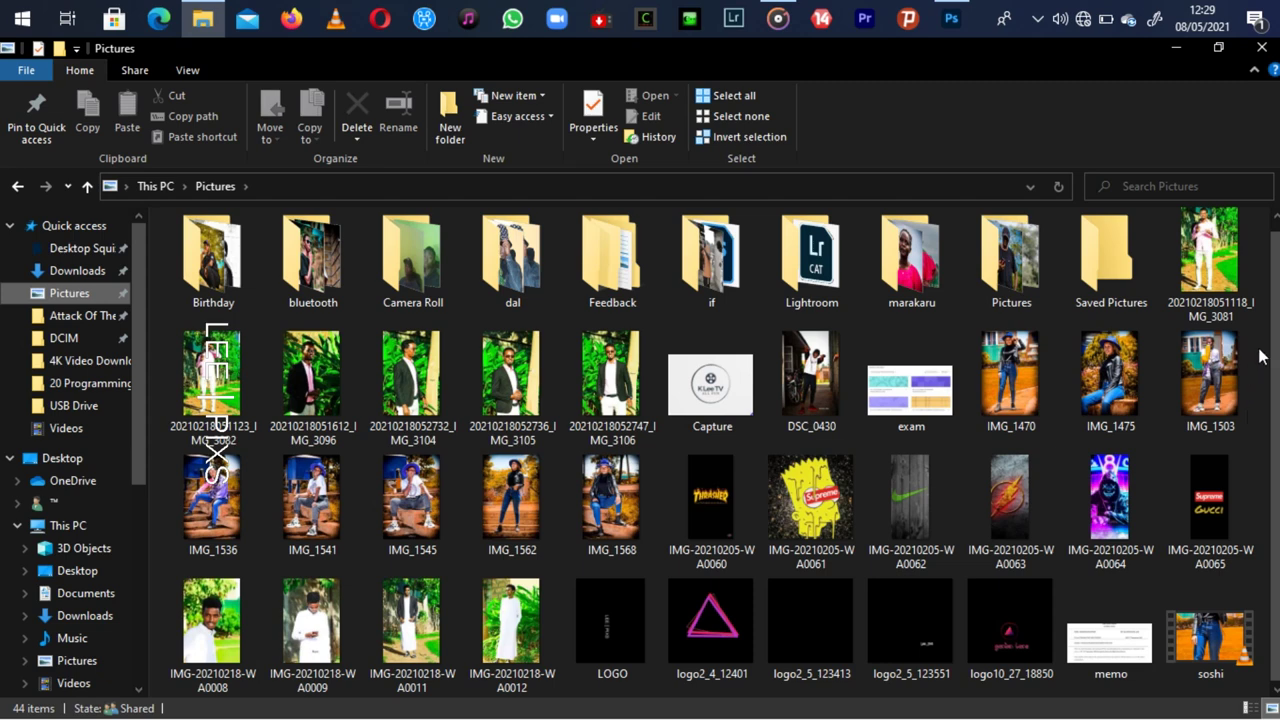
pyautogui.scroll(1, 1230, 320)
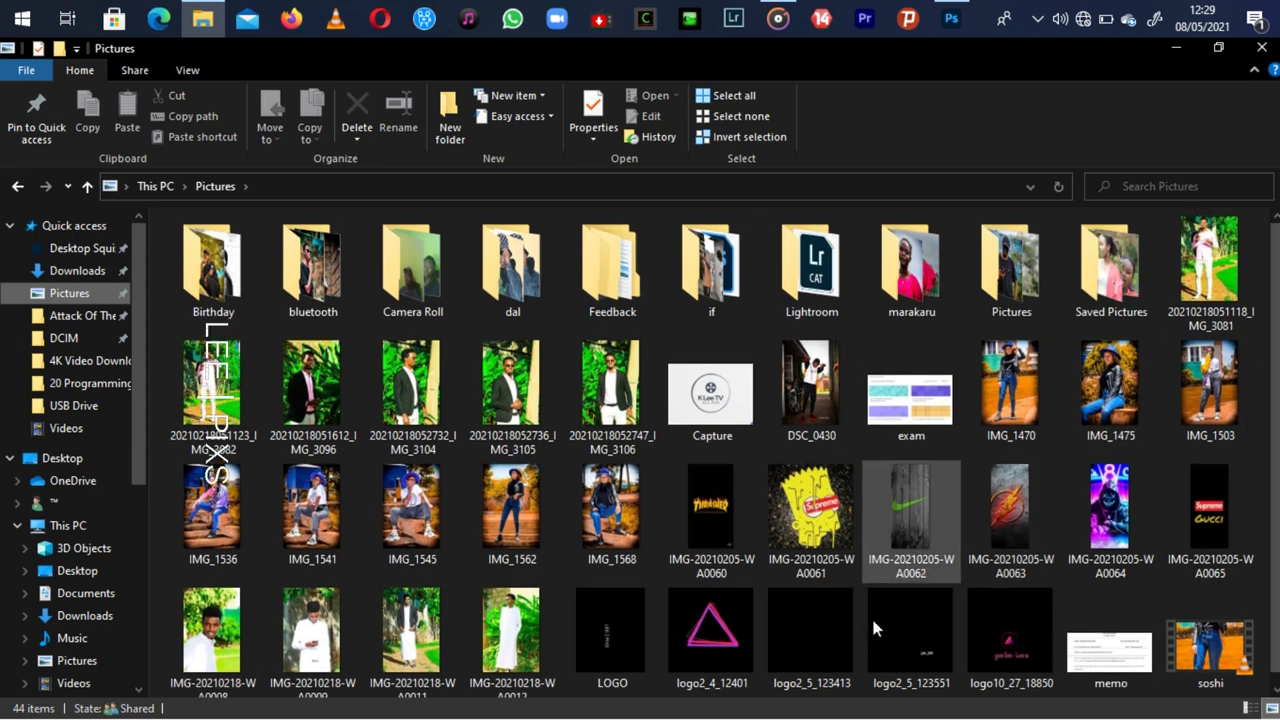
pyautogui.click(610, 662)
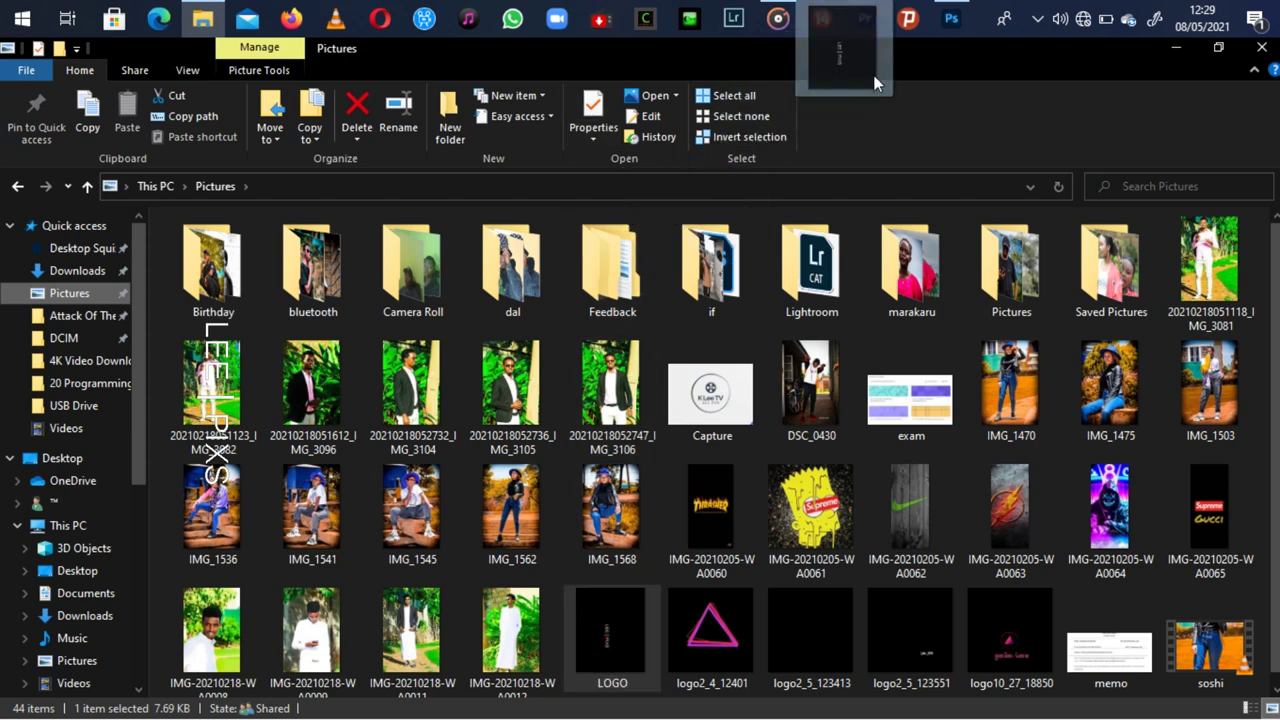
# Place the LOGO on the portrait, scaled to about 73% and positioned right of her shoulder
pyautogui.click(955, 22)
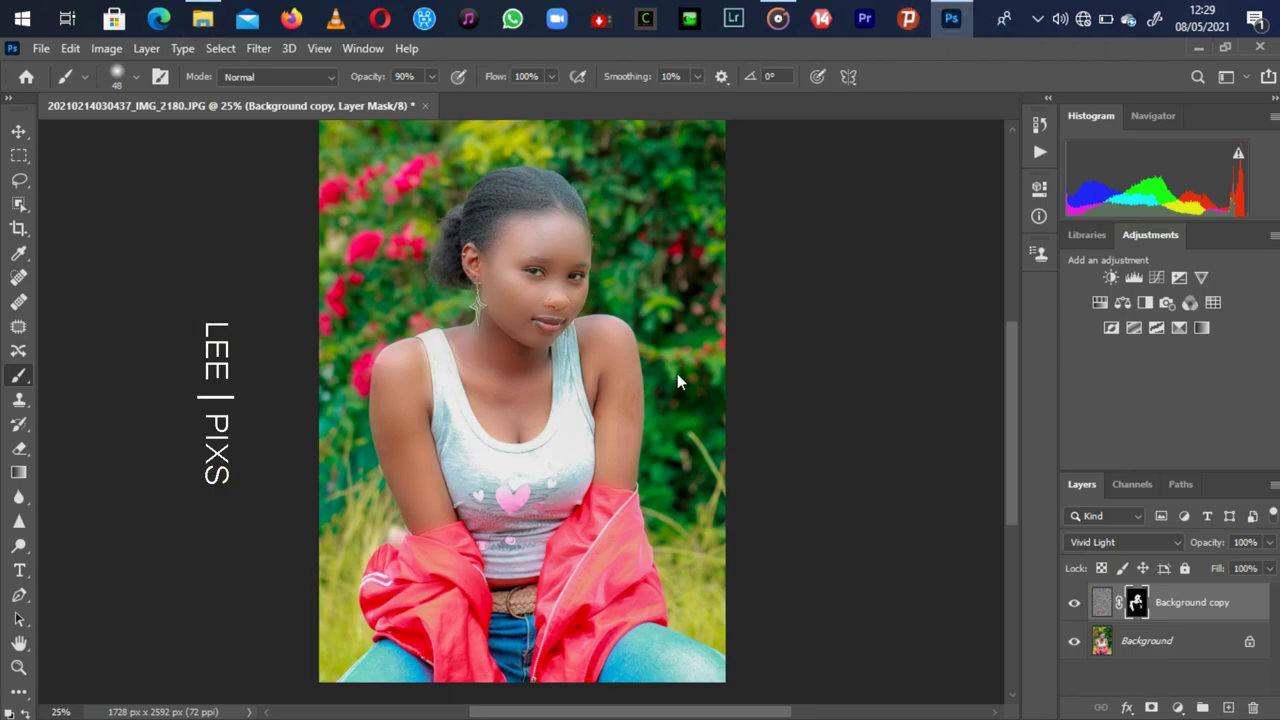
pyautogui.moveTo(679, 373); pyautogui.dragTo(677, 374)
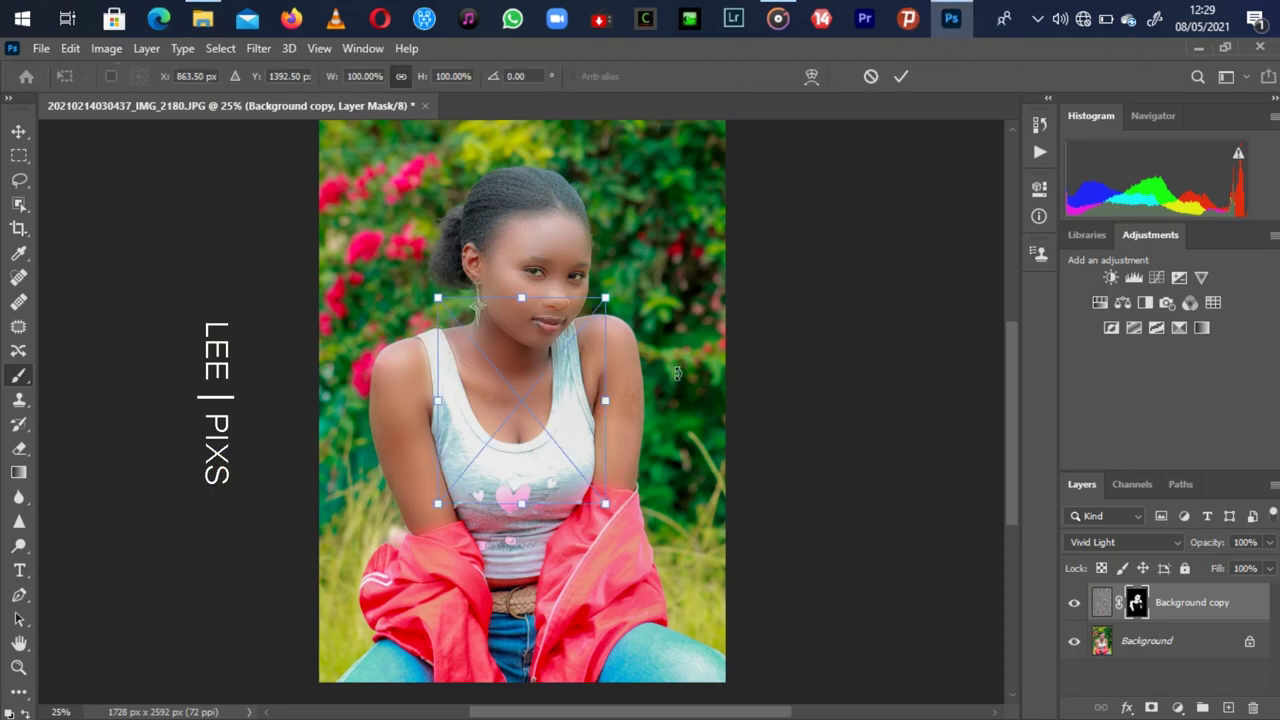
pyautogui.moveTo(438, 298); pyautogui.dragTo(497, 350)
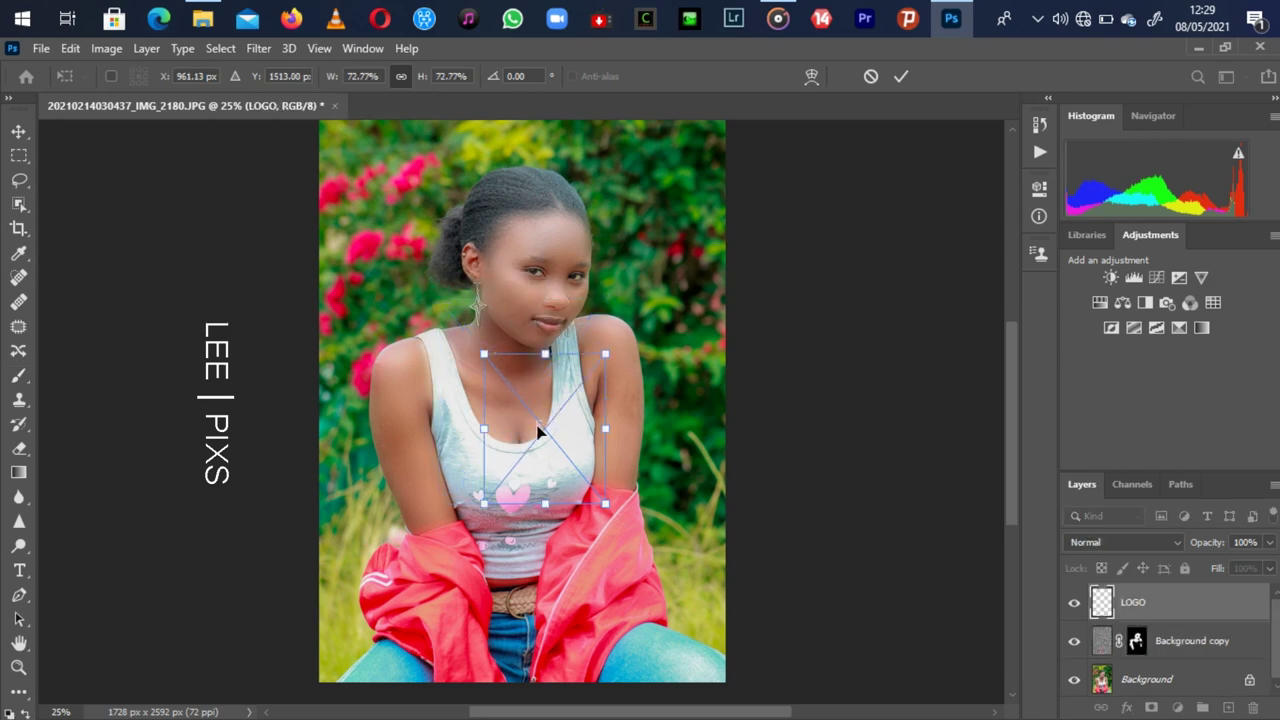
pyautogui.moveTo(538, 430); pyautogui.dragTo(688, 425)
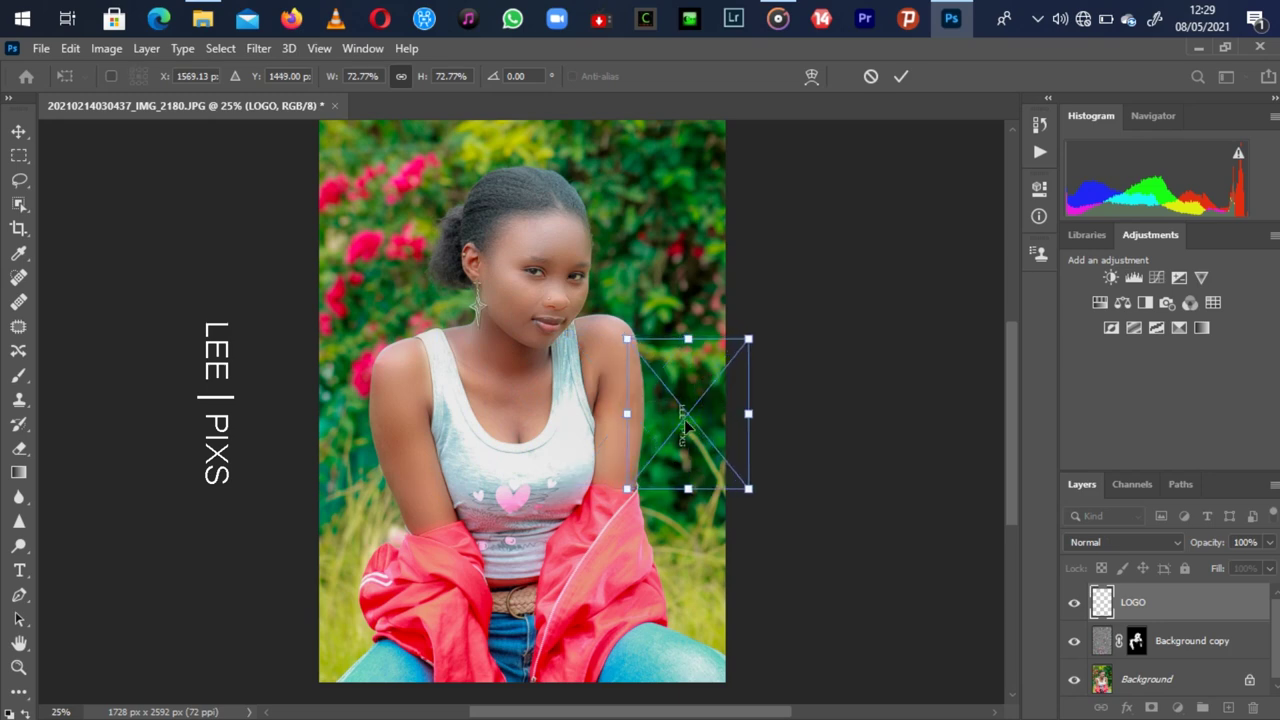
pyautogui.rightClick(686, 425)
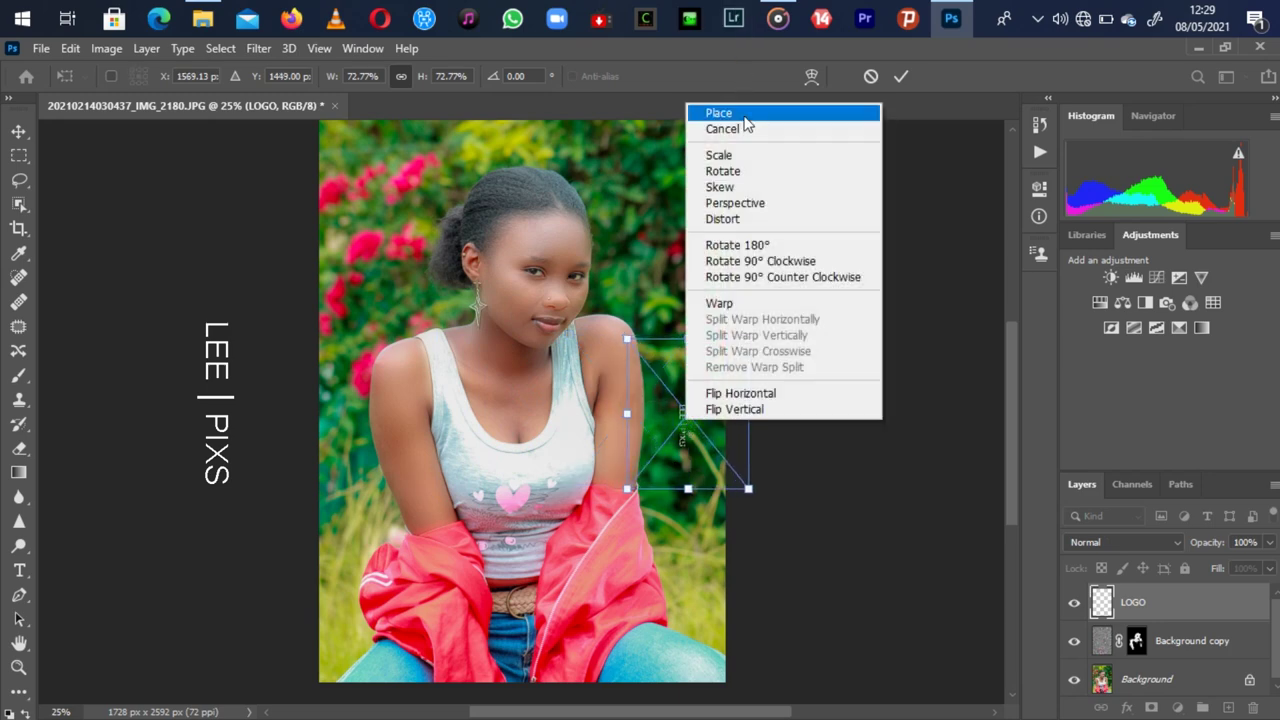
pyautogui.click(744, 117)
pyautogui.press('b')
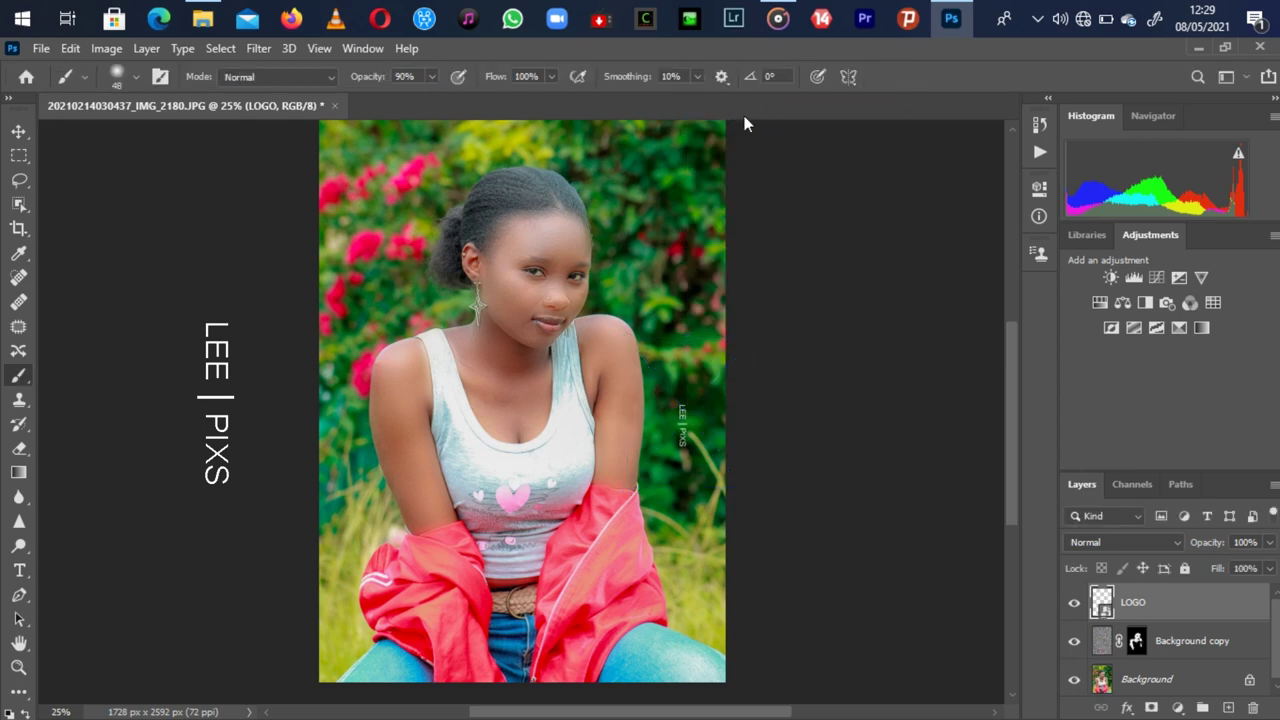
# Begin Save As in JPEG format, targeting the Desktop's Felix Software Creations folder
pyautogui.click(41, 48)
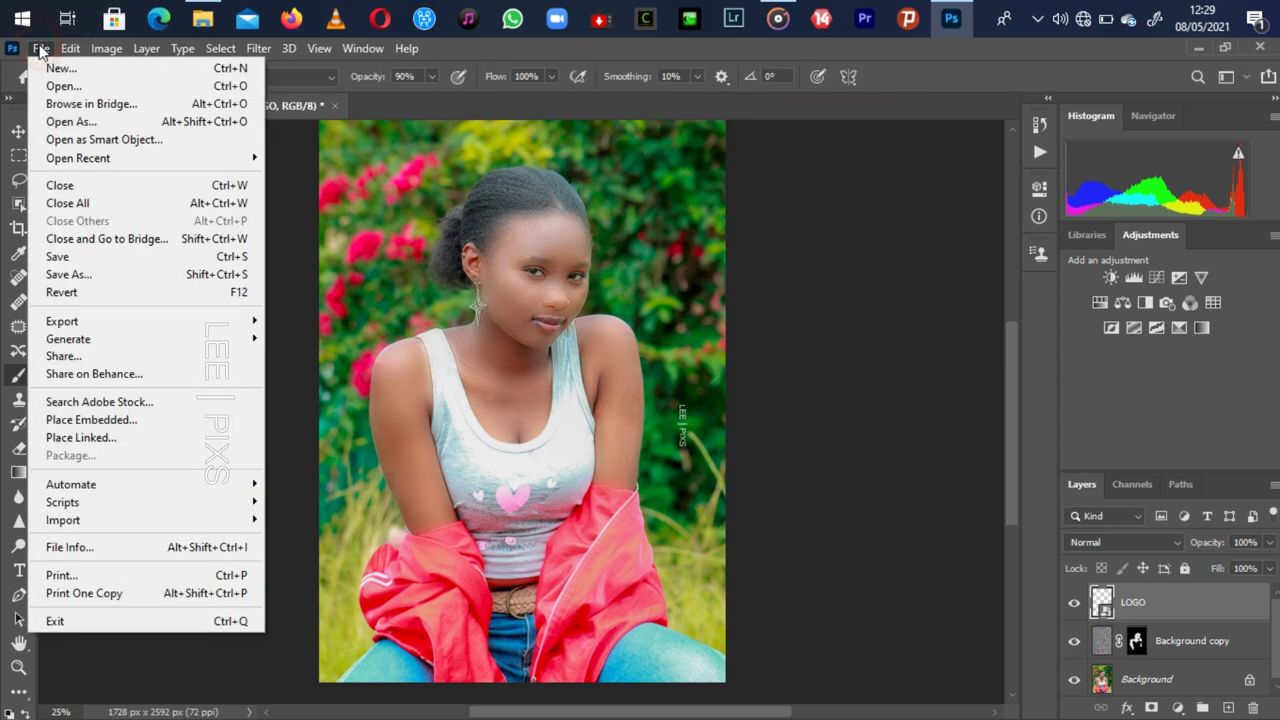
pyautogui.click(89, 277)
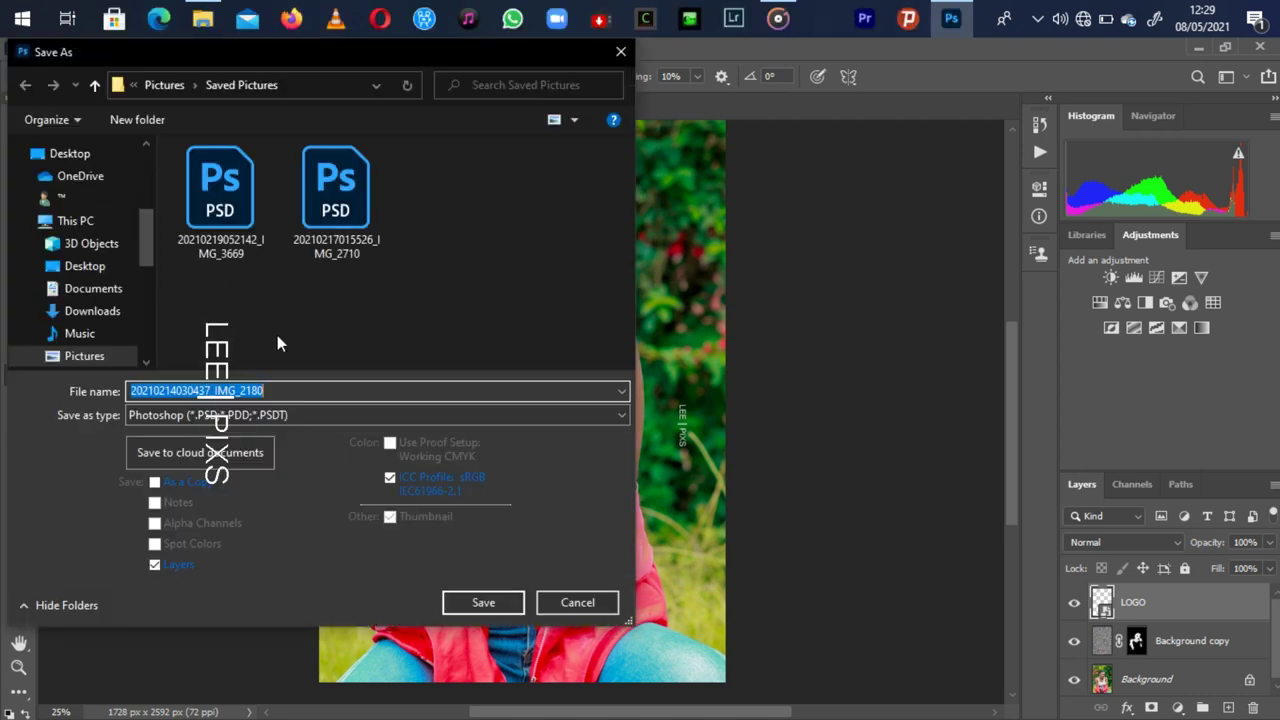
pyautogui.click(72, 152)
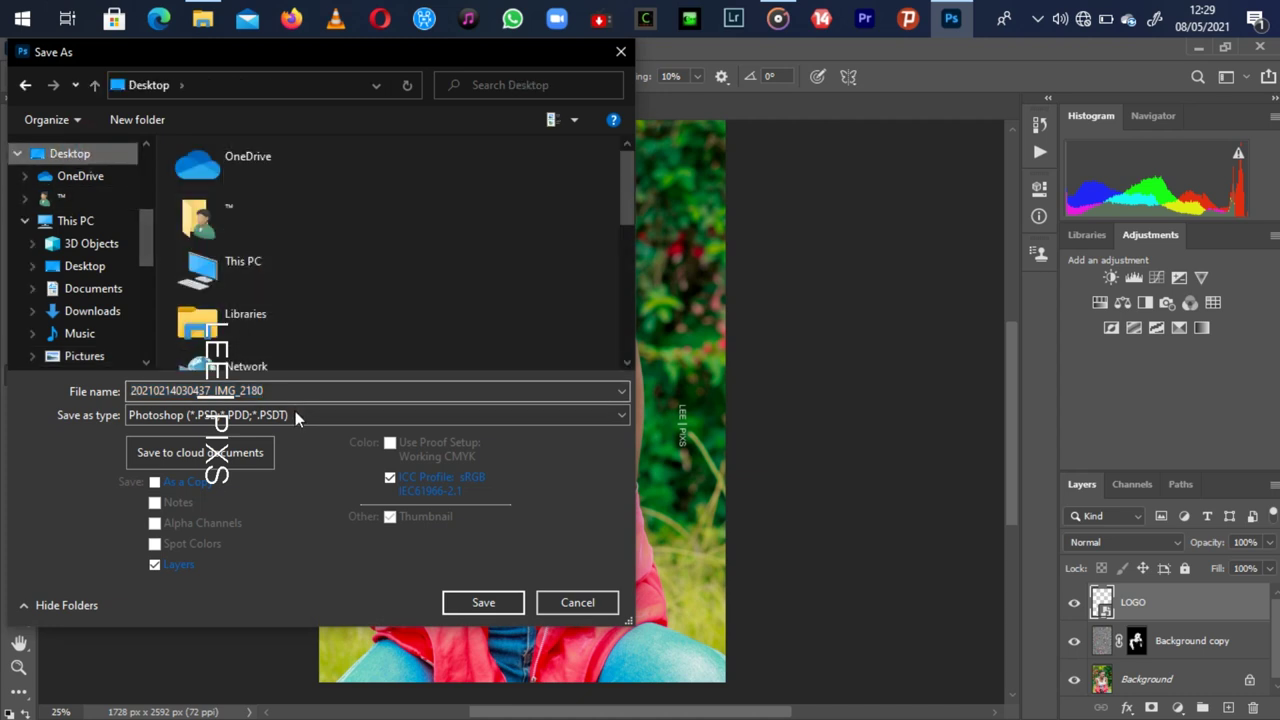
pyautogui.click(295, 414)
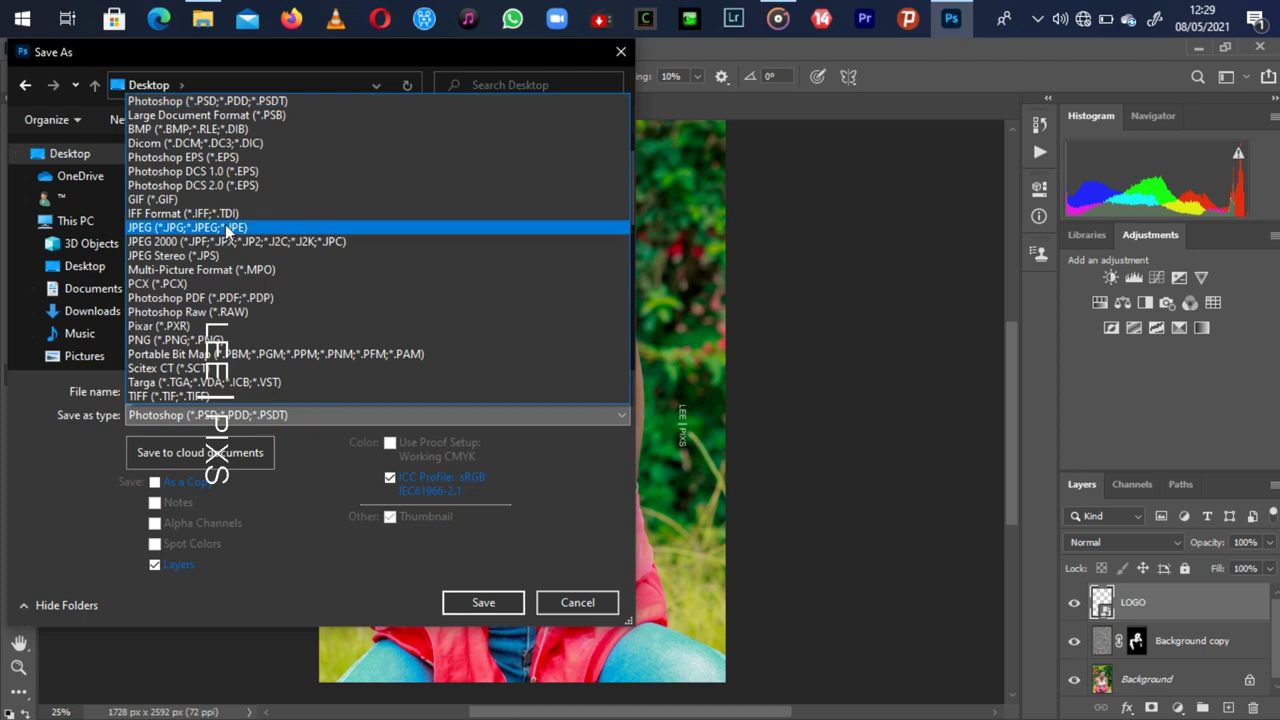
pyautogui.click(228, 230)
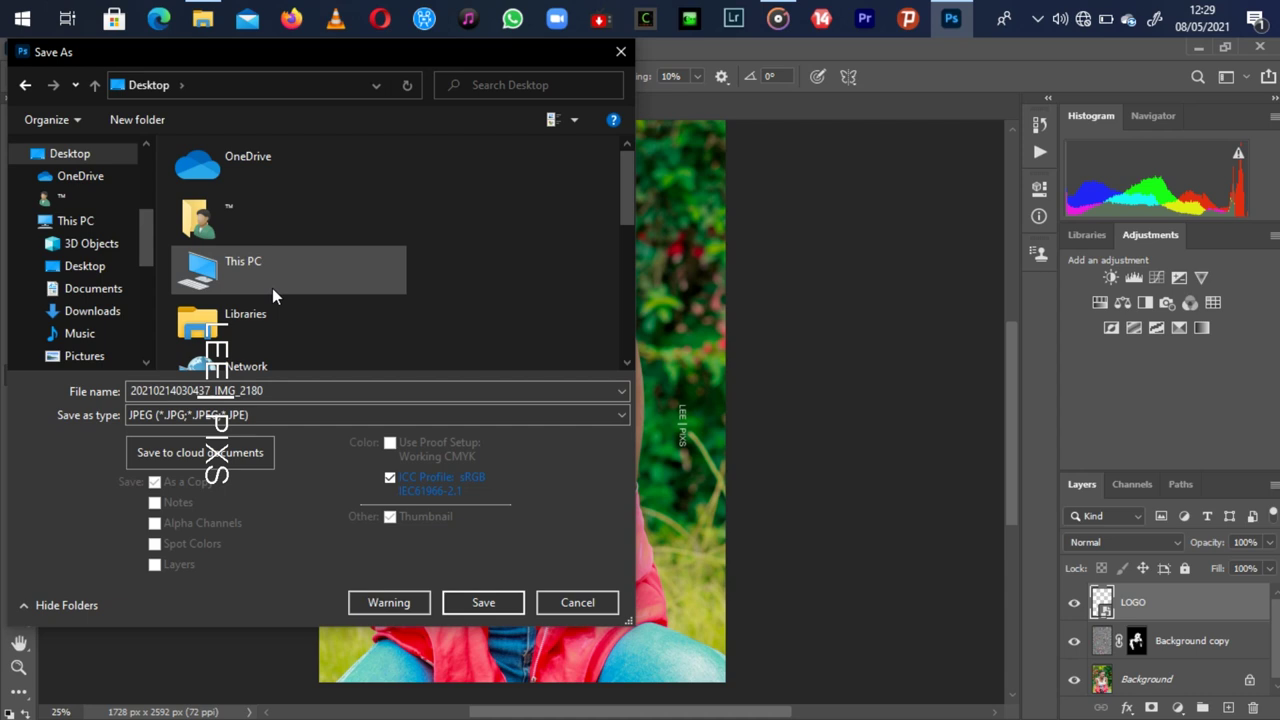
pyautogui.moveTo(621, 185); pyautogui.dragTo(635, 280)
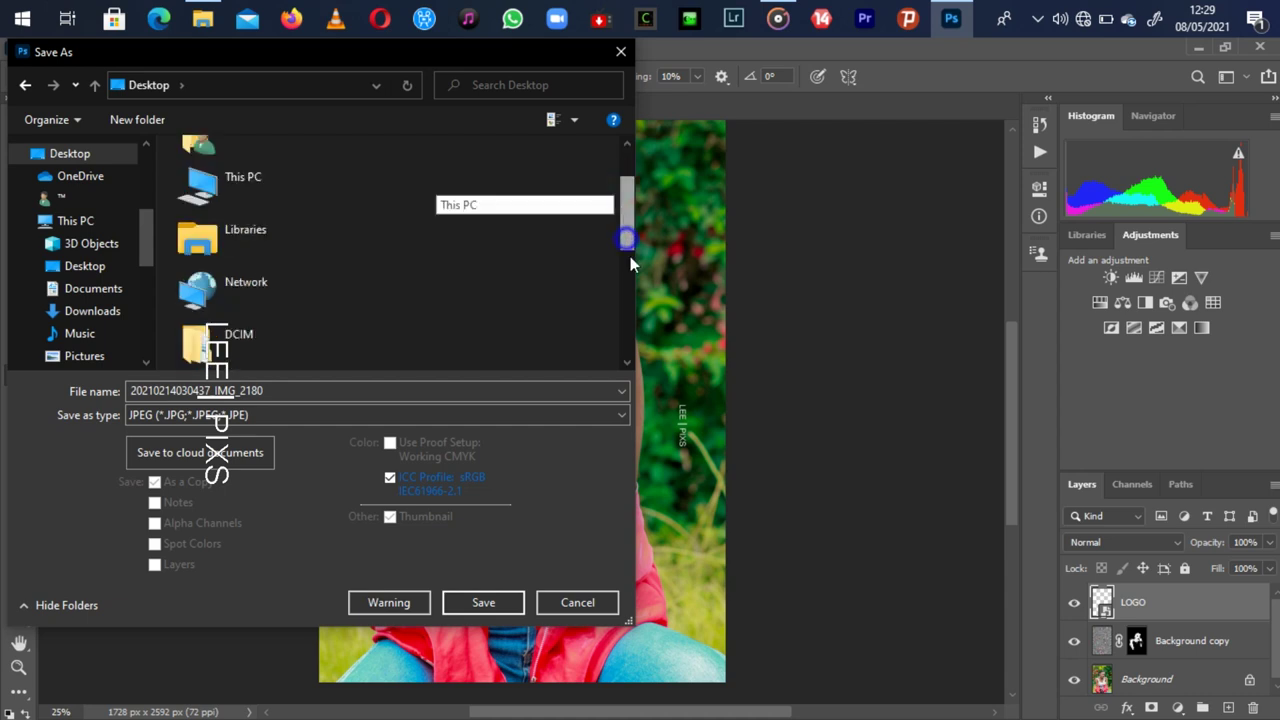
pyautogui.click(370, 270)
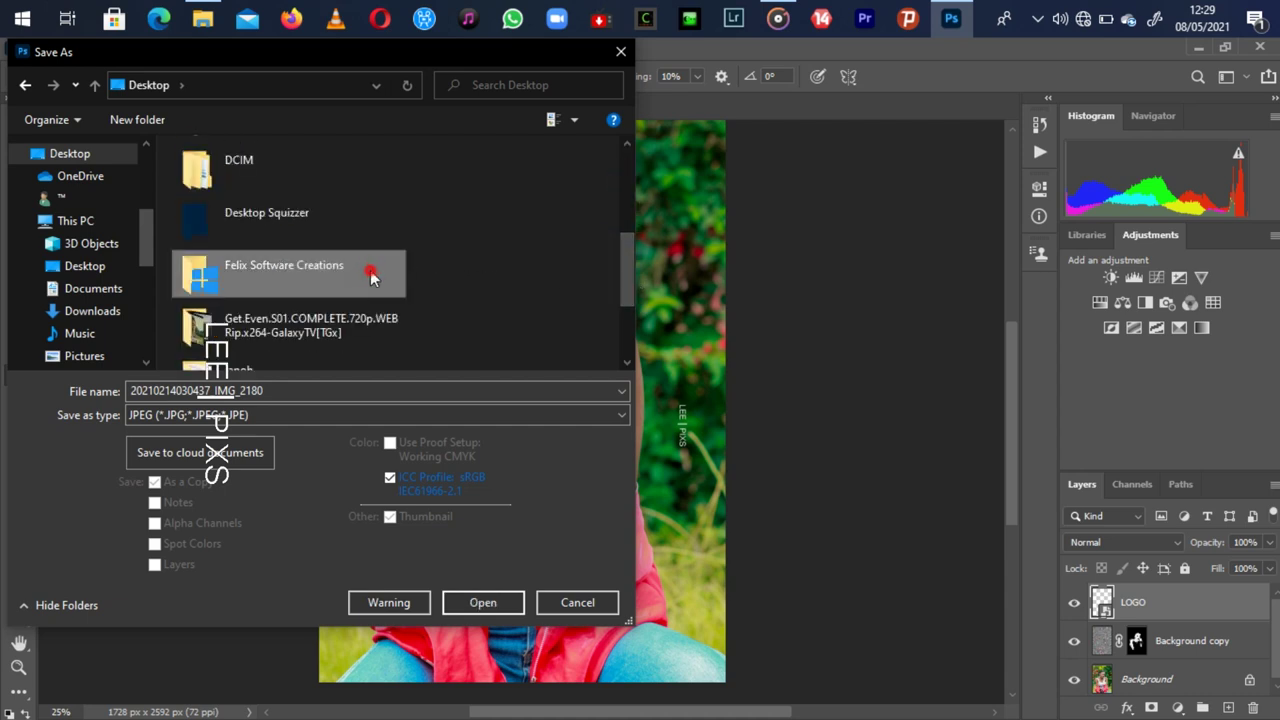
pyautogui.doubleClick(370, 272)
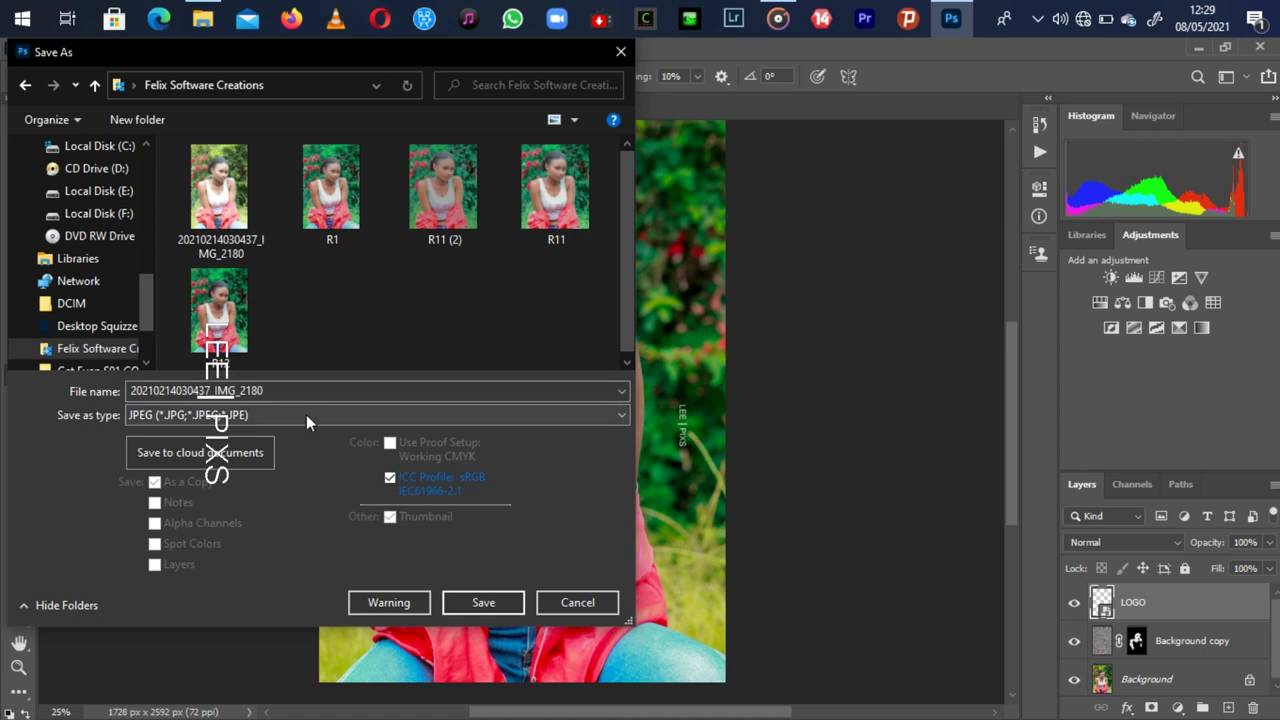
pyautogui.doubleClick(292, 390)
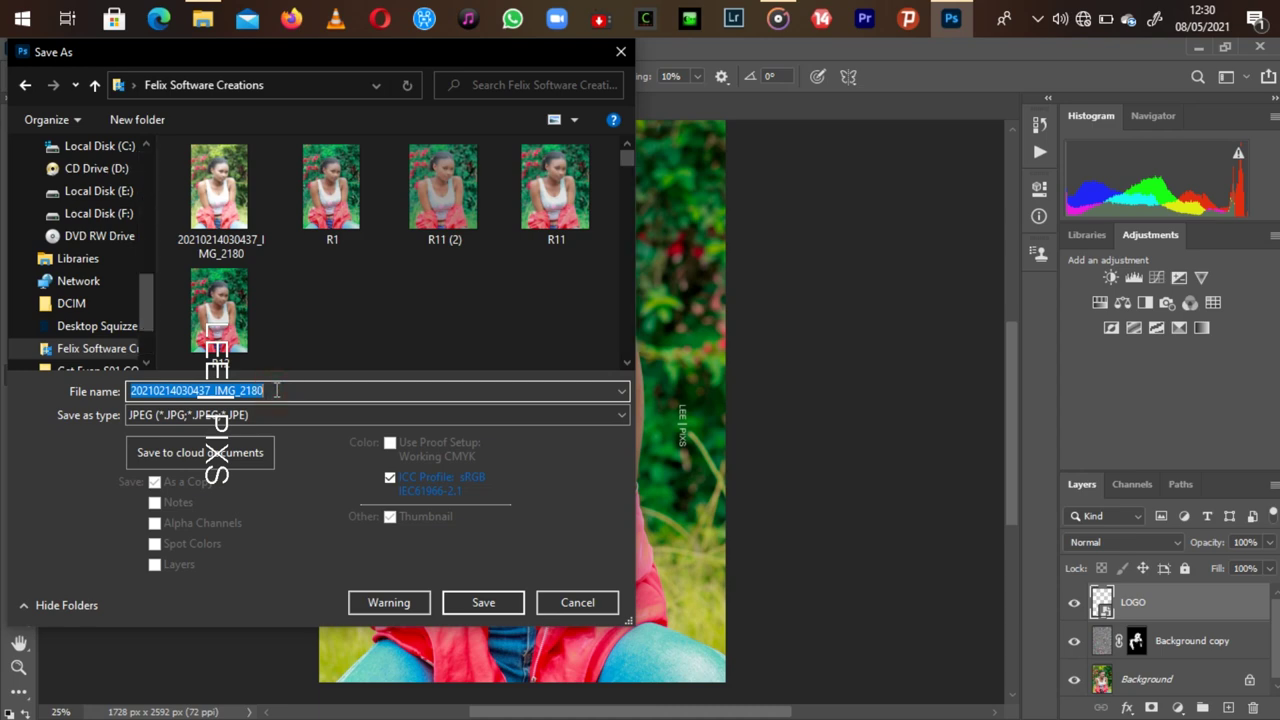
pyautogui.click(276, 390)
pyautogui.write('q')
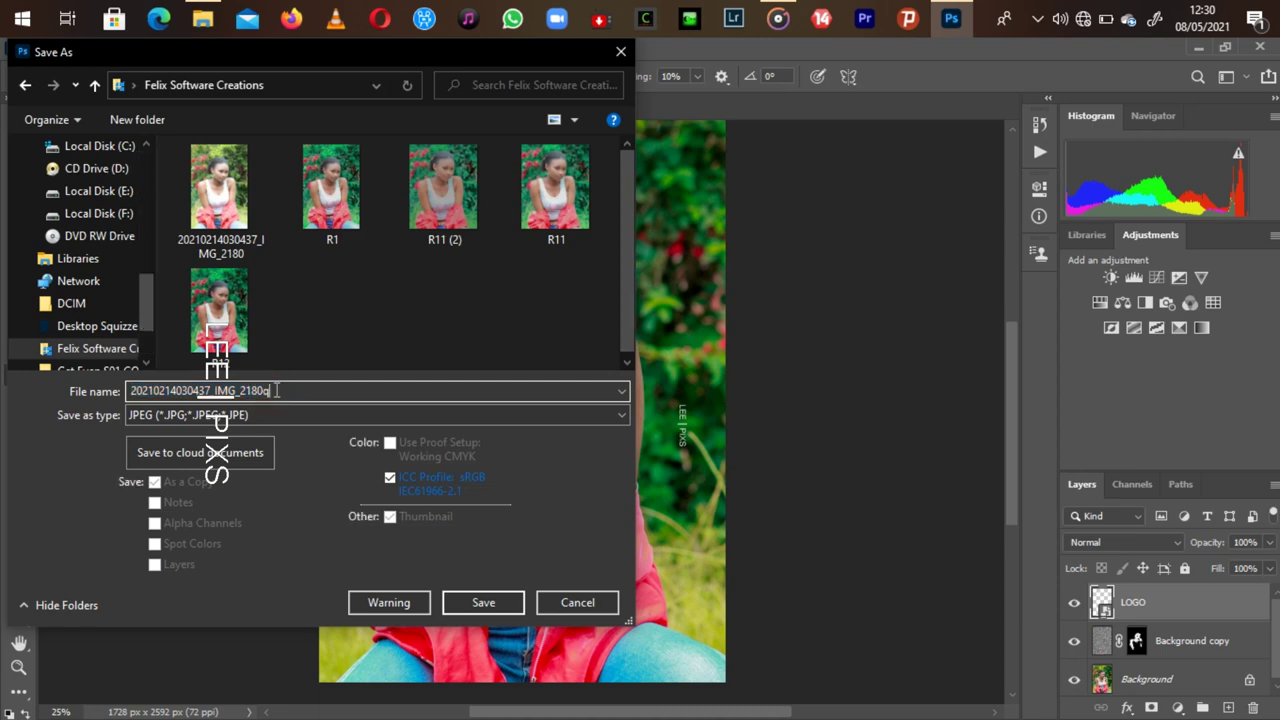
pyautogui.click(474, 599)
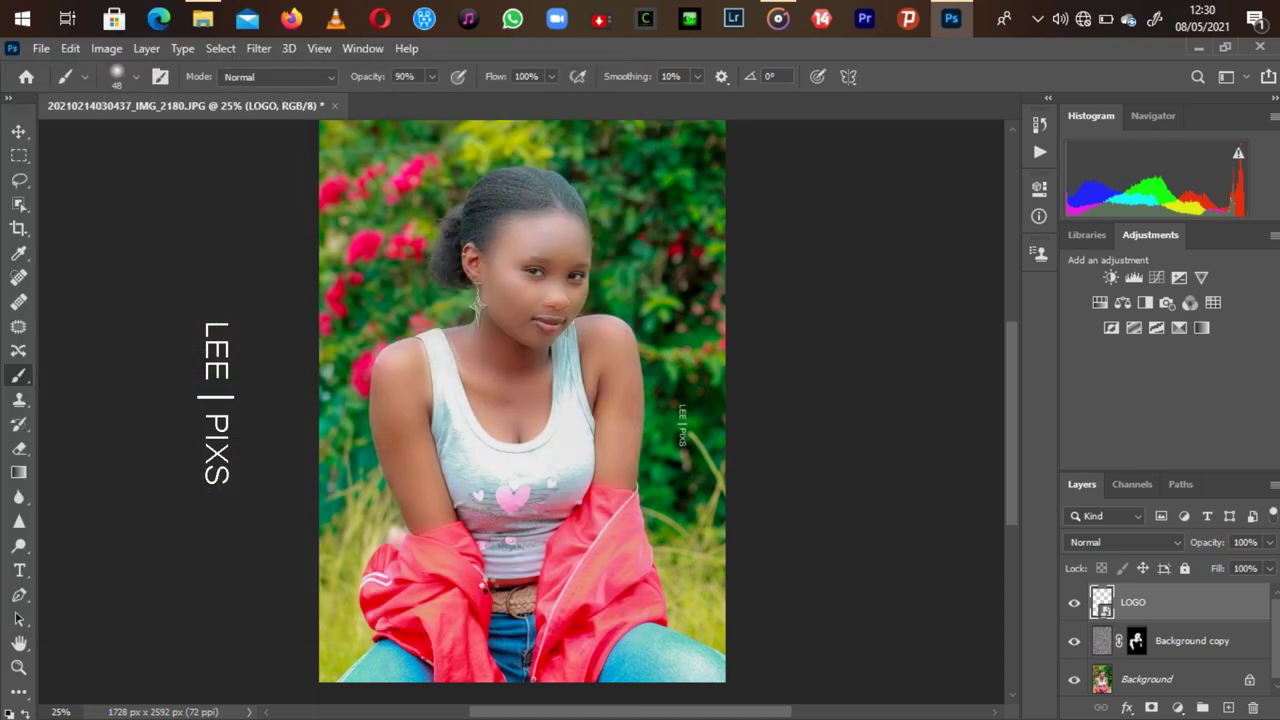
pyautogui.click(746, 150)
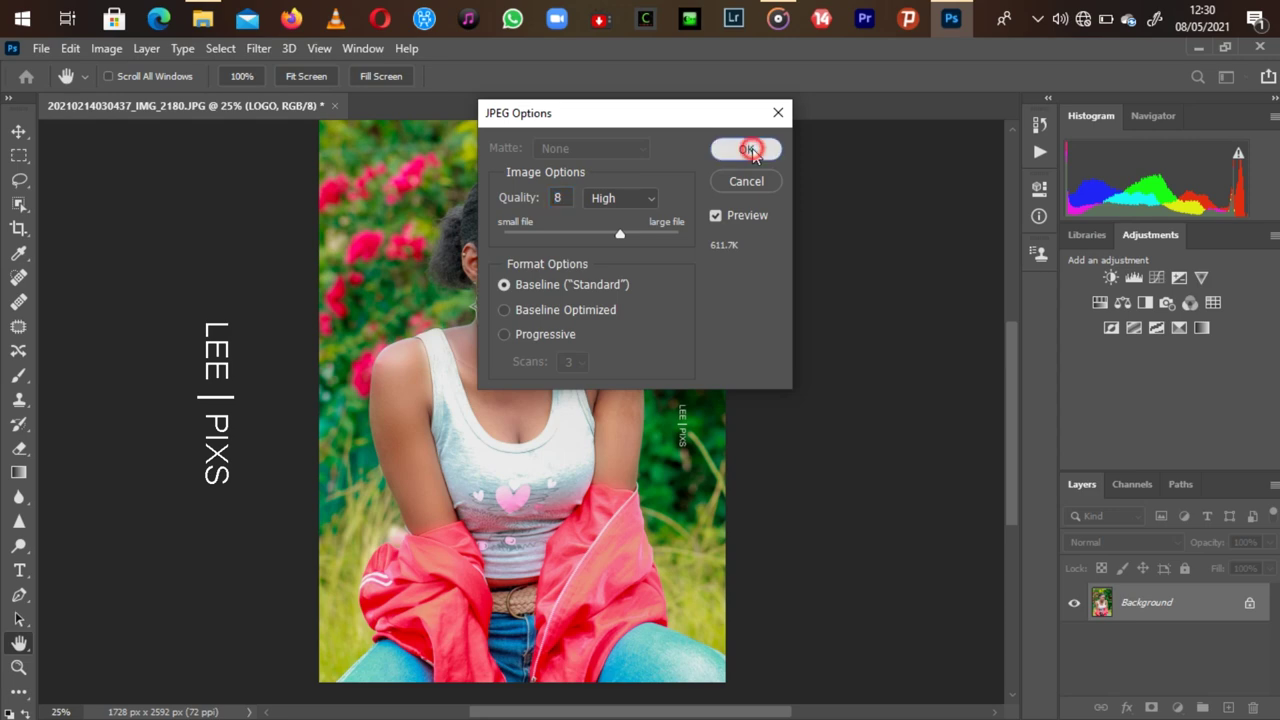
pyautogui.click(202, 18)
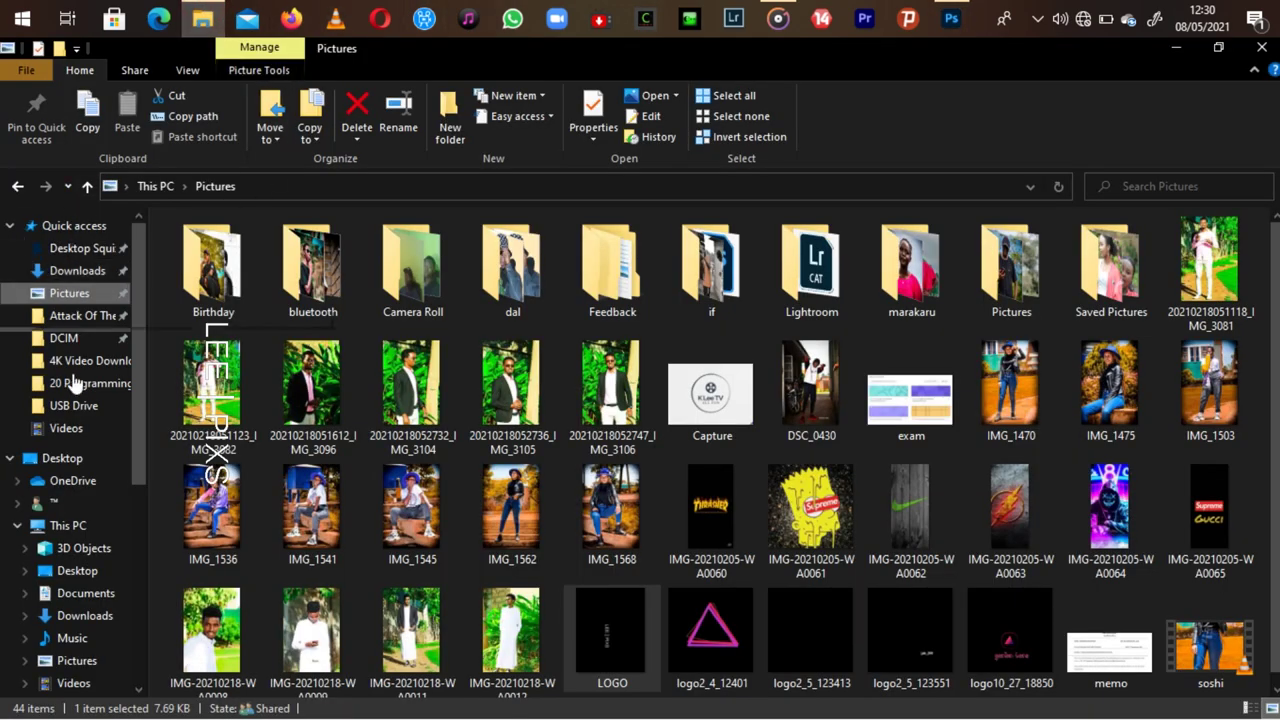
pyautogui.click(62, 458)
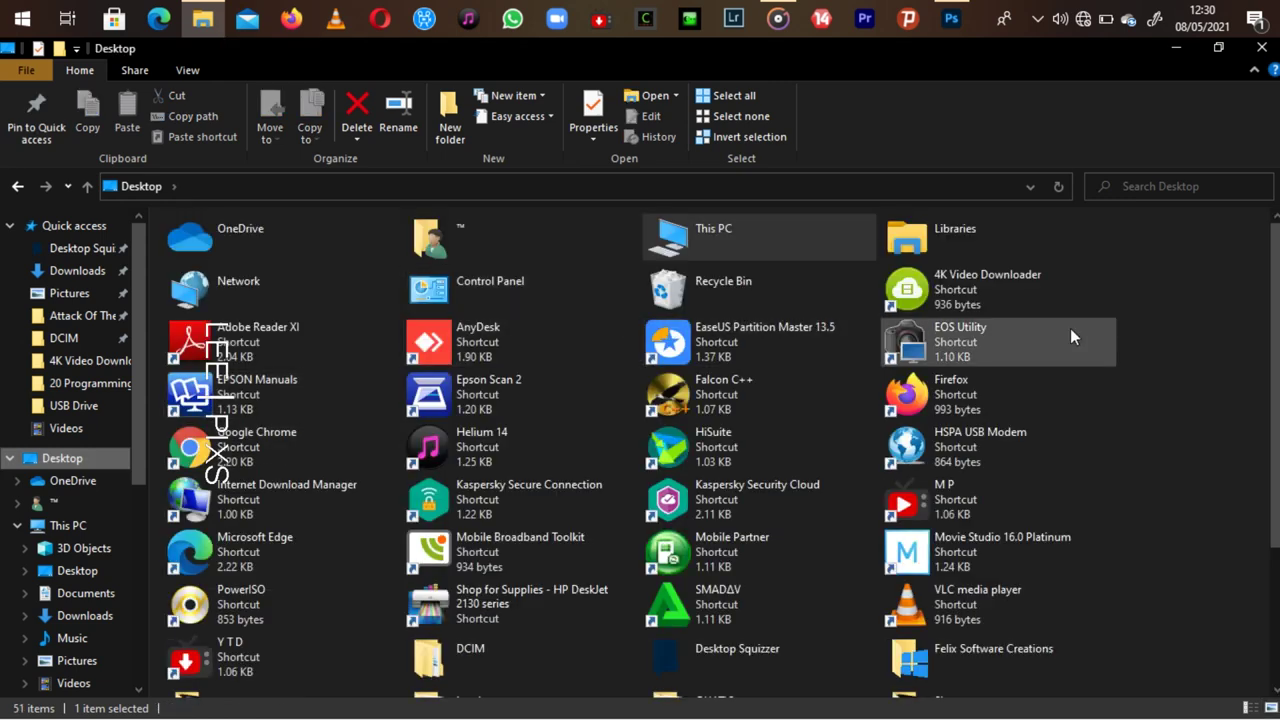
pyautogui.doubleClick(1049, 645)
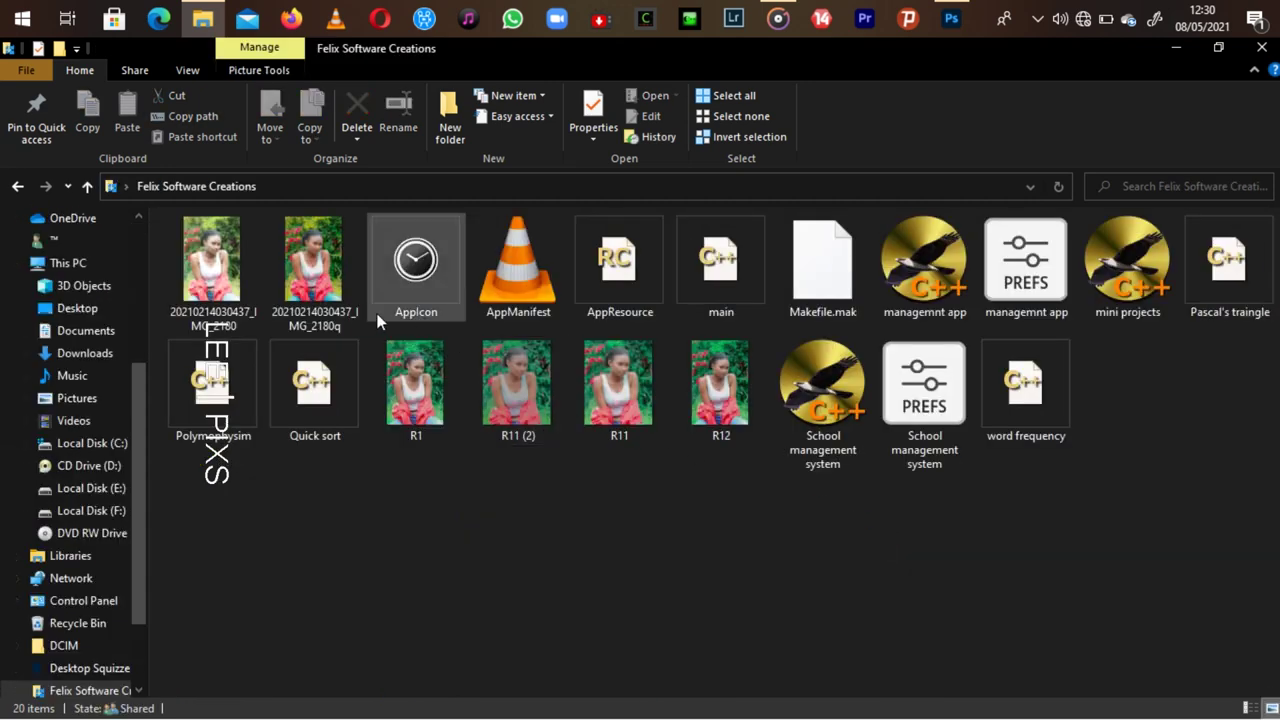
pyautogui.click(313, 262)
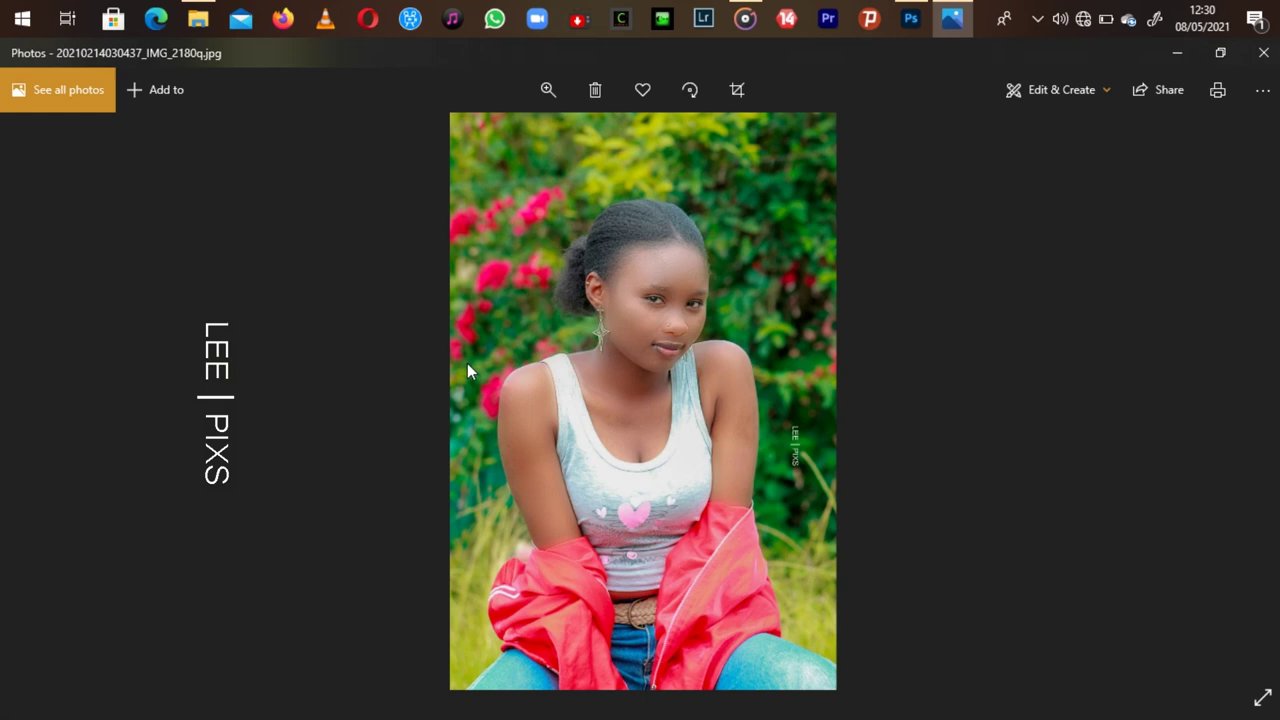
pyautogui.press('Right')
pyautogui.click(685, 301)
pyautogui.click(1037, 19)
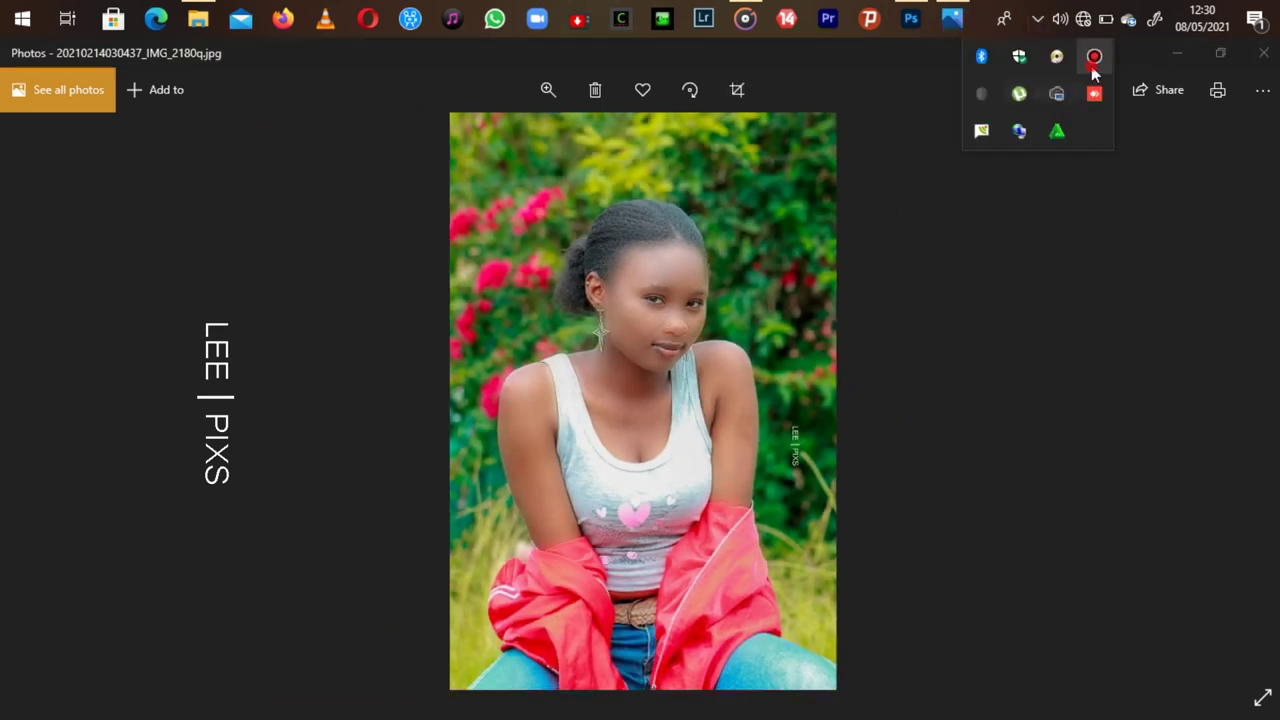